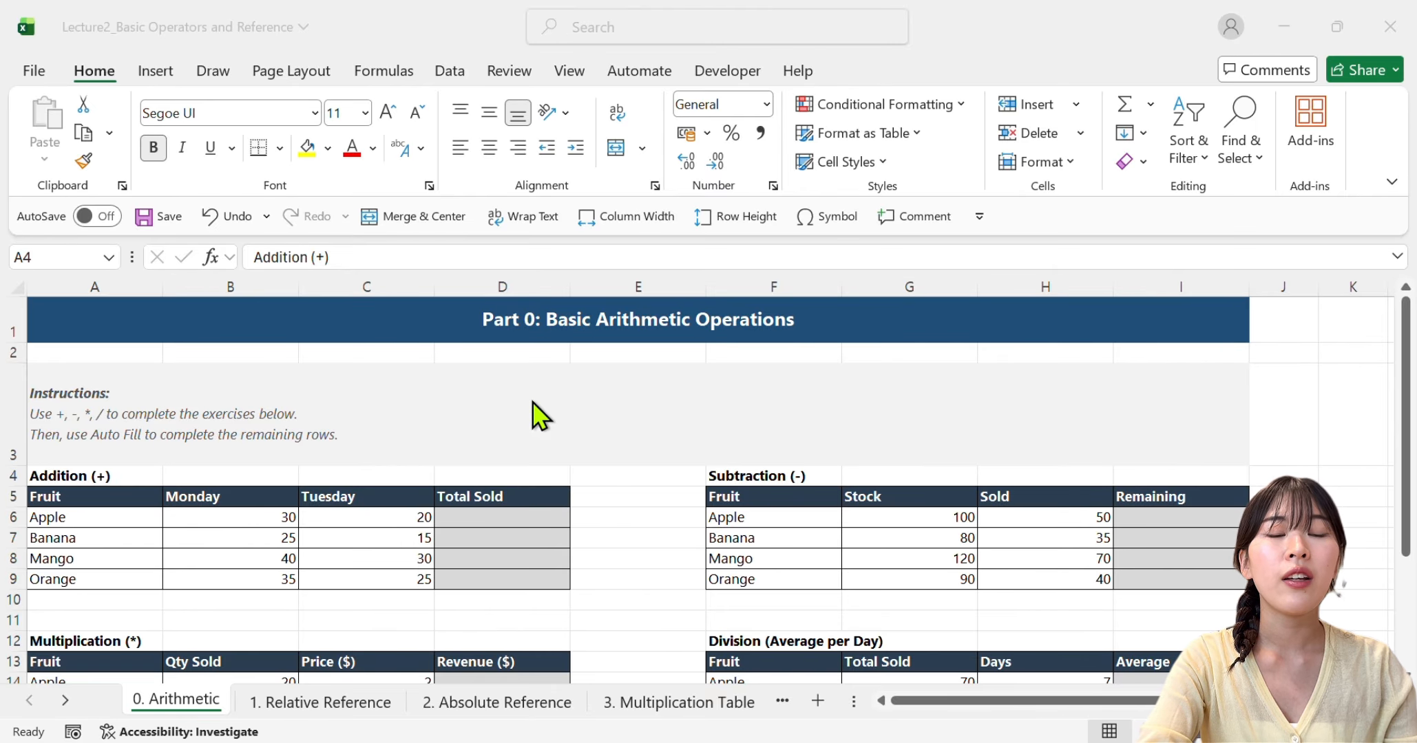
Review the headings of the Addition, Subtraction, Multiplication and Division exercise tables
click(108, 475)
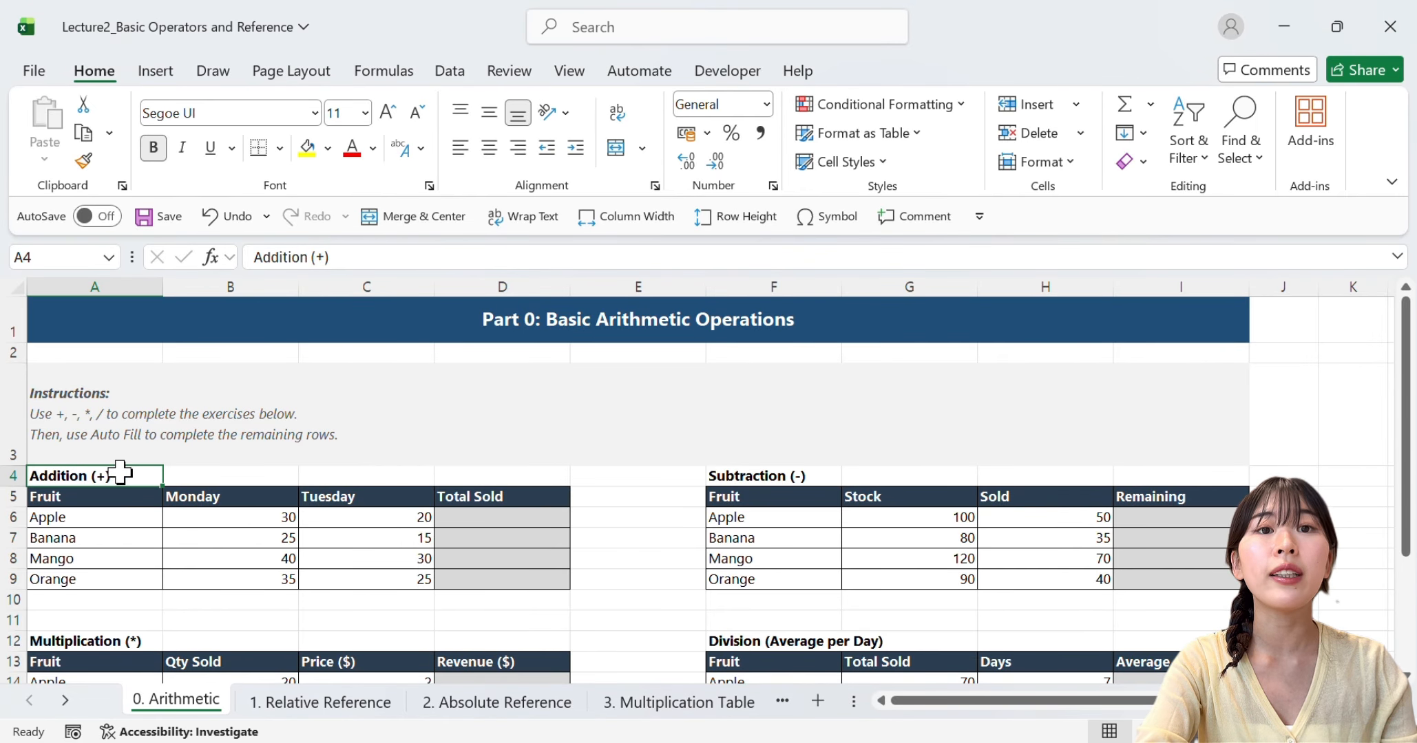
click(798, 475)
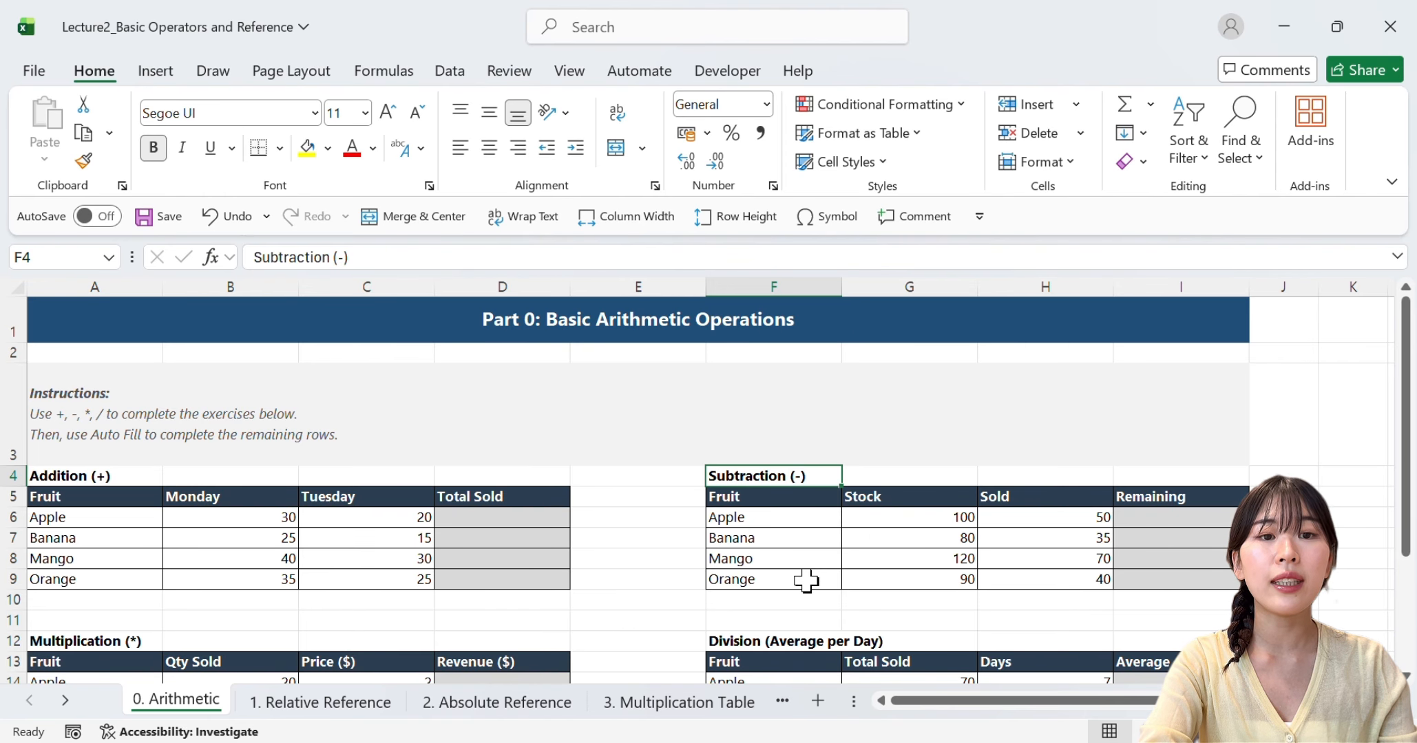
click(109, 641)
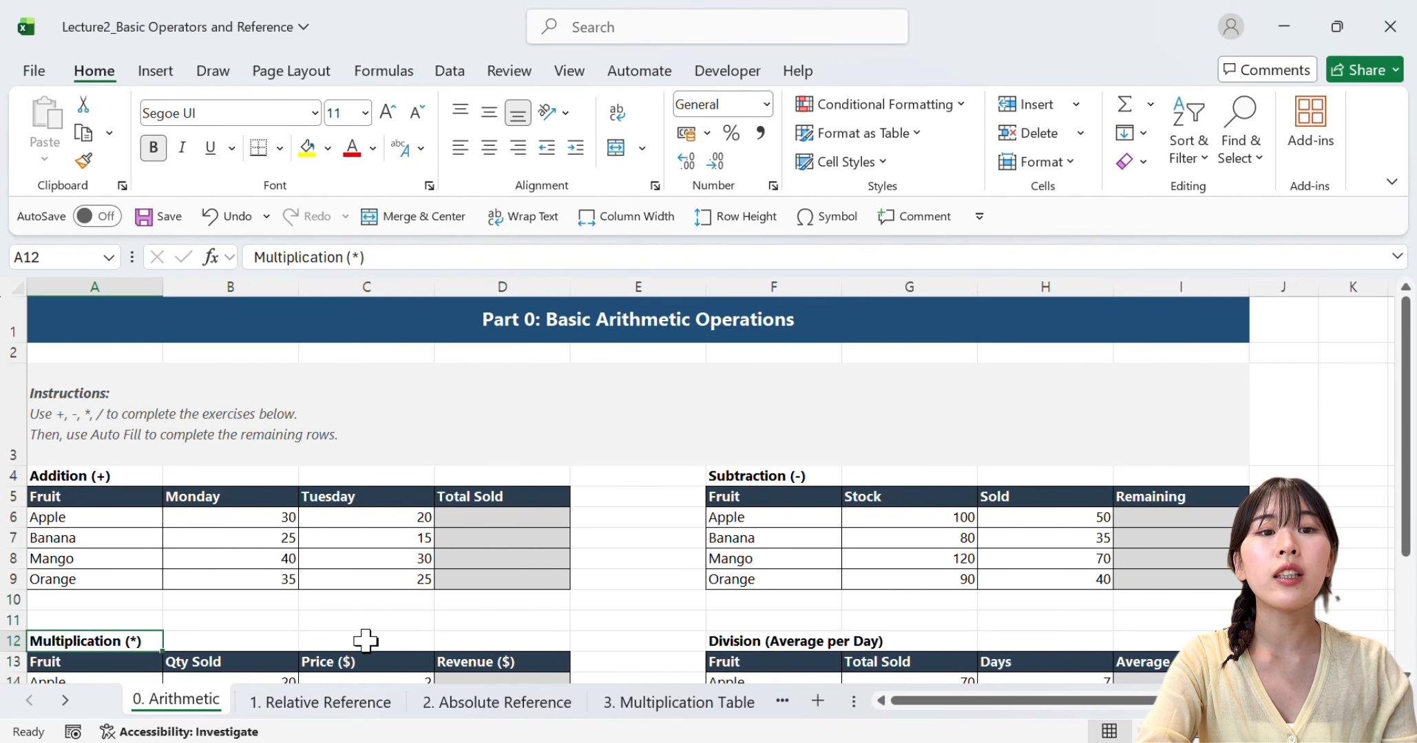
click(753, 642)
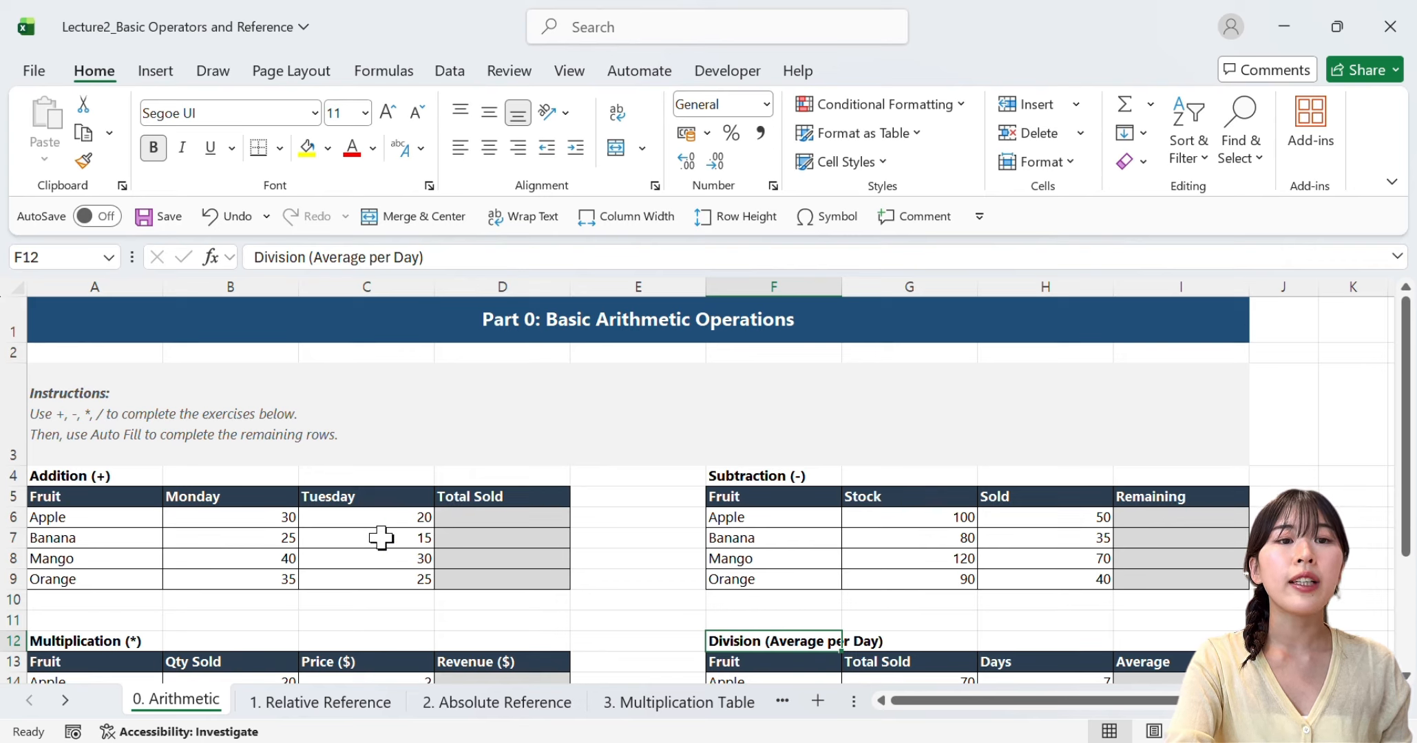
Calculate Apple's Total Sold in D6 by adding the Monday and Tuesday cells with =B6+C6
click(283, 519)
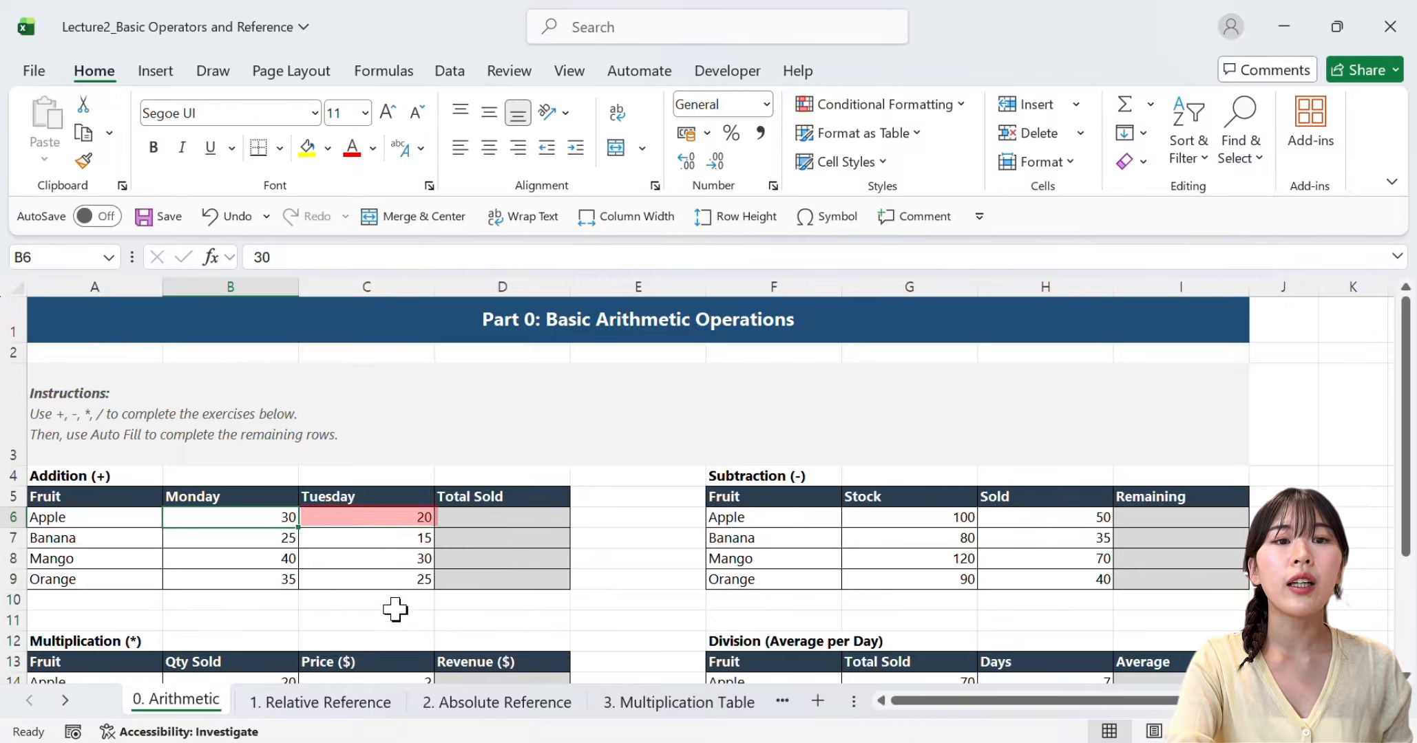
click(396, 520)
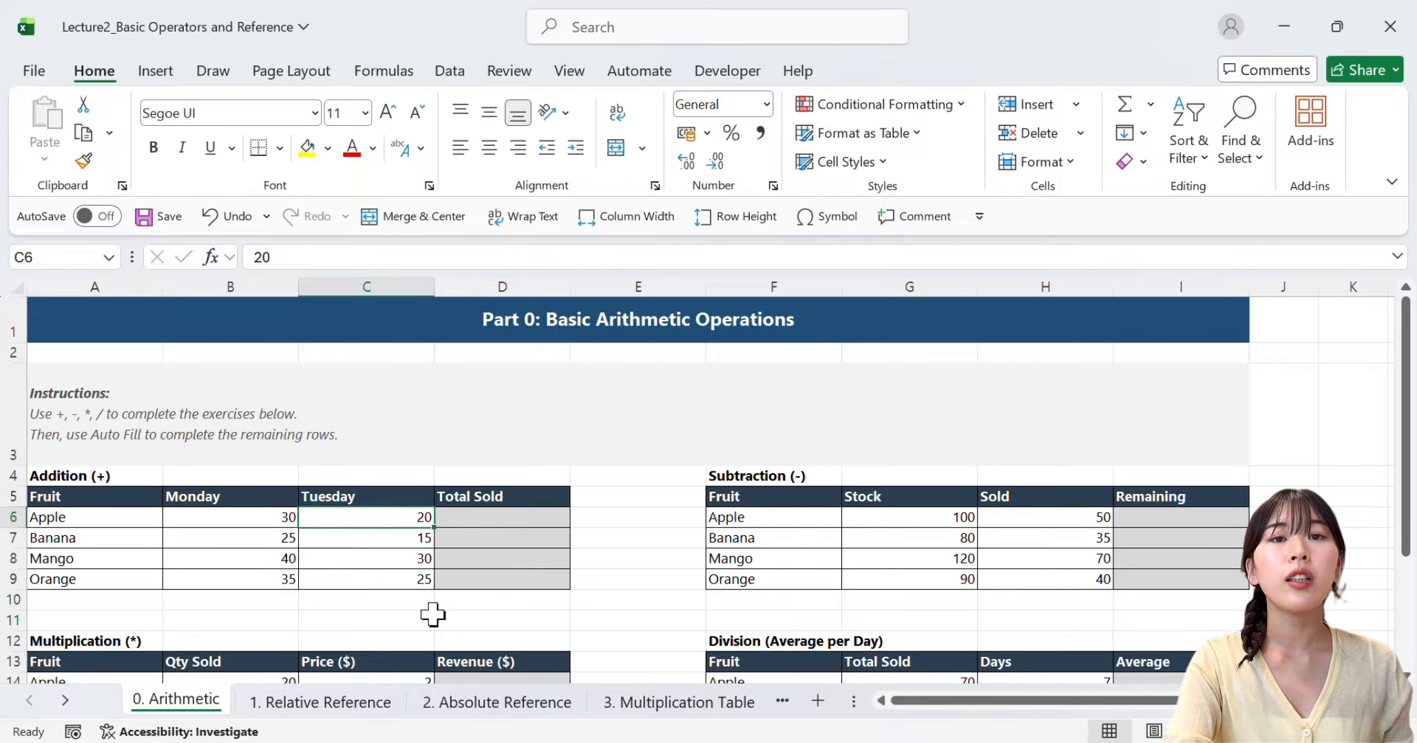
click(521, 515)
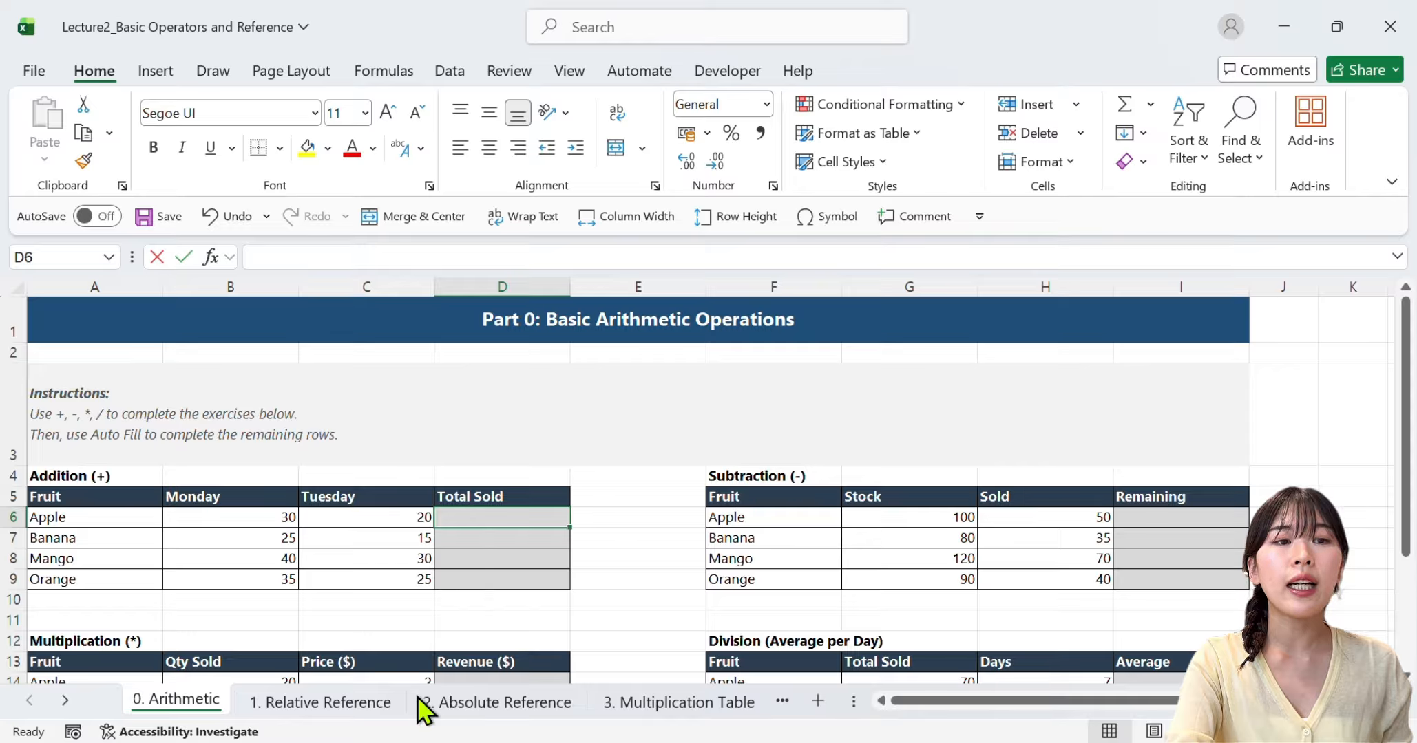
text(=)
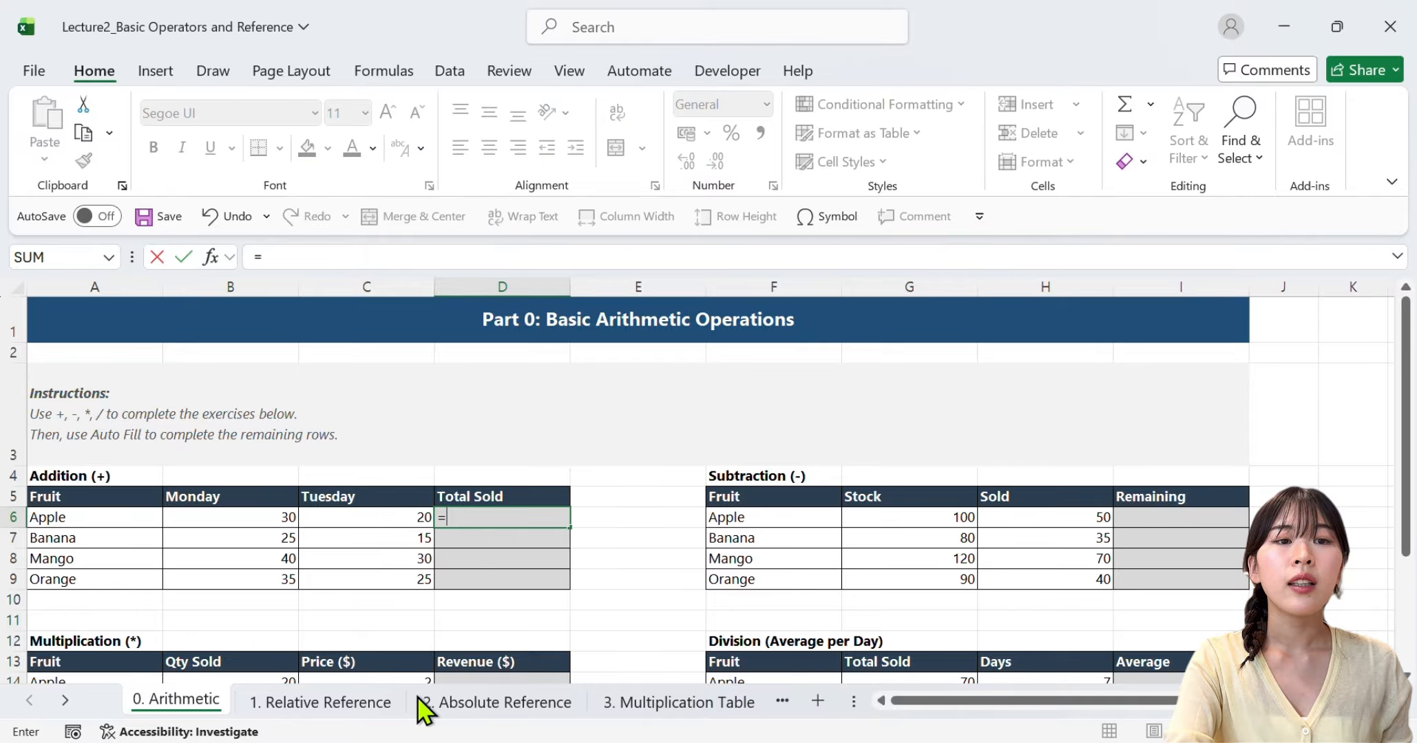
click(250, 517)
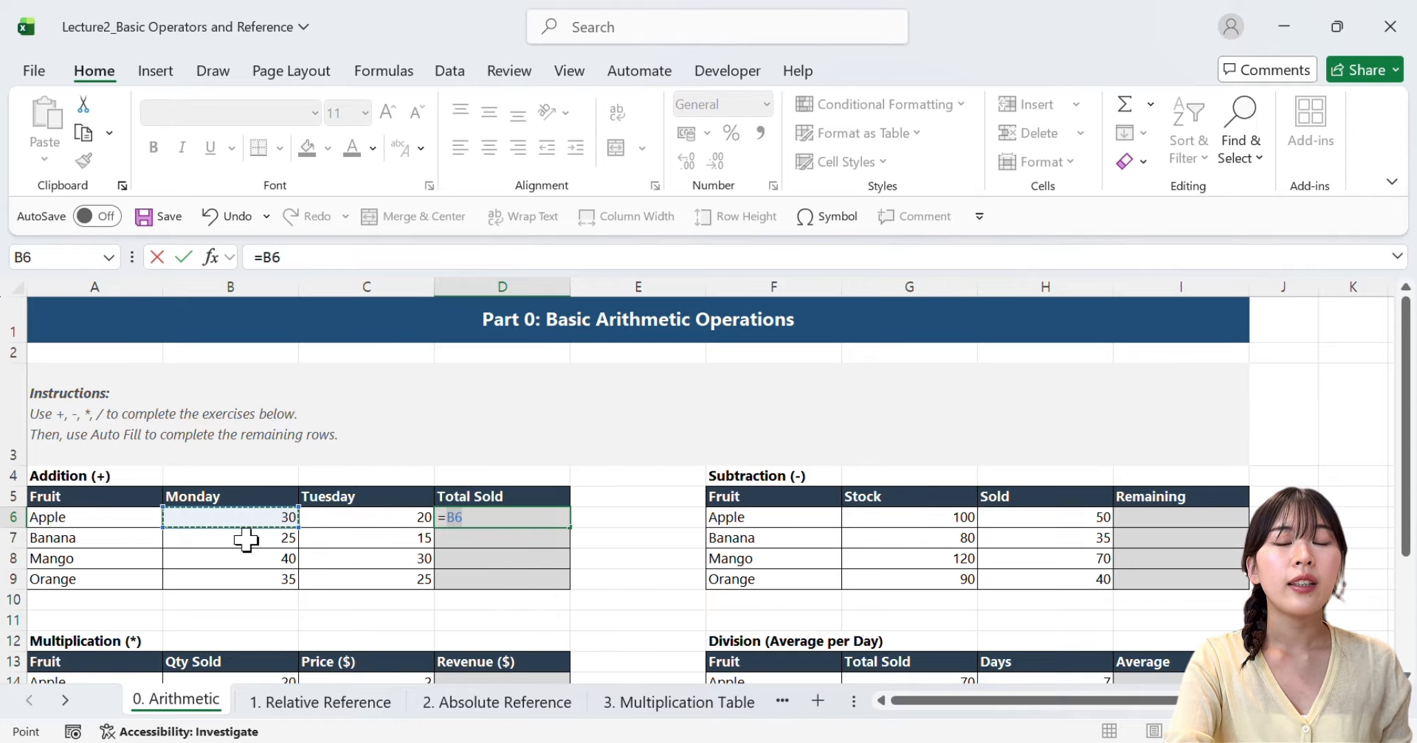
text(+)
click(410, 524)
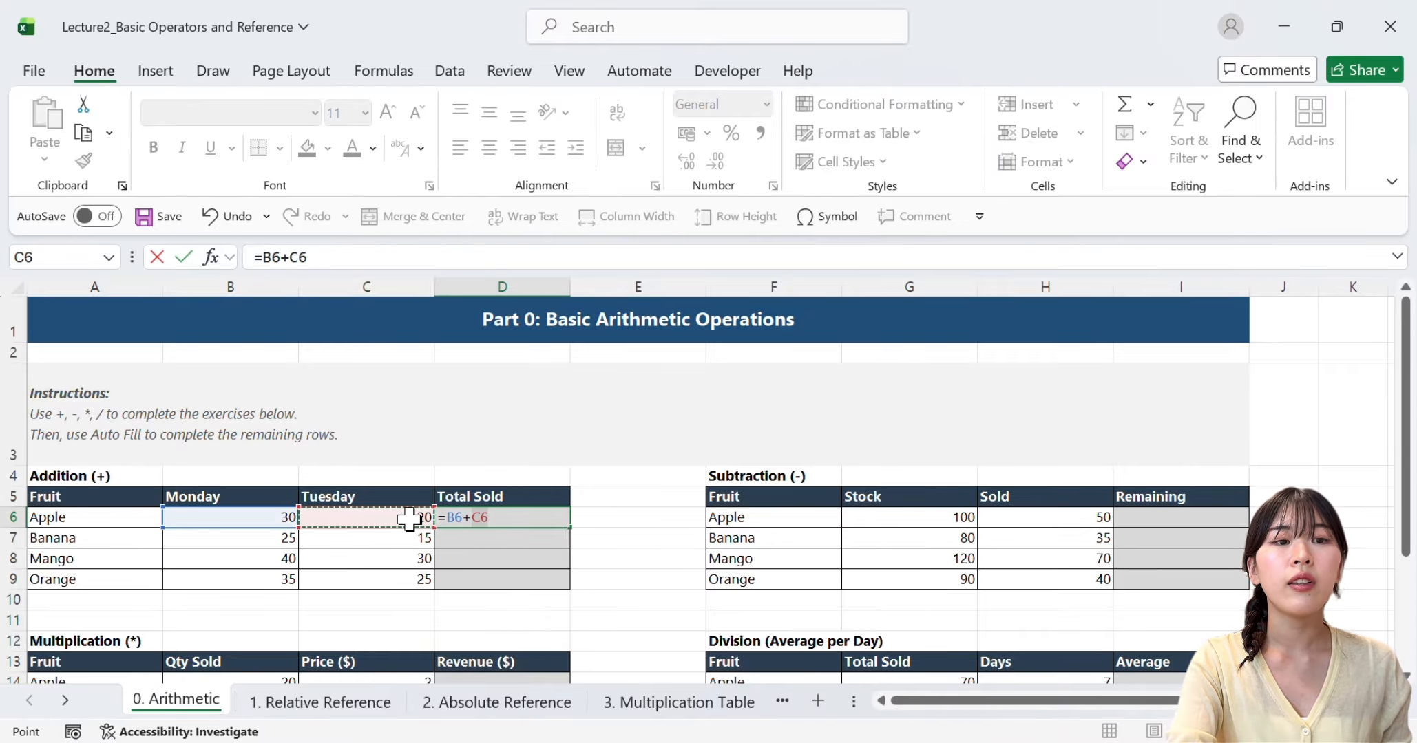
key(Return)
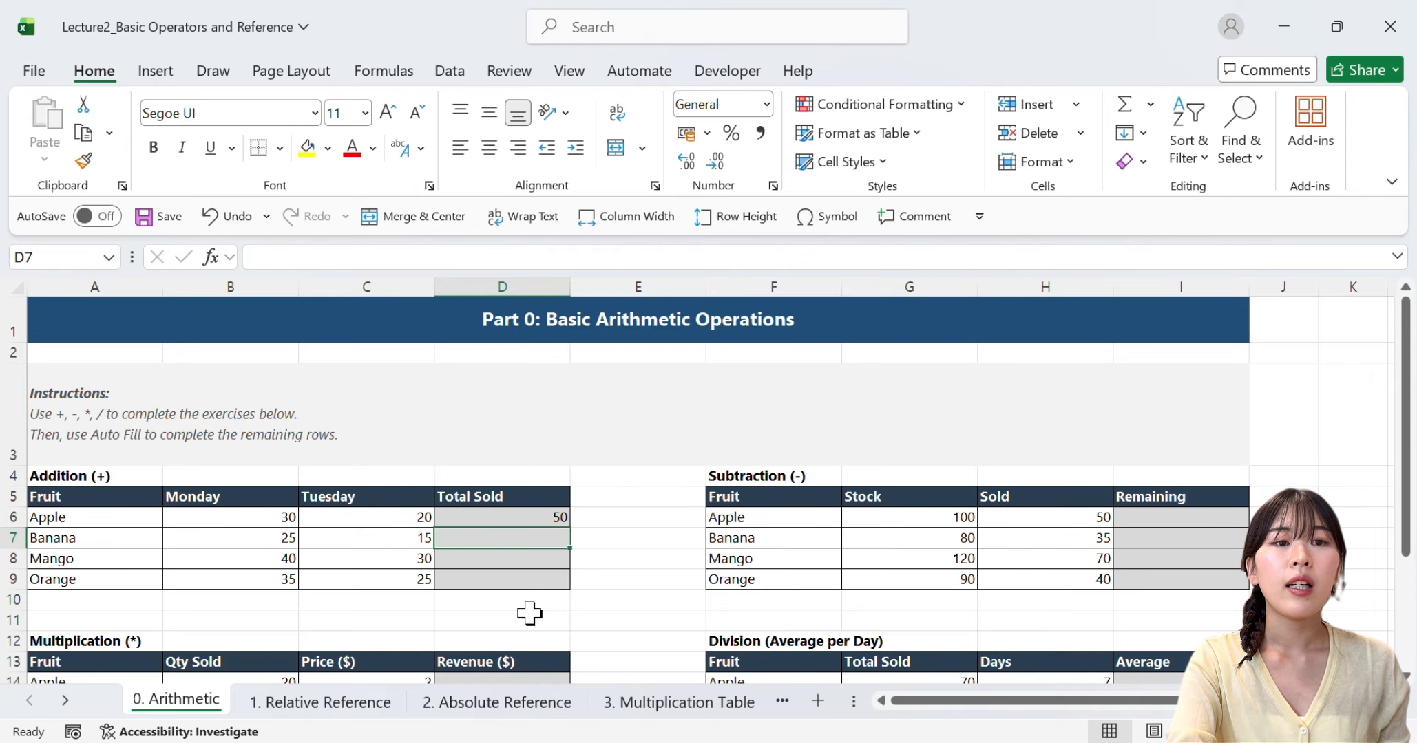
Auto-fill the Total Sold formula from D6 down to D9 for the remaining fruits
click(559, 518)
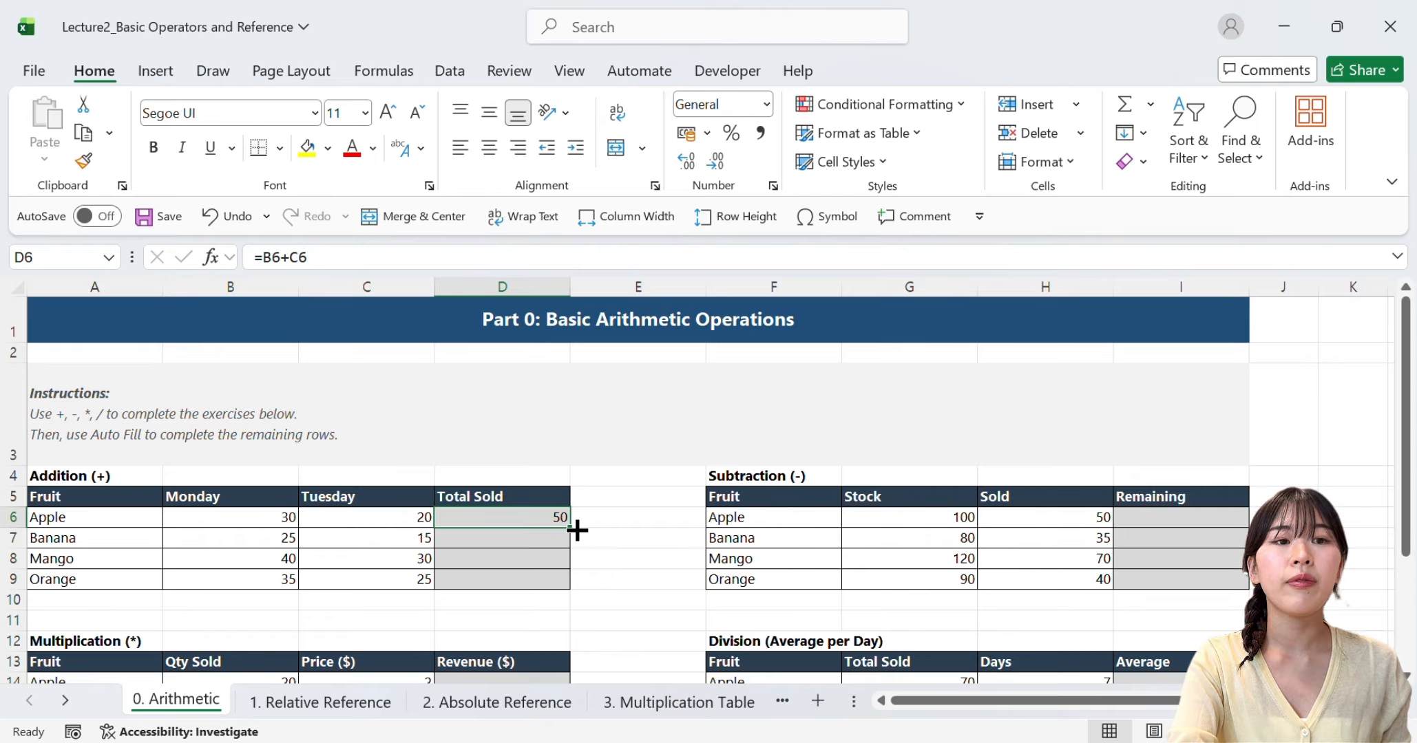
drag(577, 529, 577, 530)
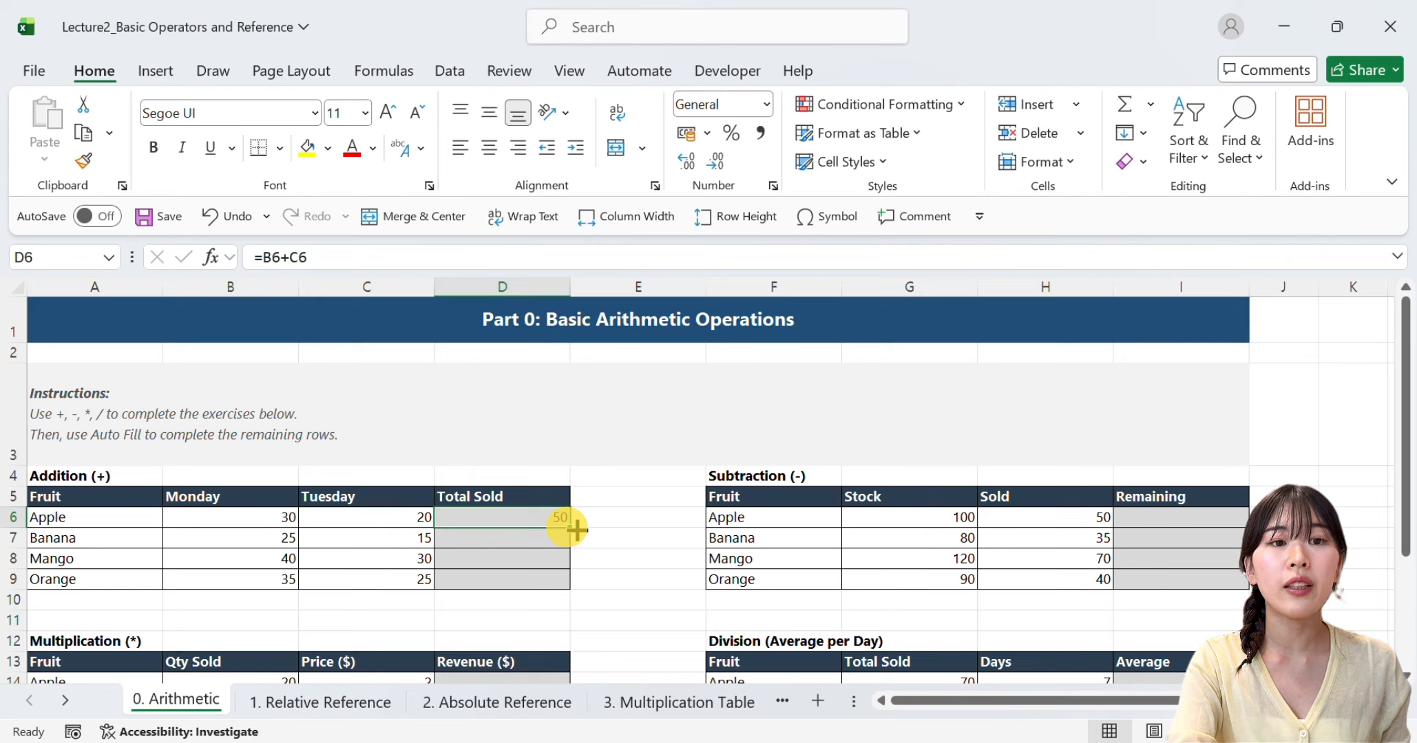
drag(577, 529, 549, 595)
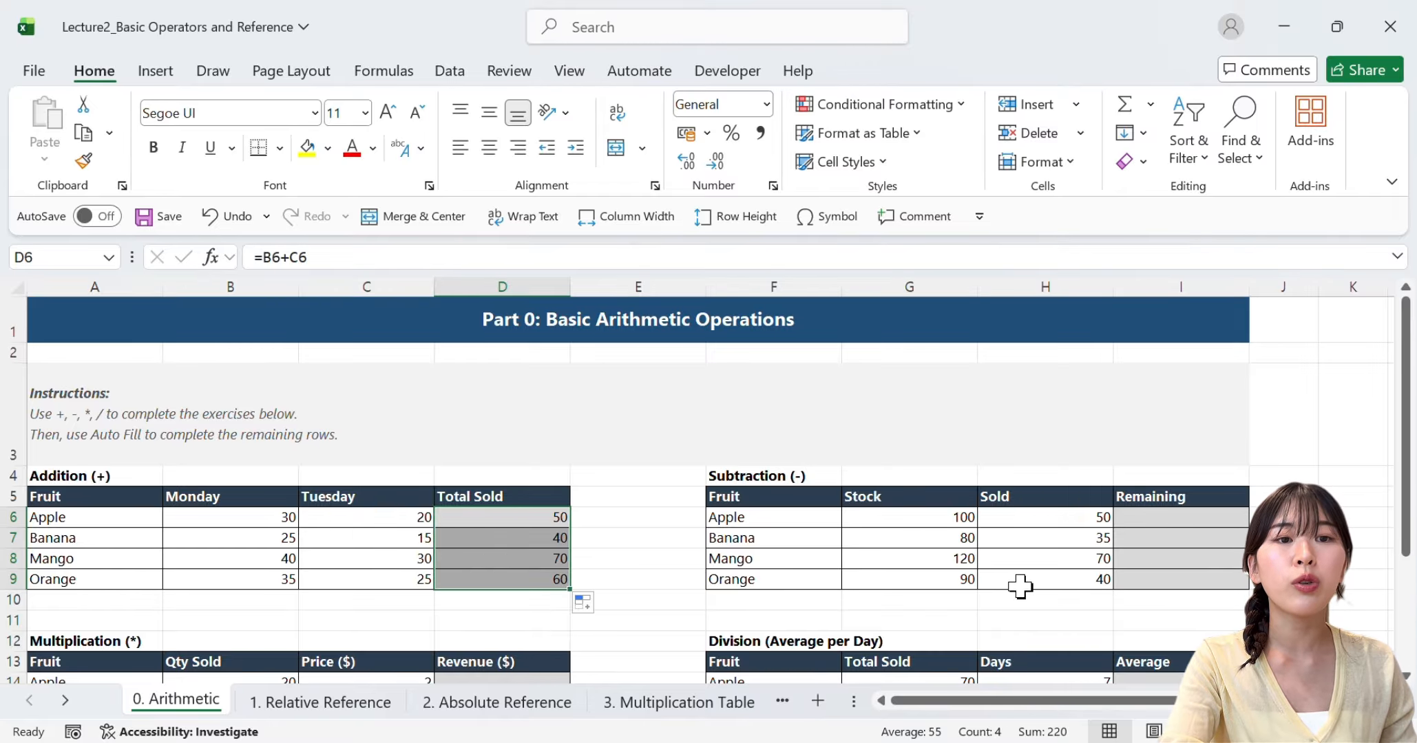
Calculate Apple's Remaining stock in I6 with =G6-H6 and auto-fill the formula down to I9
click(1037, 517)
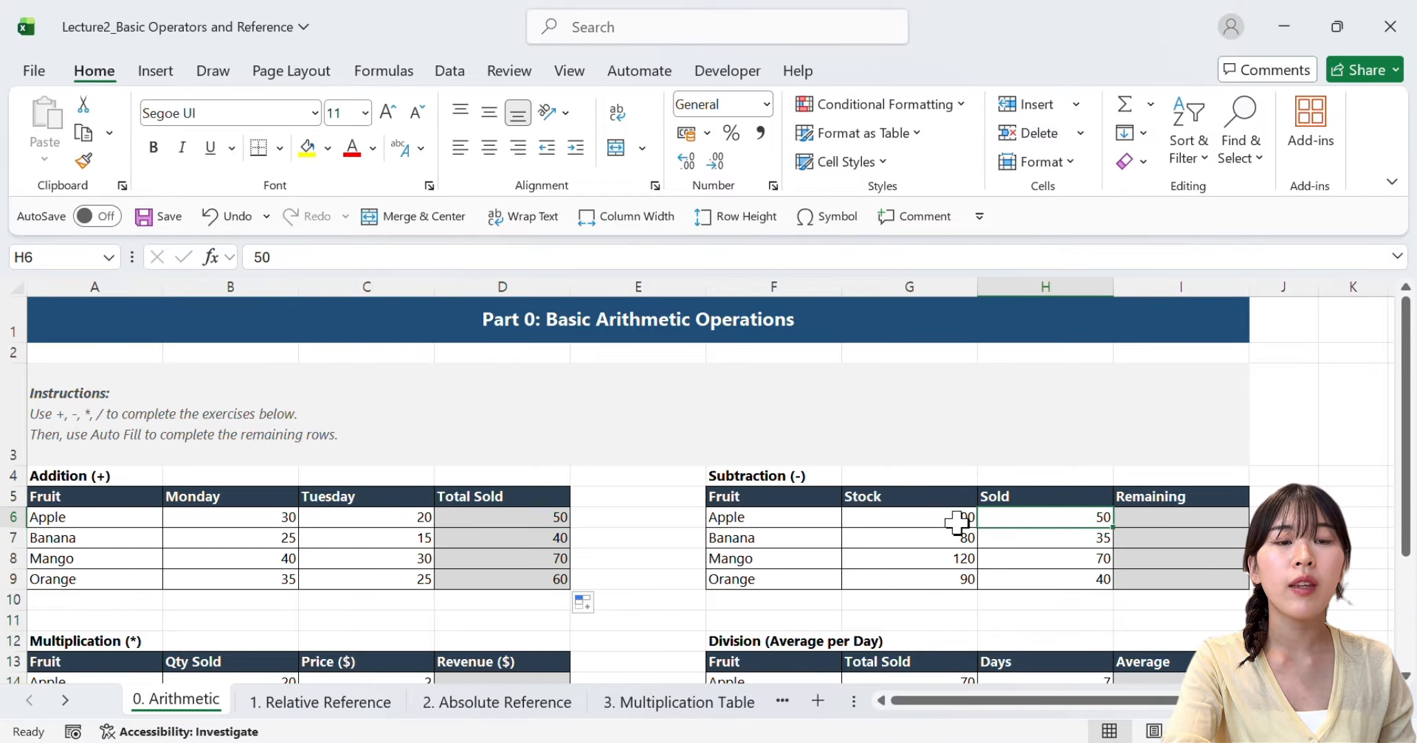
click(924, 523)
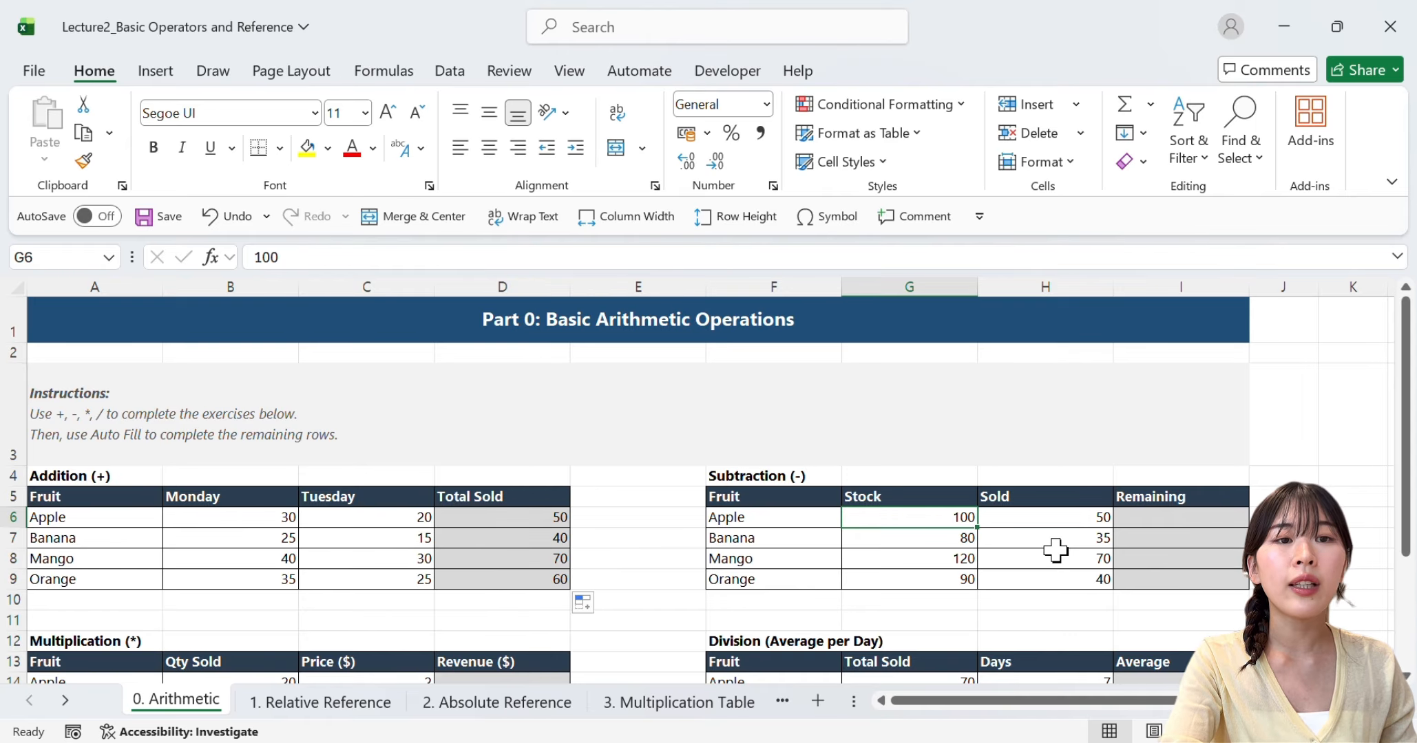
click(1078, 524)
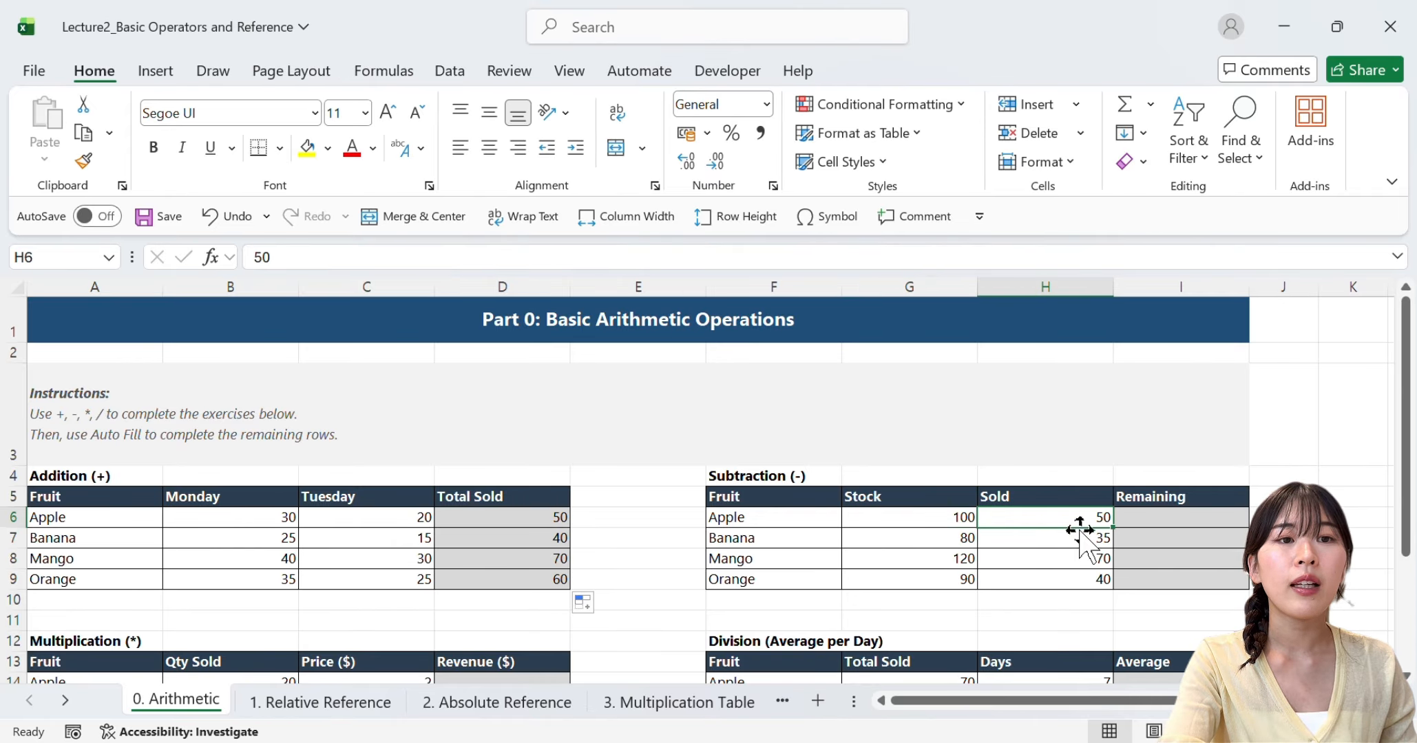
click(1148, 519)
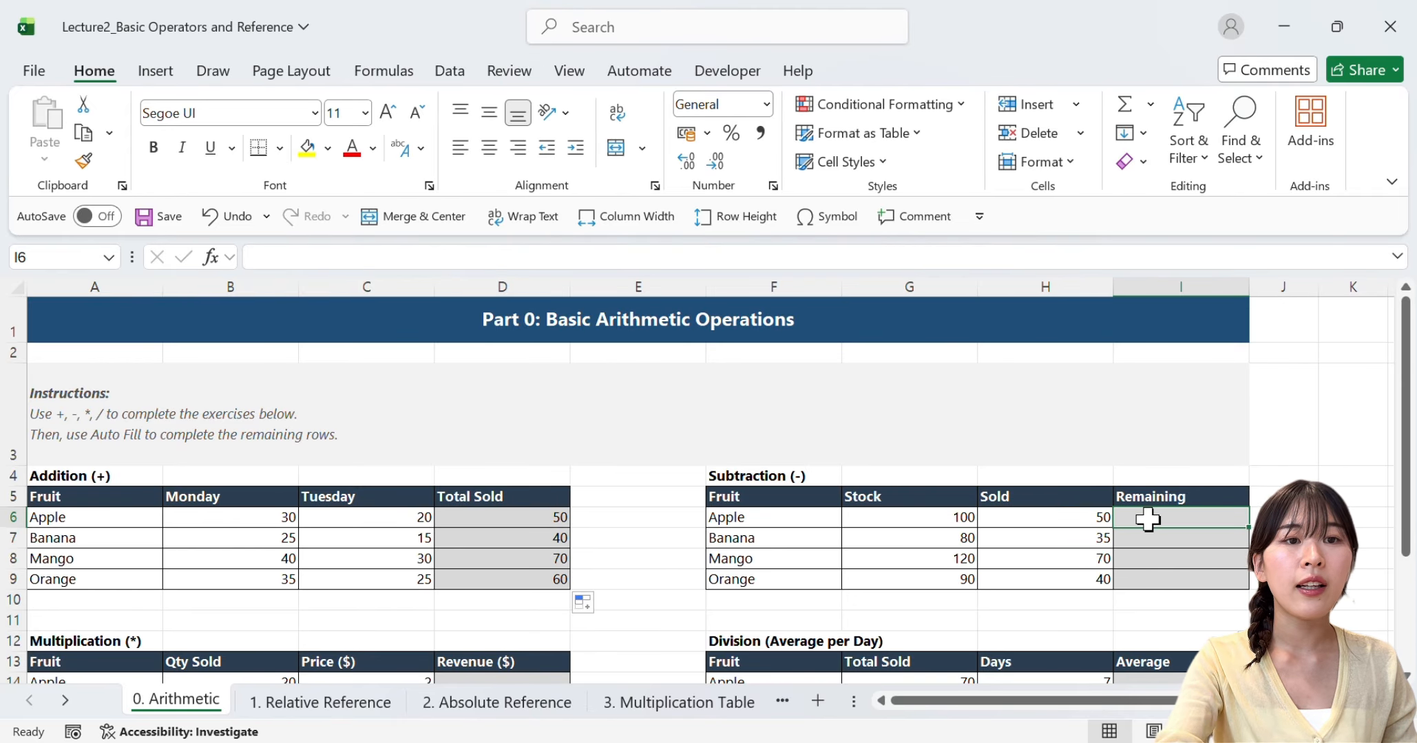
text(=)
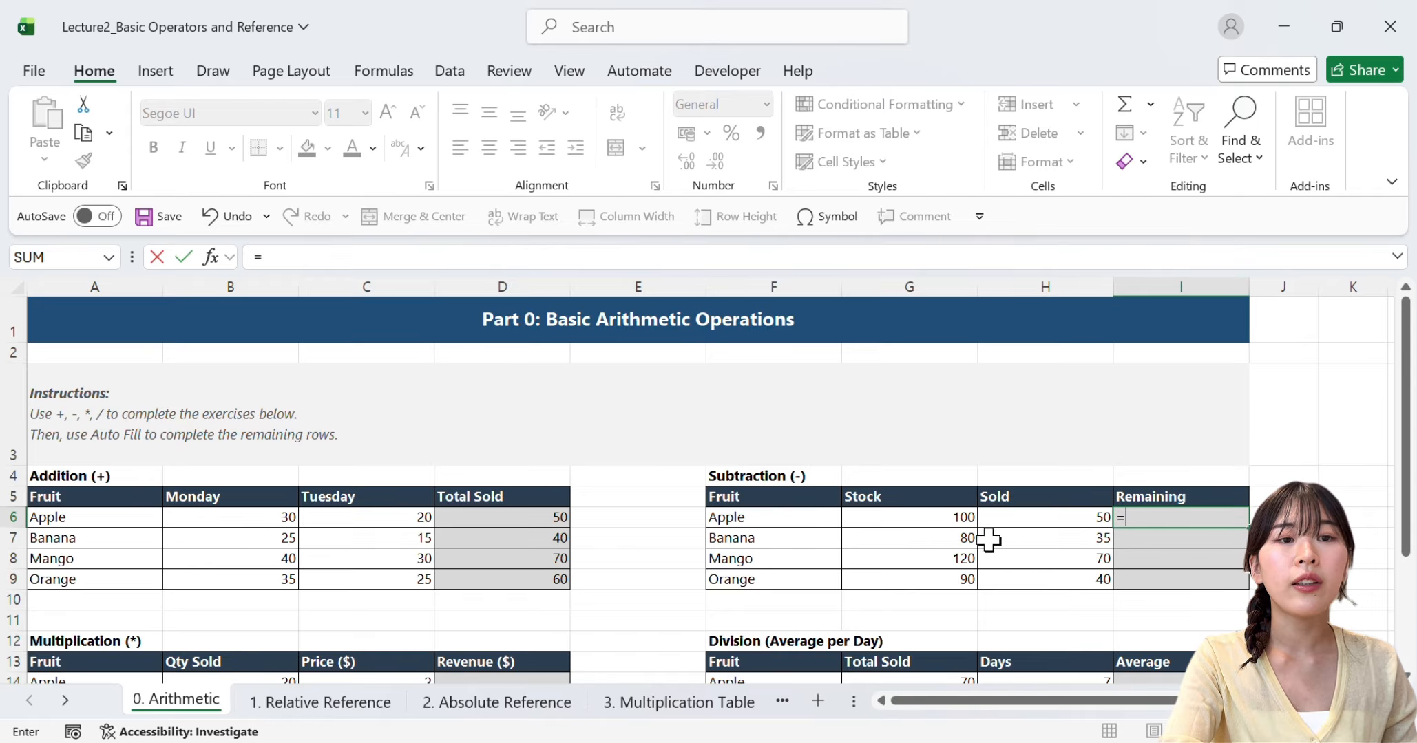
click(944, 522)
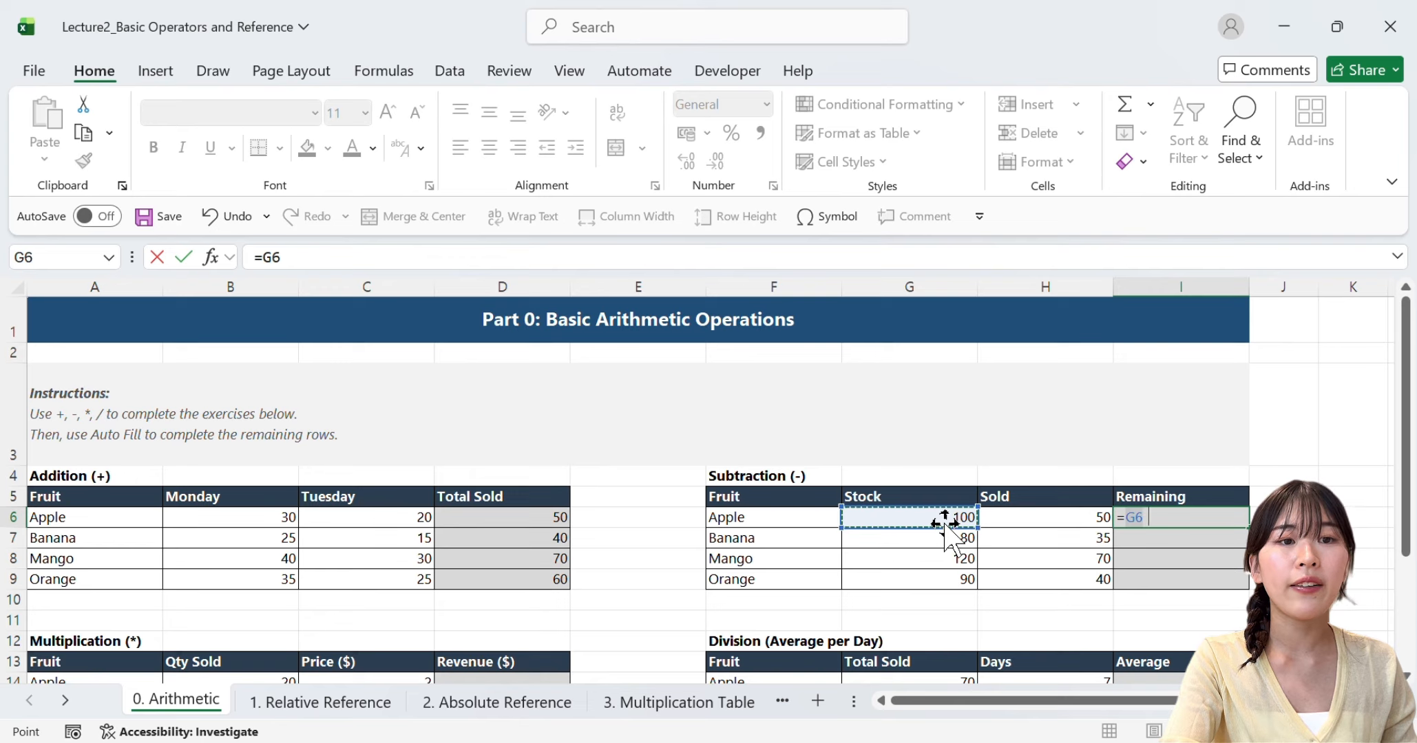
text(-)
click(1013, 523)
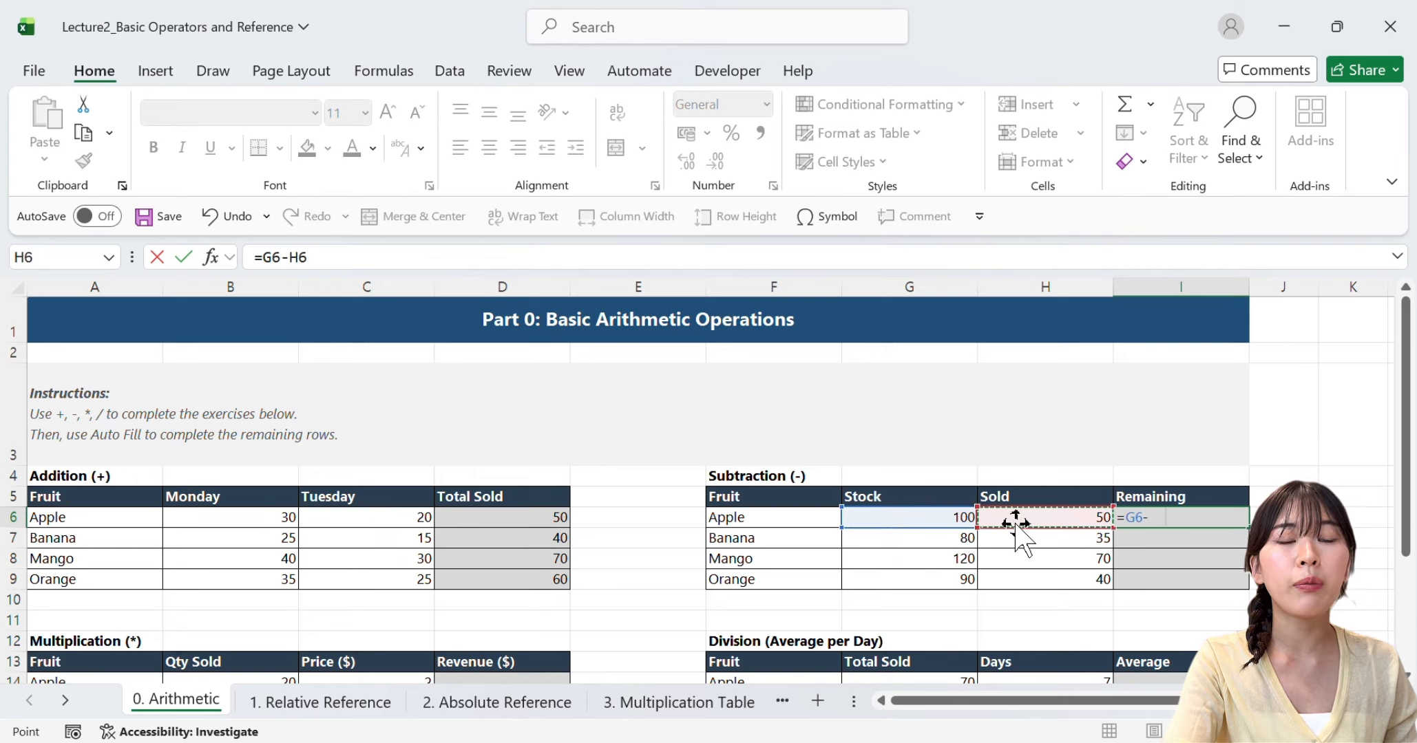
key(Return)
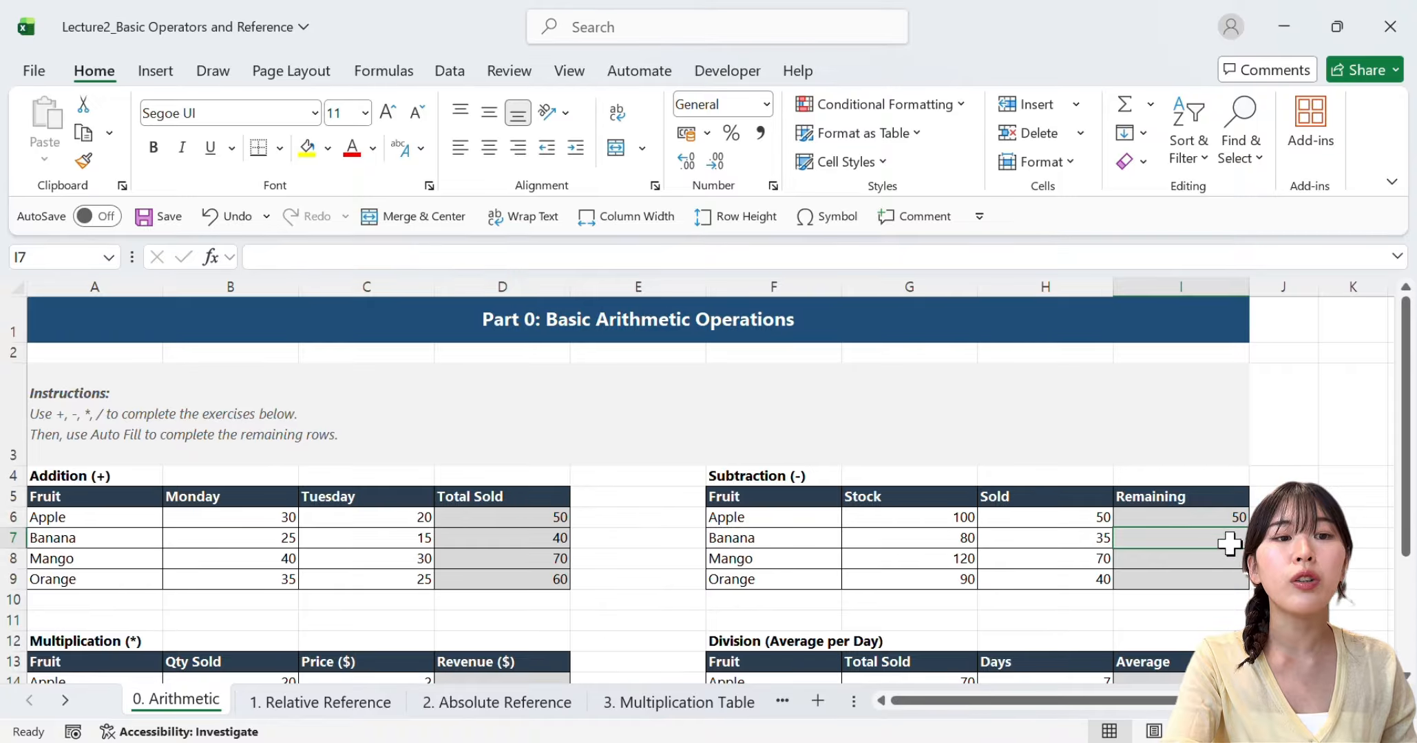
click(1214, 521)
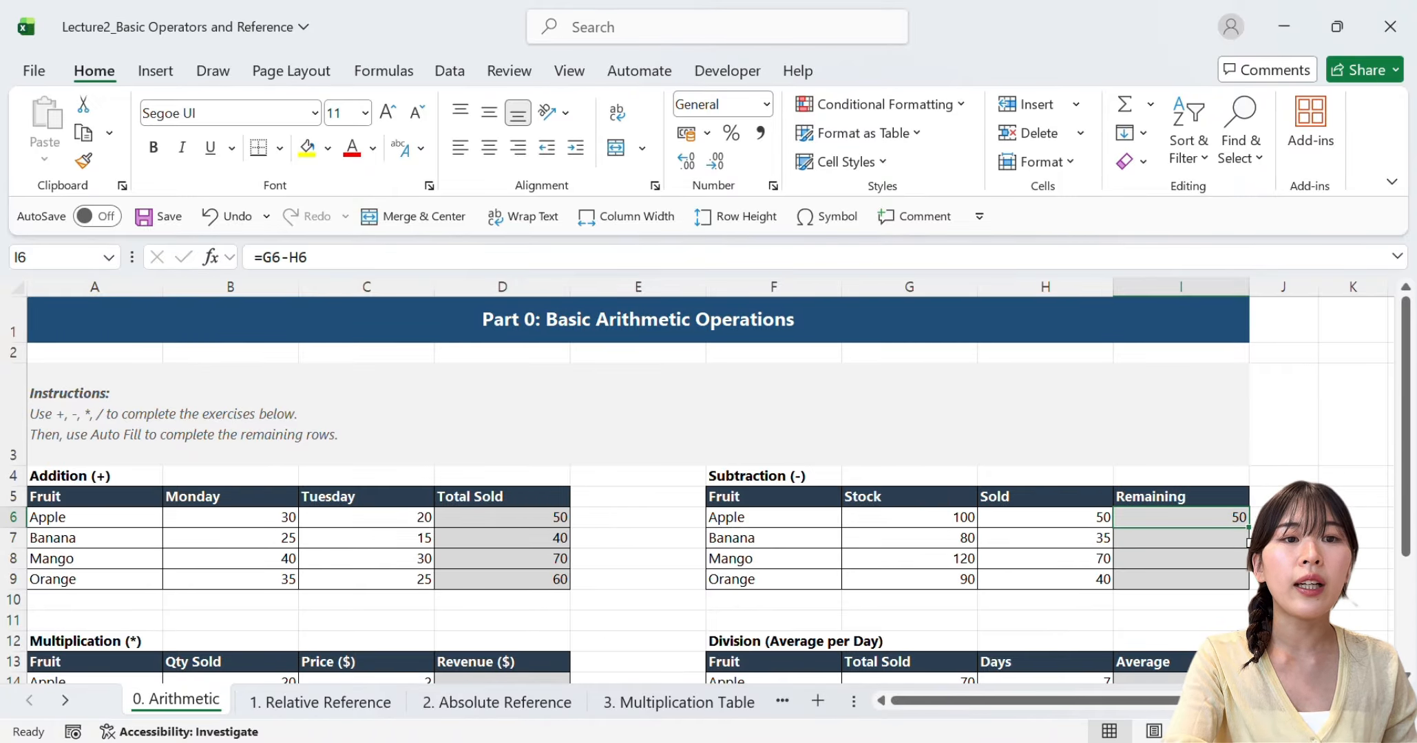
drag(1244, 529, 1245, 587)
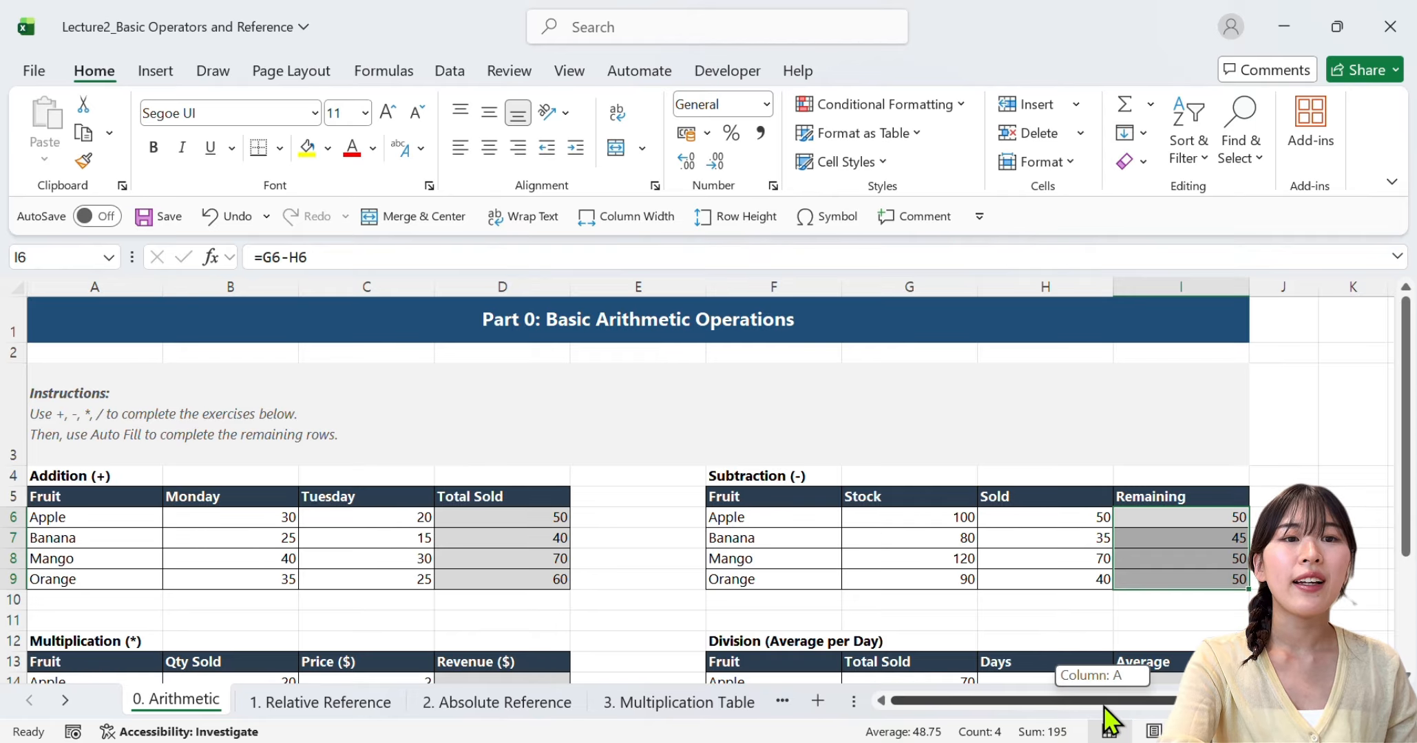
Calculate Apple's Revenue in D14 of the Multiplication table with =B14*C14 and auto-fill the formula down to D17
scroll(477, 578, down, 1)
scroll(478, 578, down, 1)
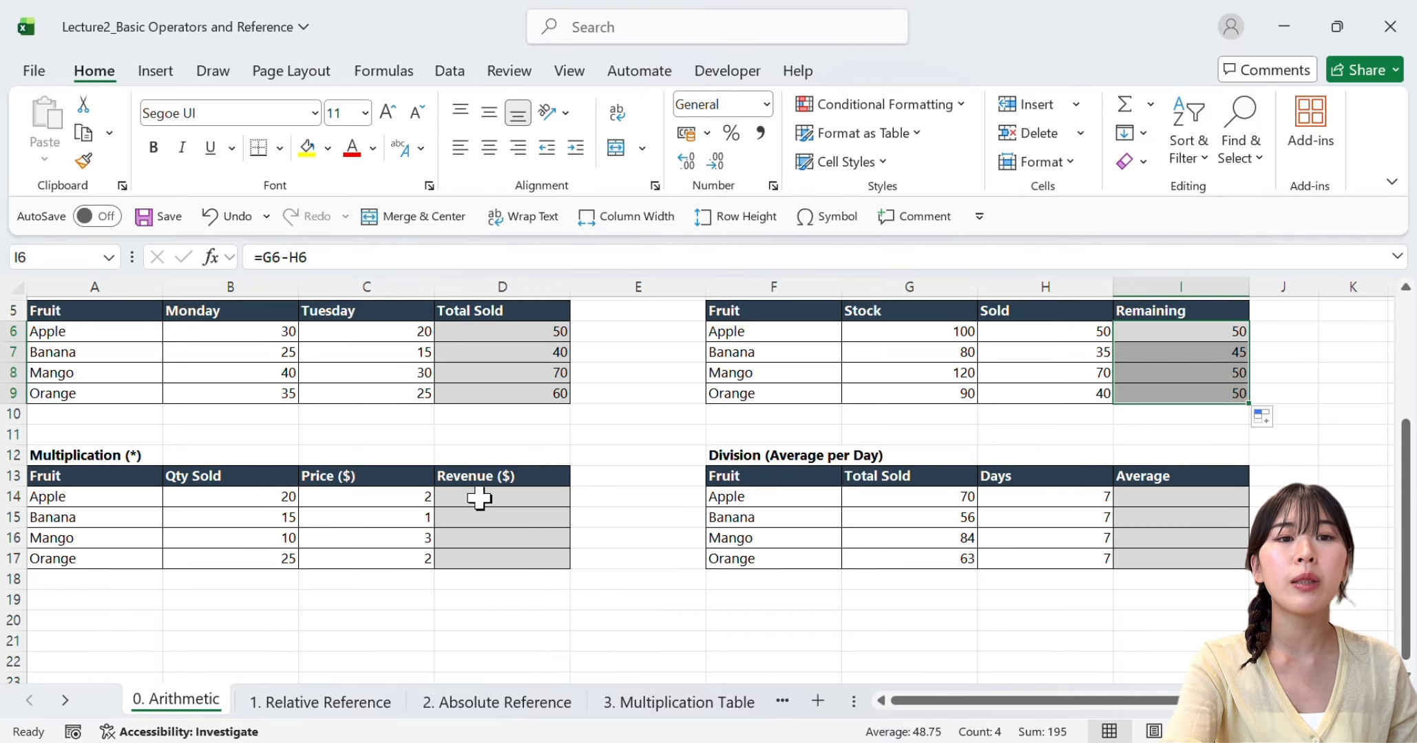
click(247, 496)
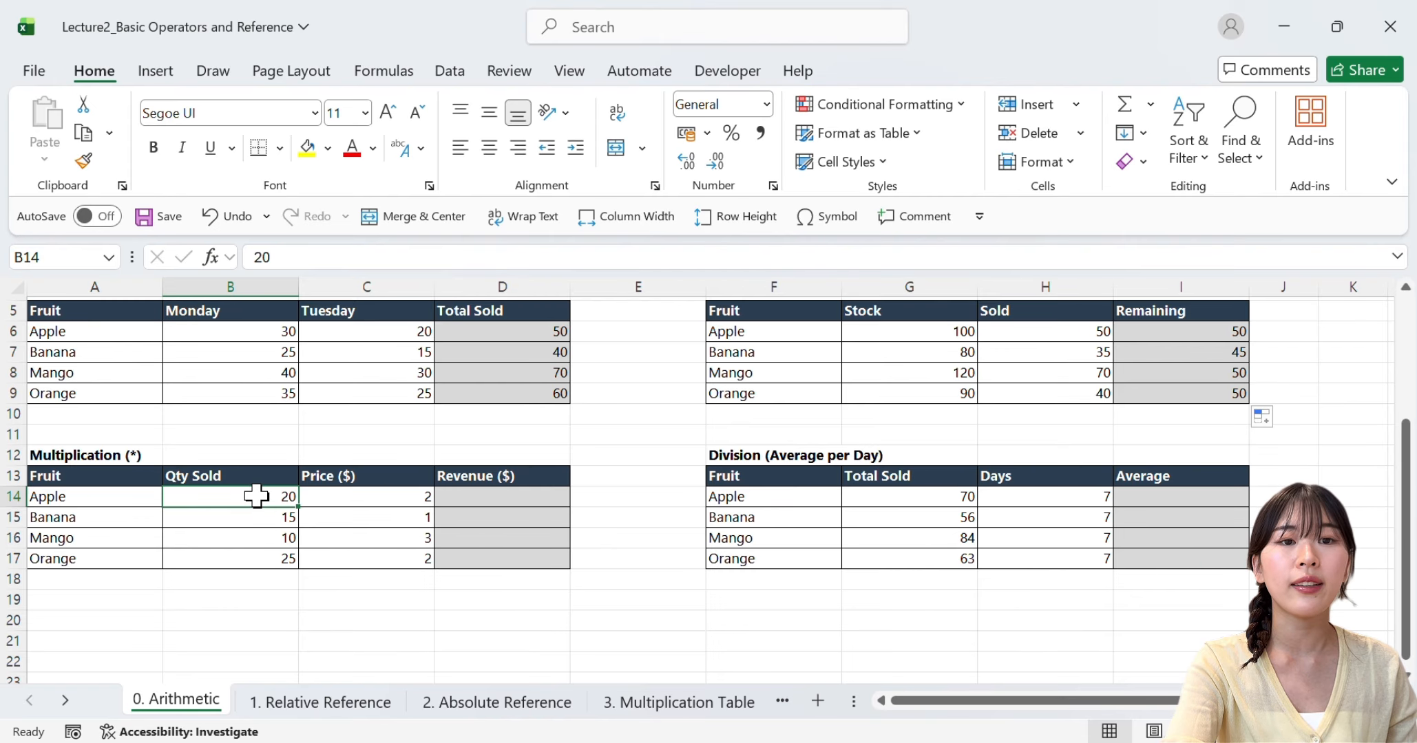
click(389, 497)
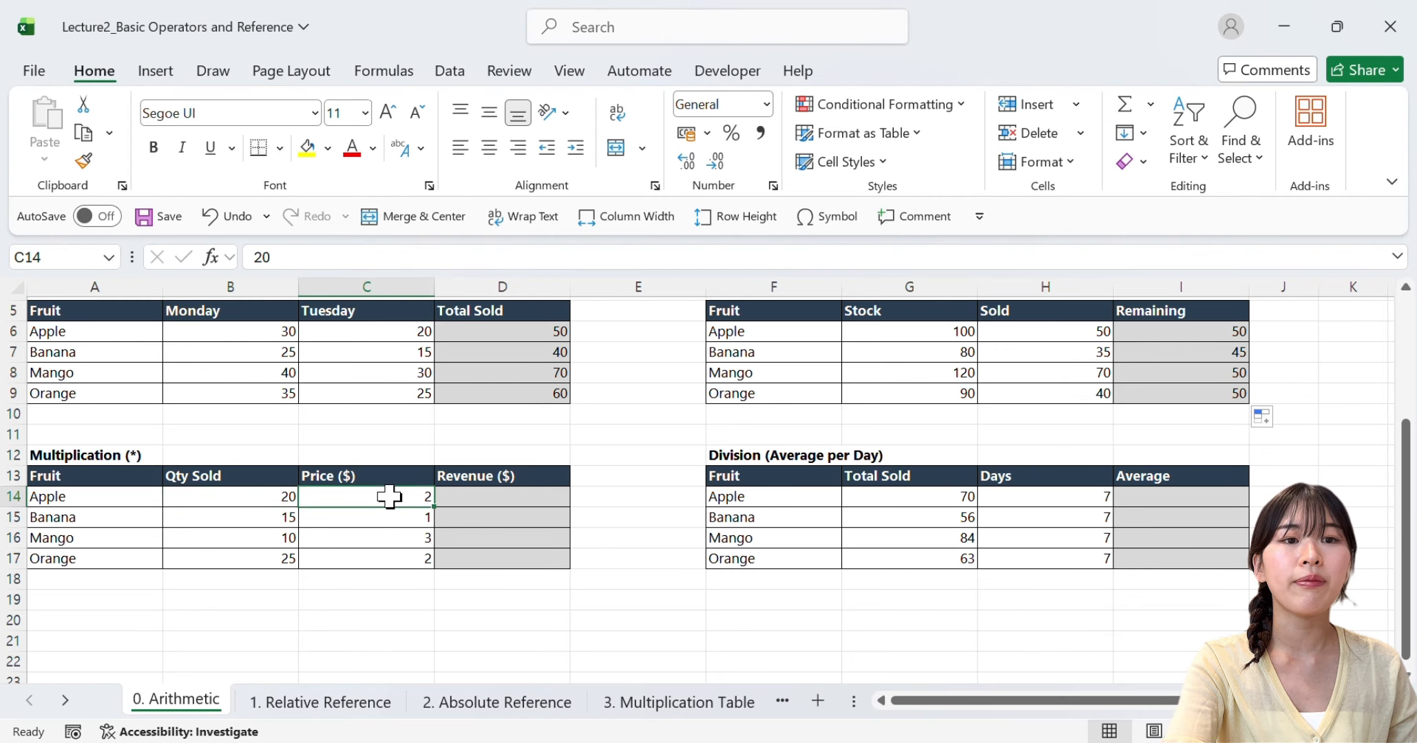
click(502, 501)
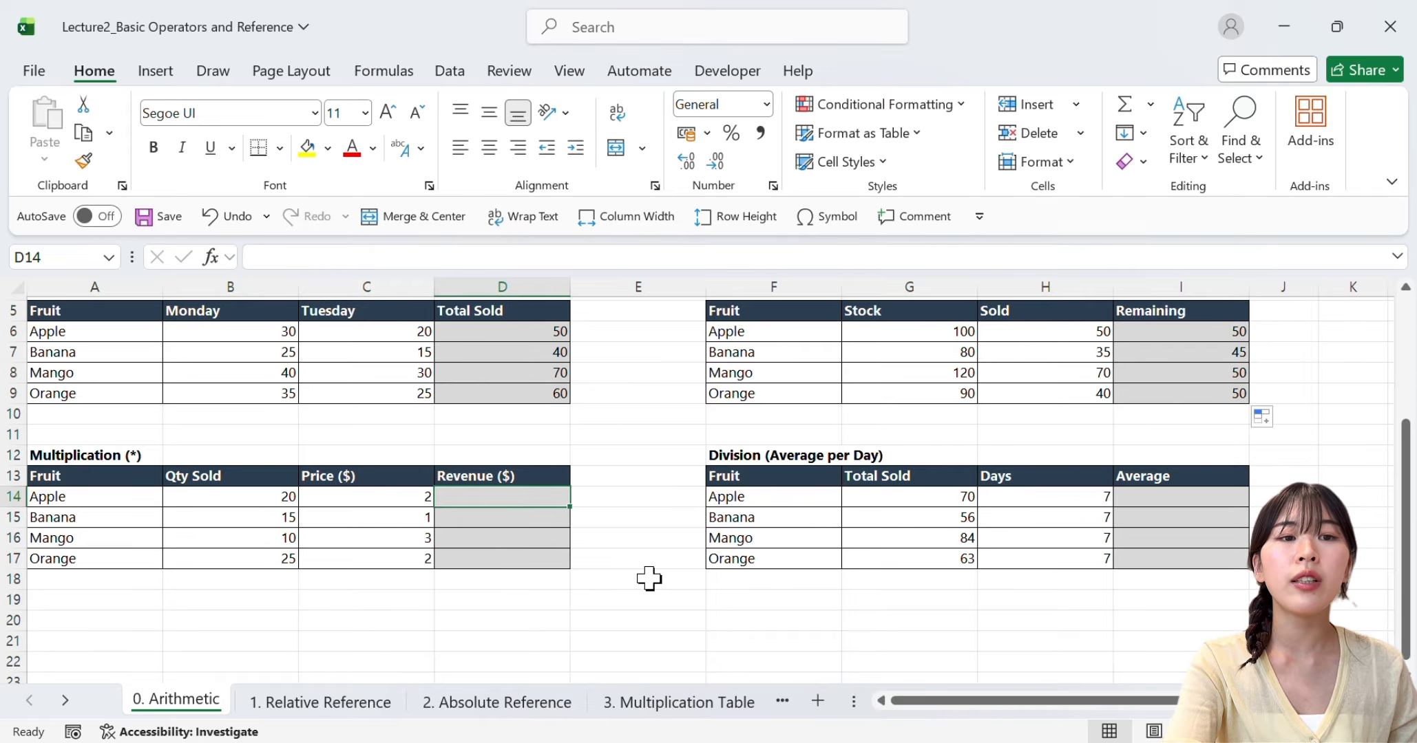
text(=)
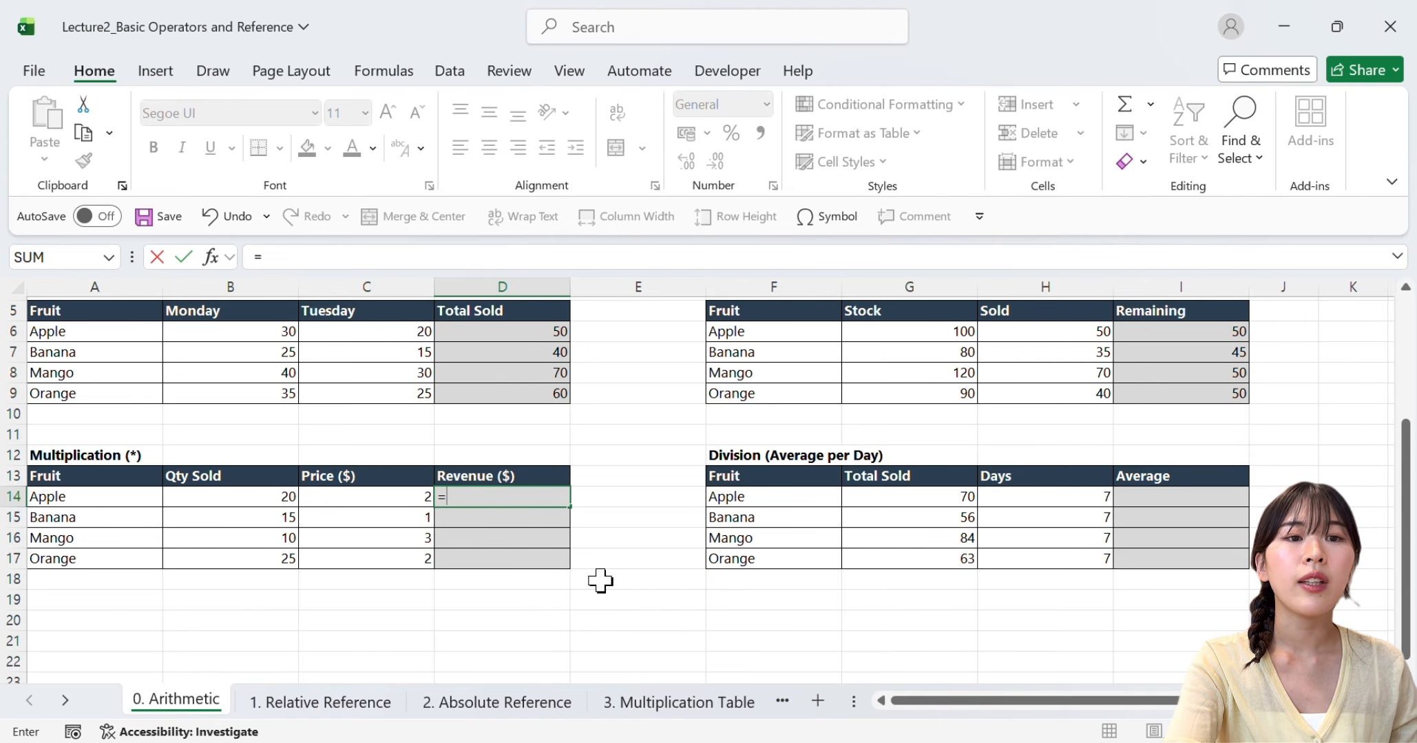
click(272, 501)
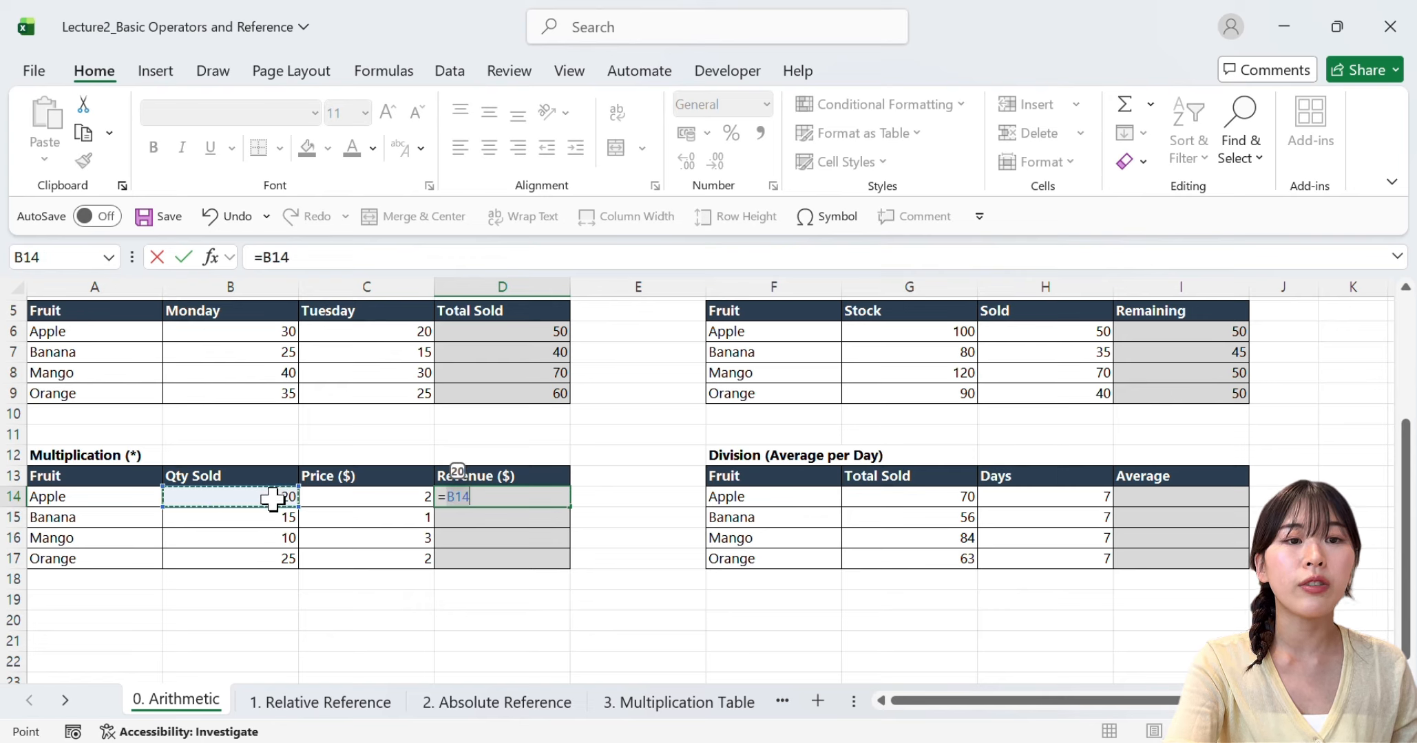
text(*)
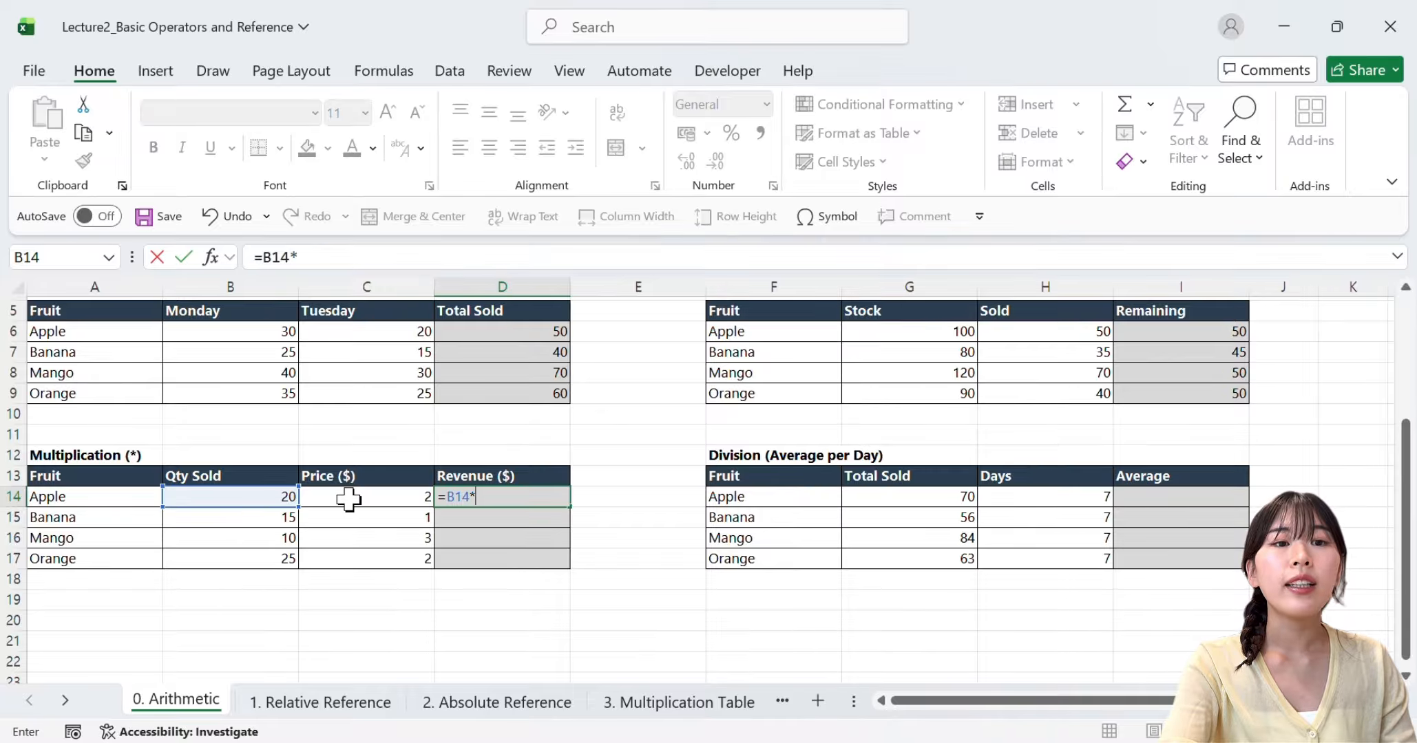
click(349, 499)
key(Return)
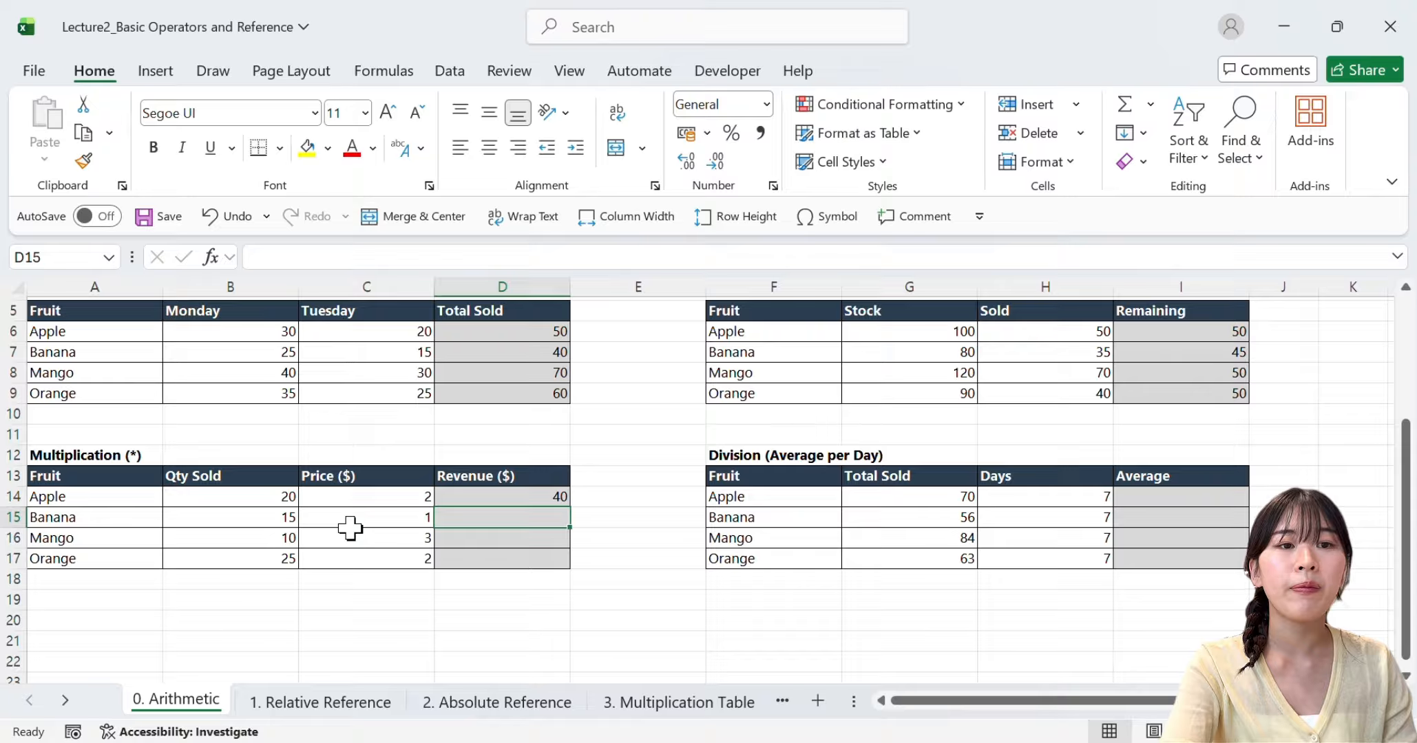
click(547, 497)
drag(576, 512, 573, 571)
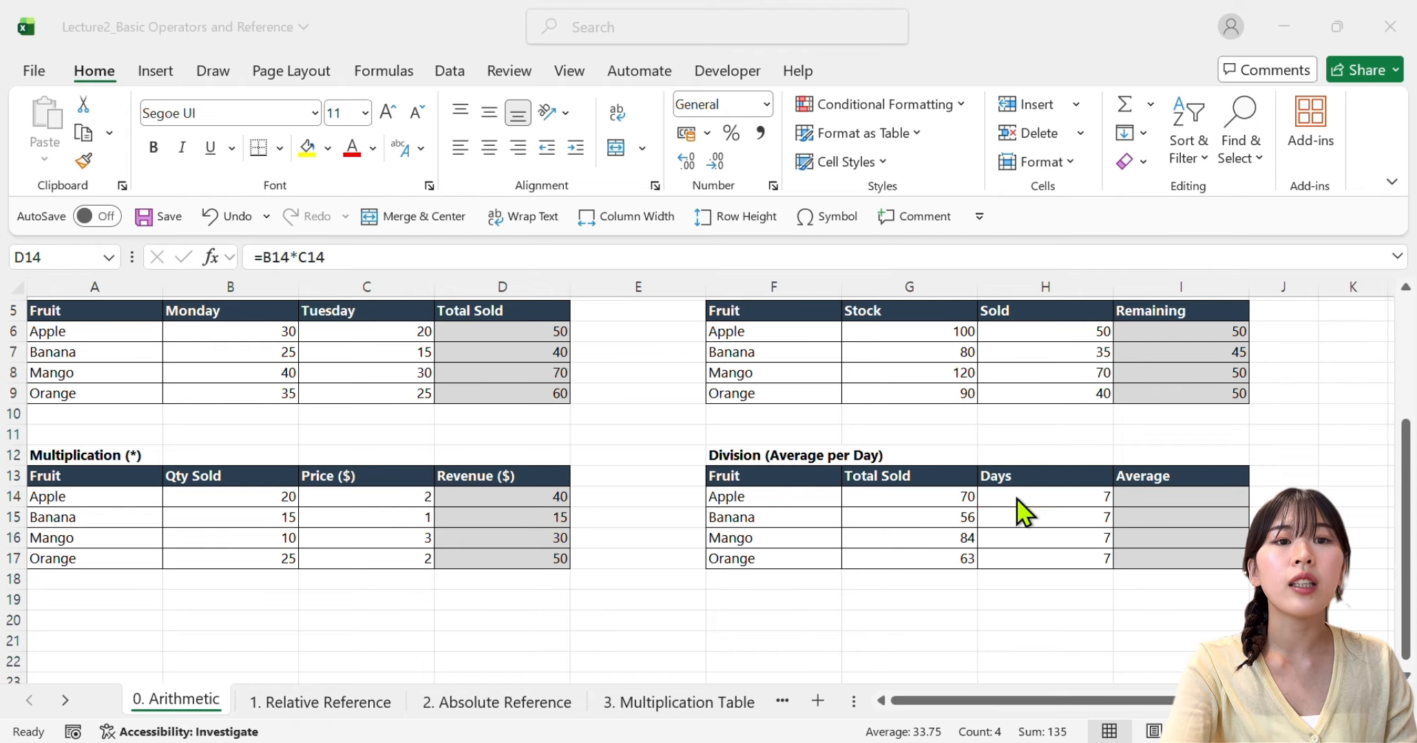
Calculate Apple's Average in I14 of the Division table with =G14/H14 and auto-fill the formula down to I17
click(1118, 497)
text(=)
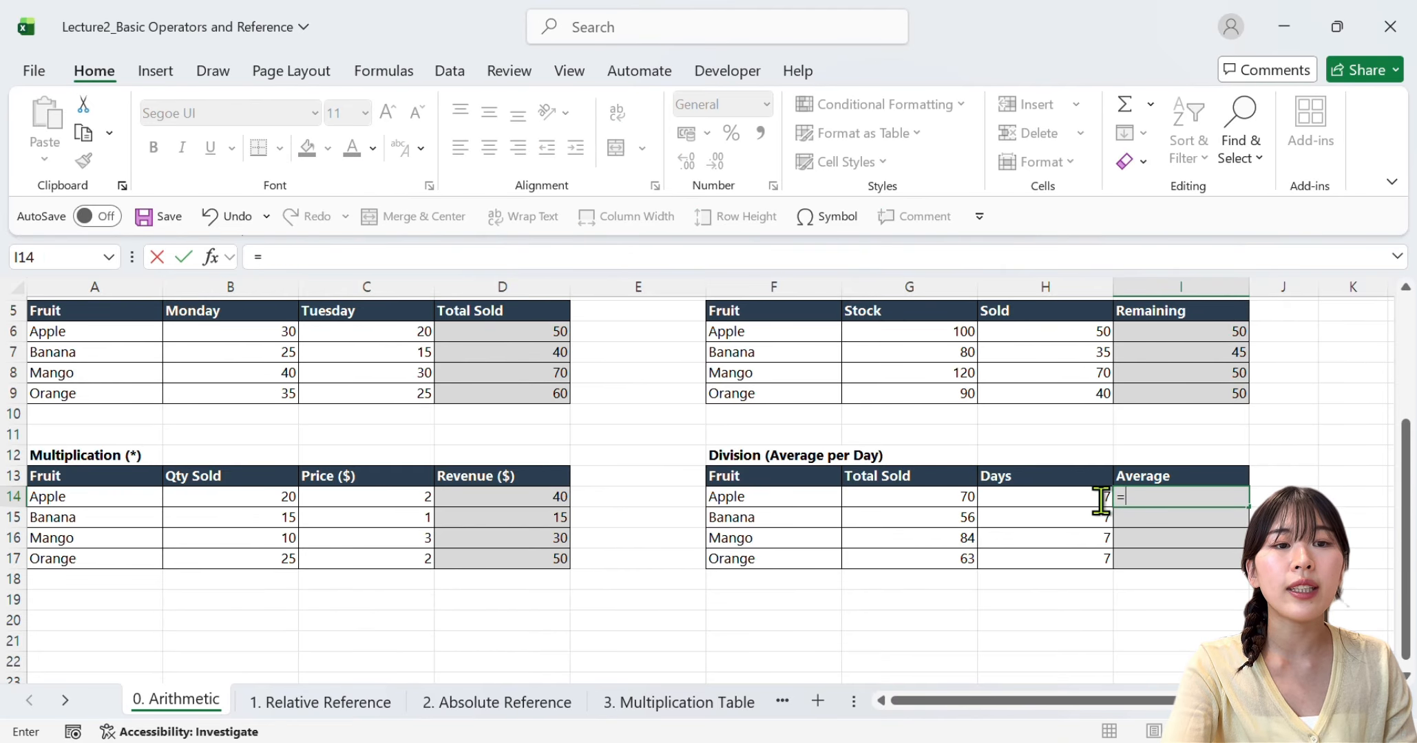
click(958, 498)
text(/)
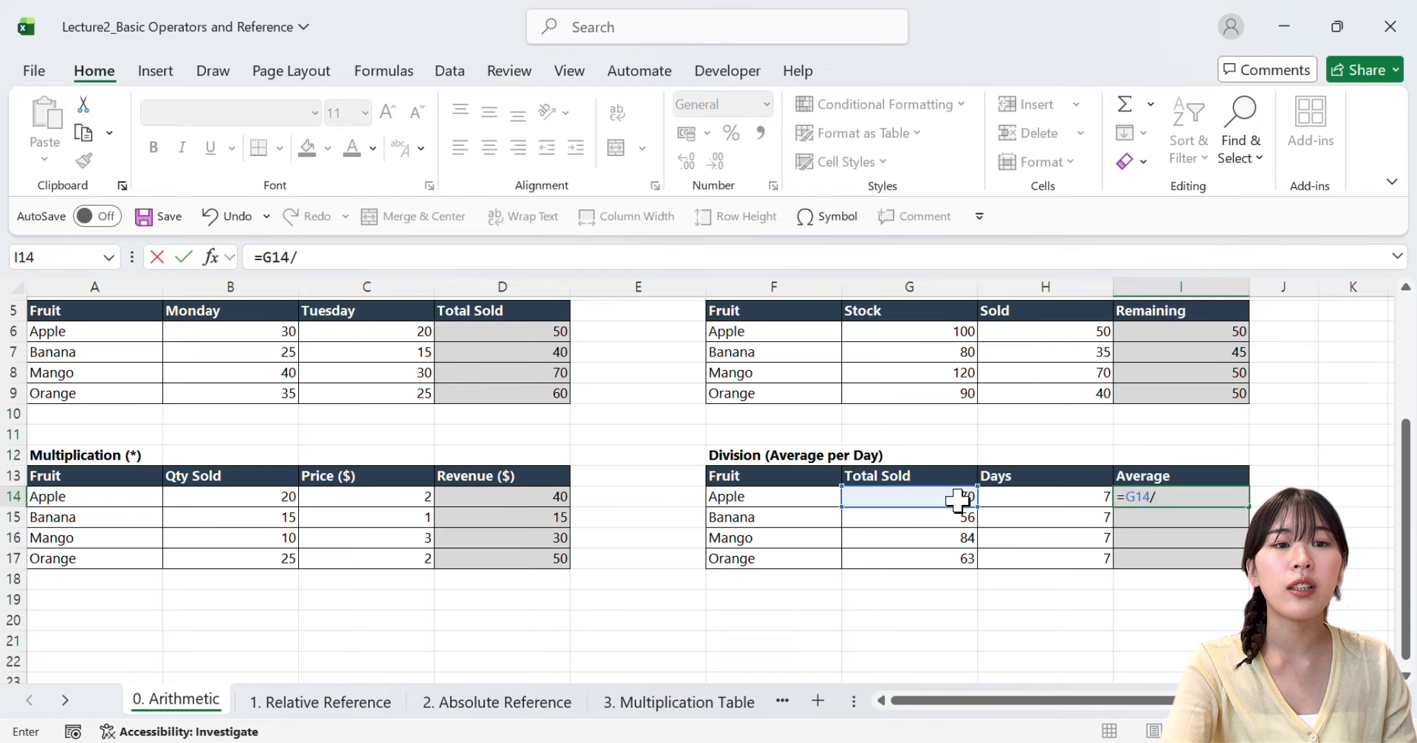
click(1026, 500)
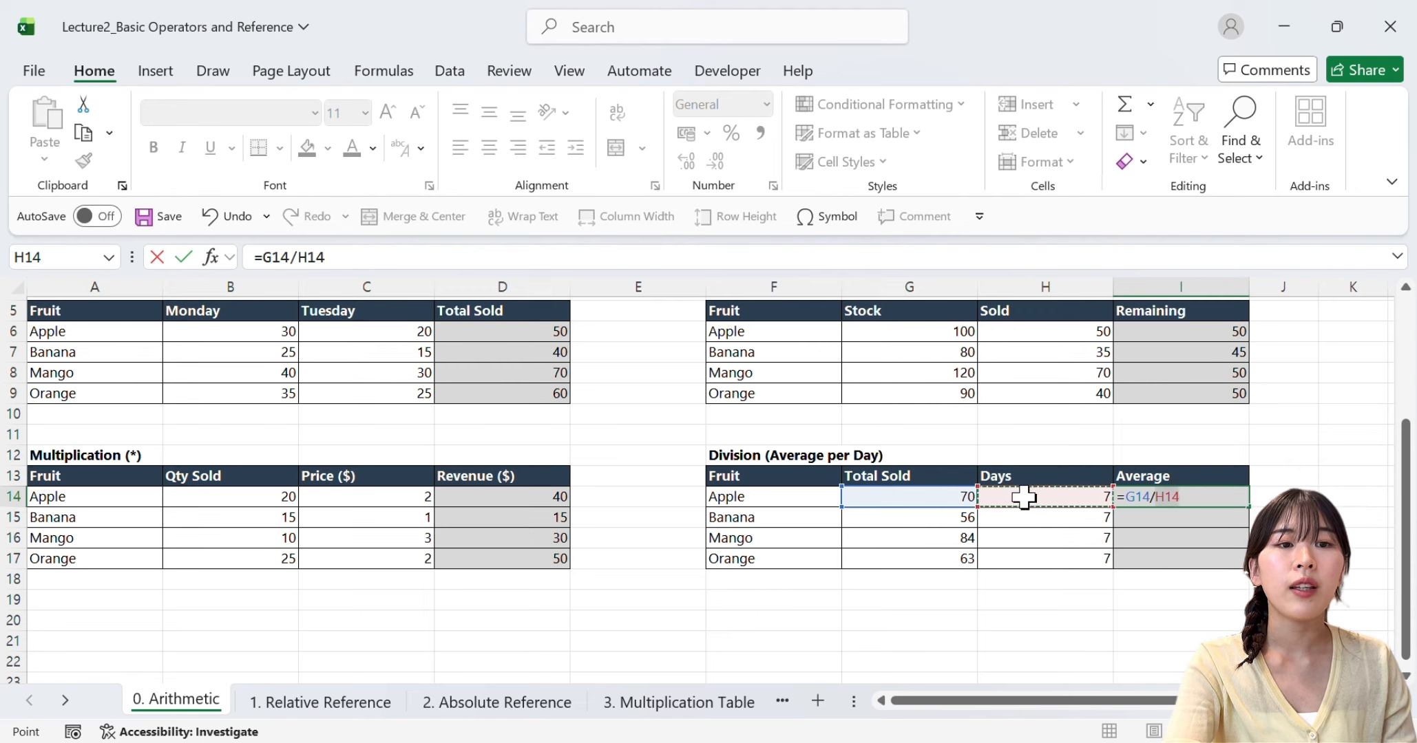
key(Return)
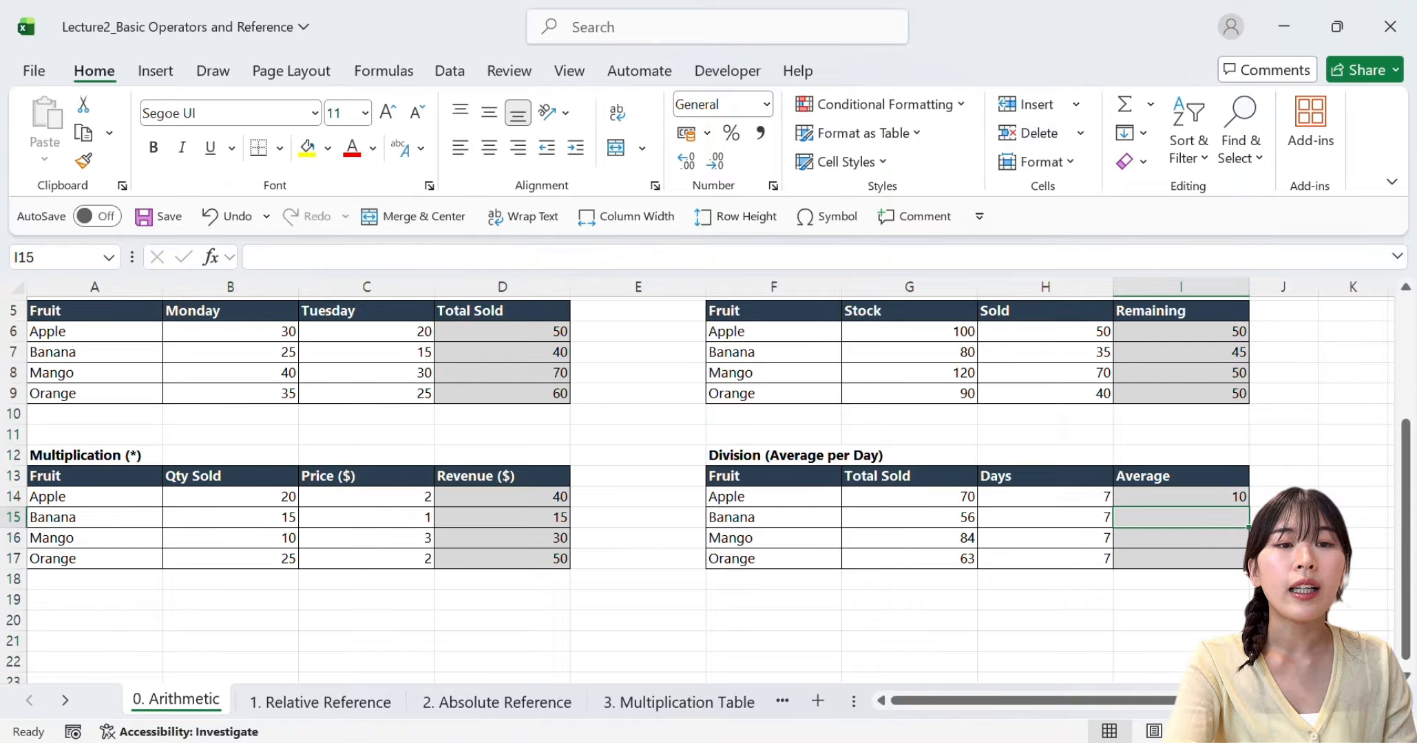
click(1224, 497)
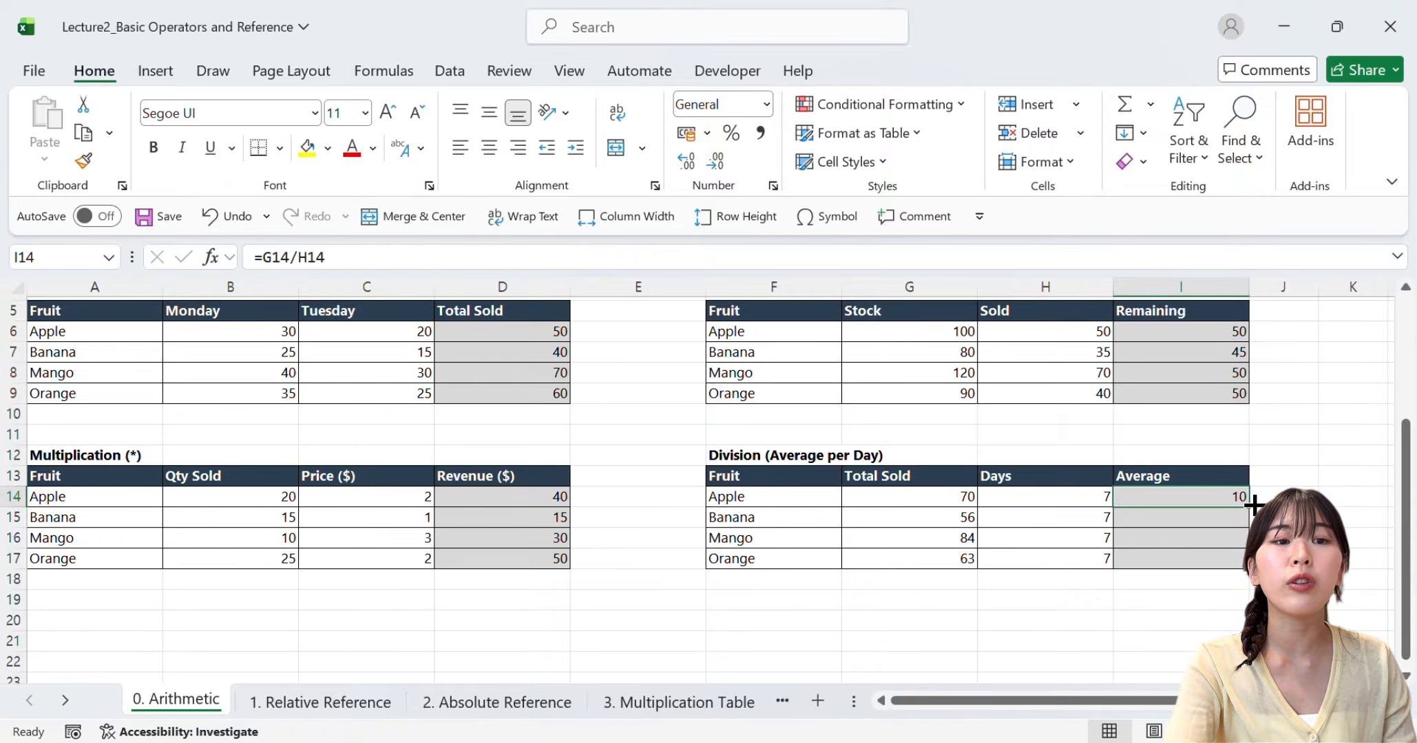
drag(1247, 508, 1233, 568)
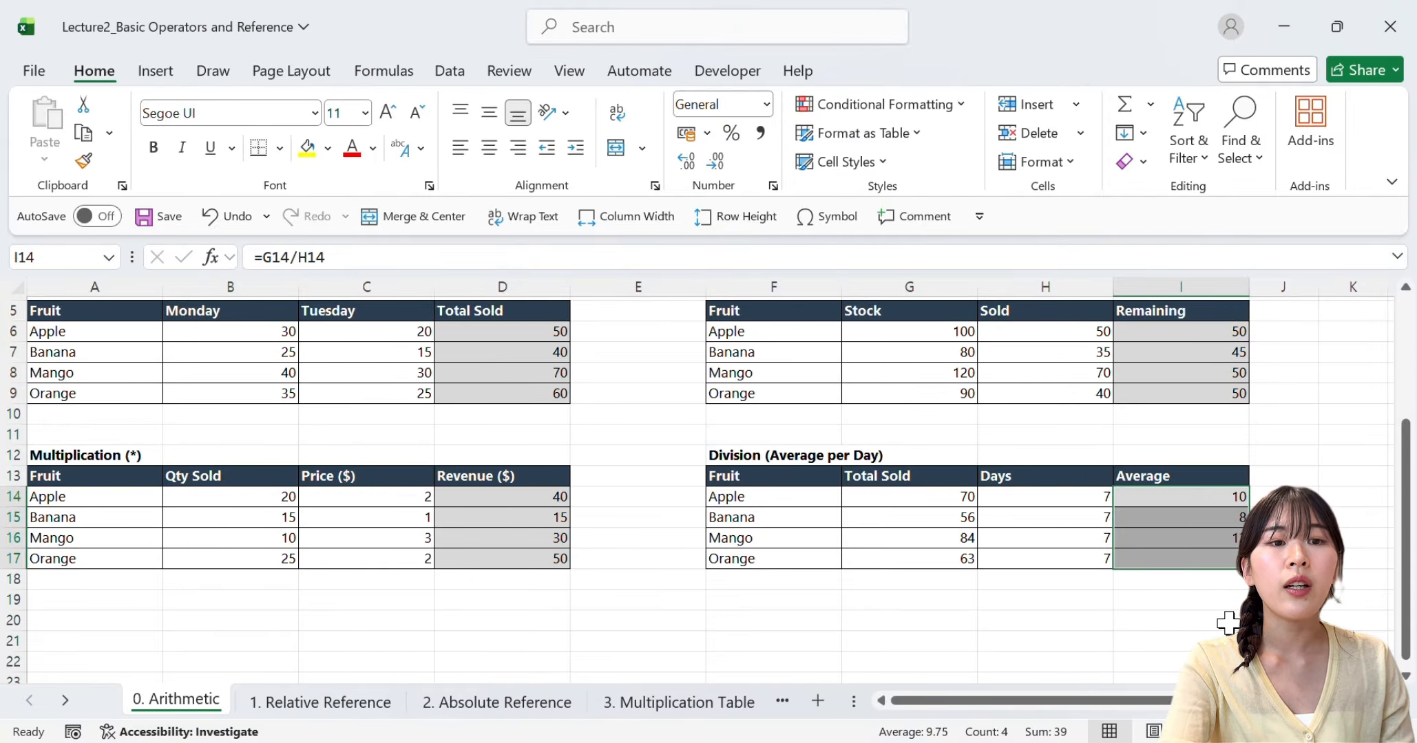
On the 1. Relative Reference sheet, calculate the Finance department's Total Staff in E6 with =C6+D6
scroll(1226, 623, up, 2)
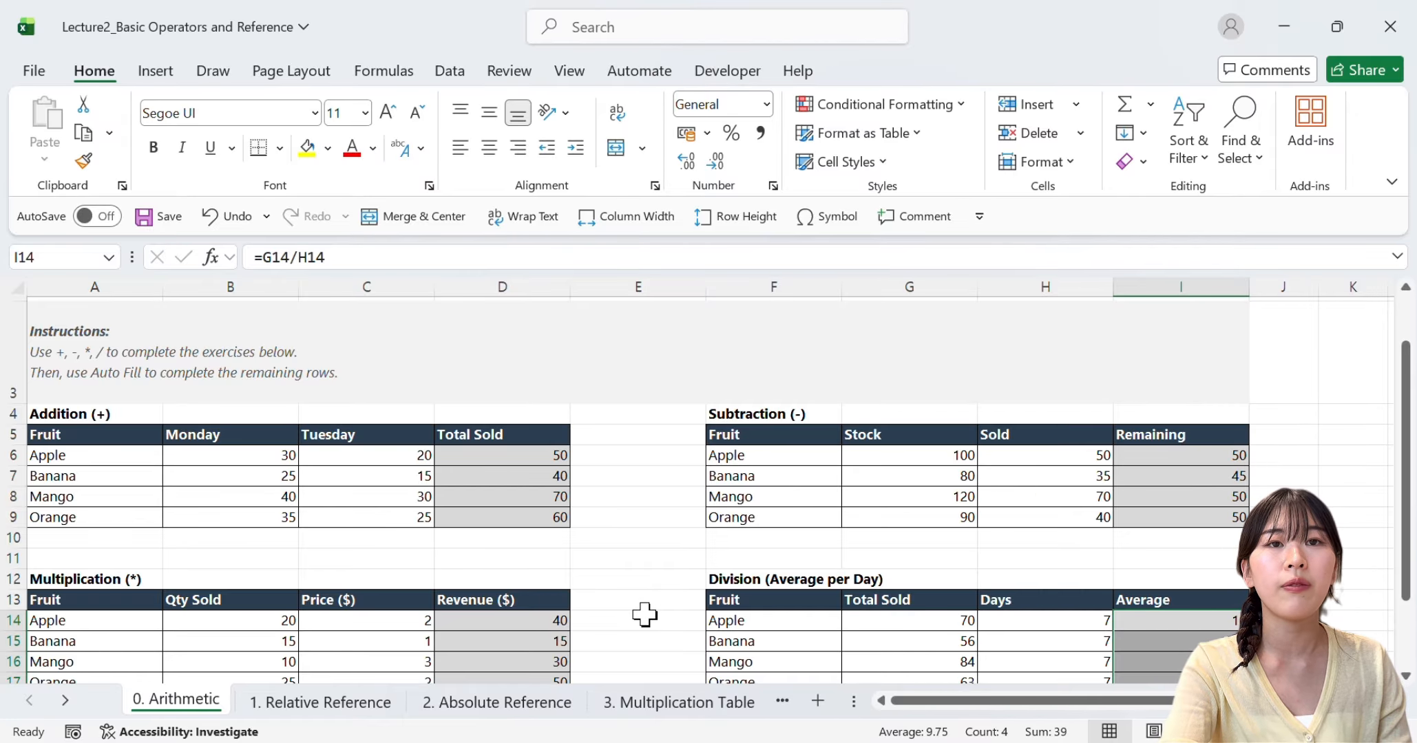
click(334, 705)
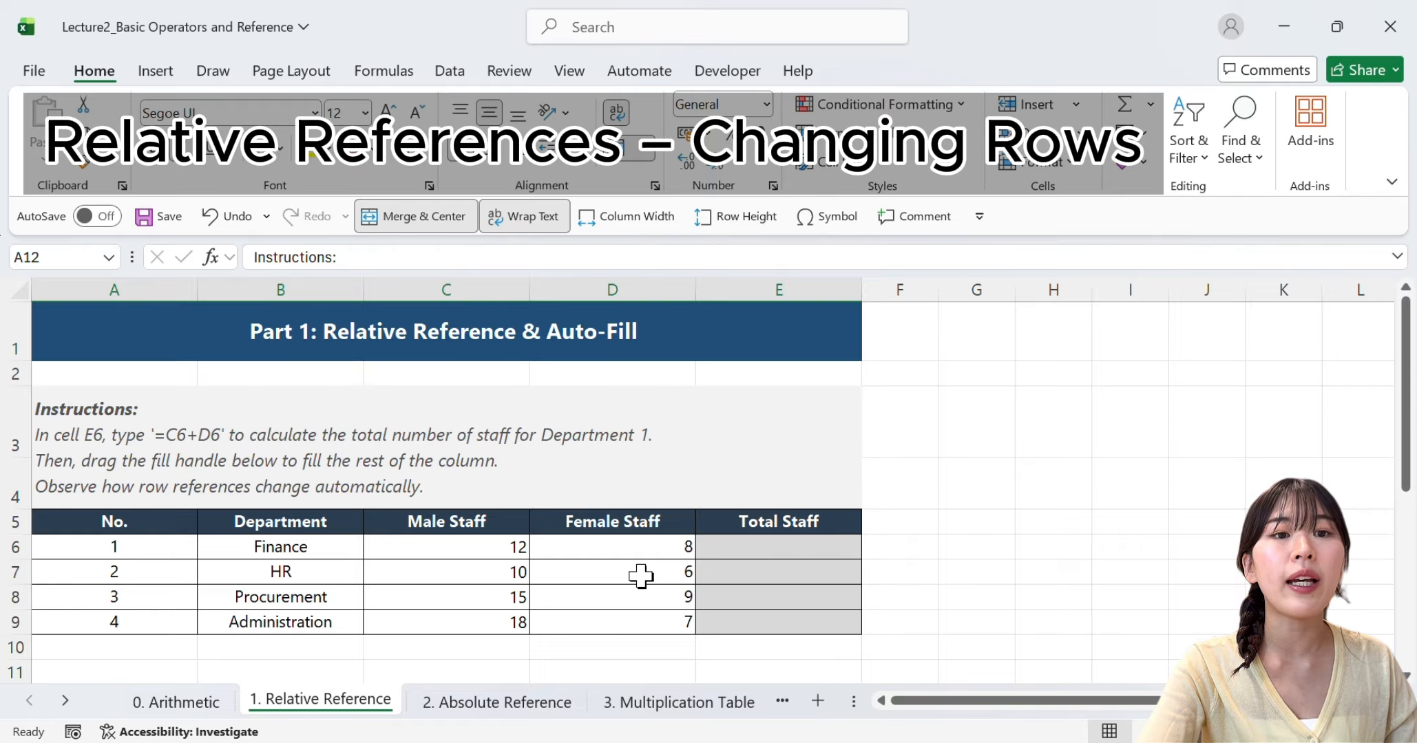
click(437, 544)
click(444, 526)
click(623, 528)
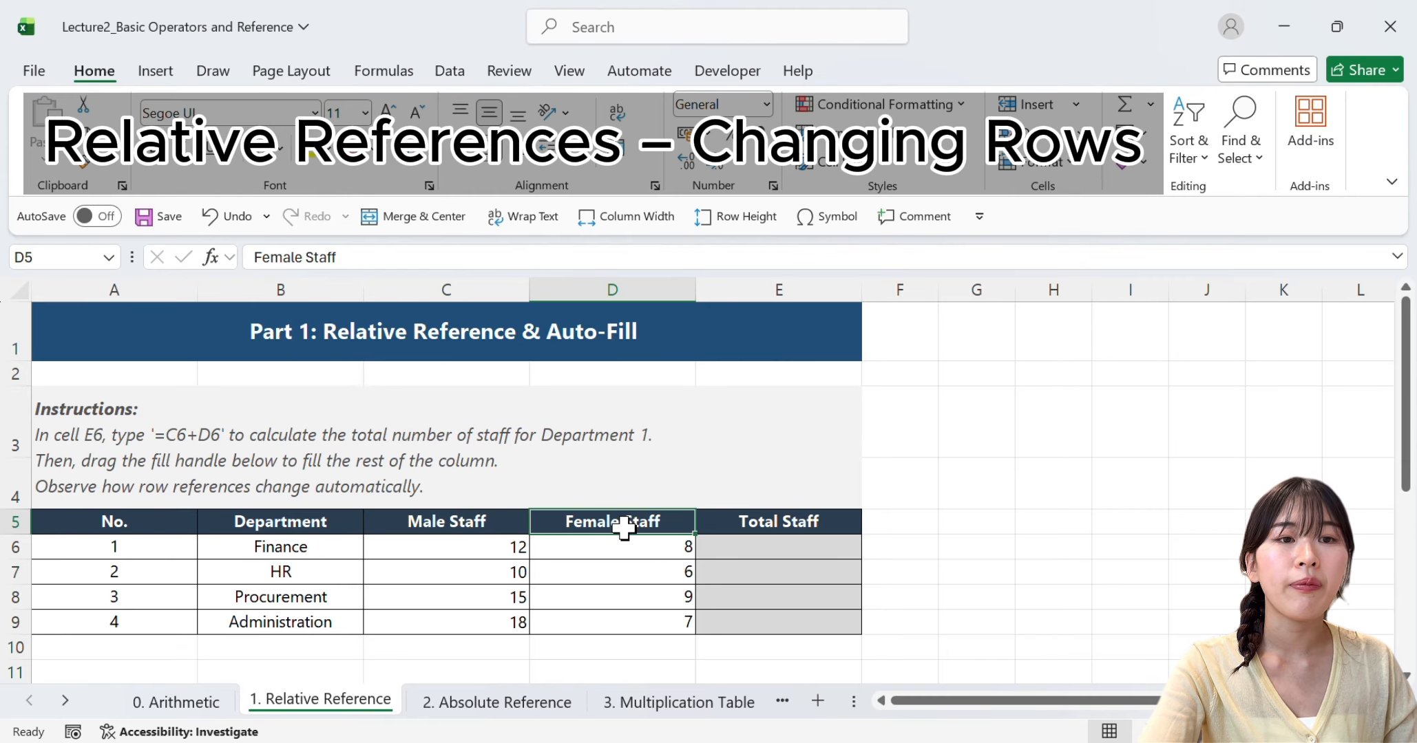
click(789, 551)
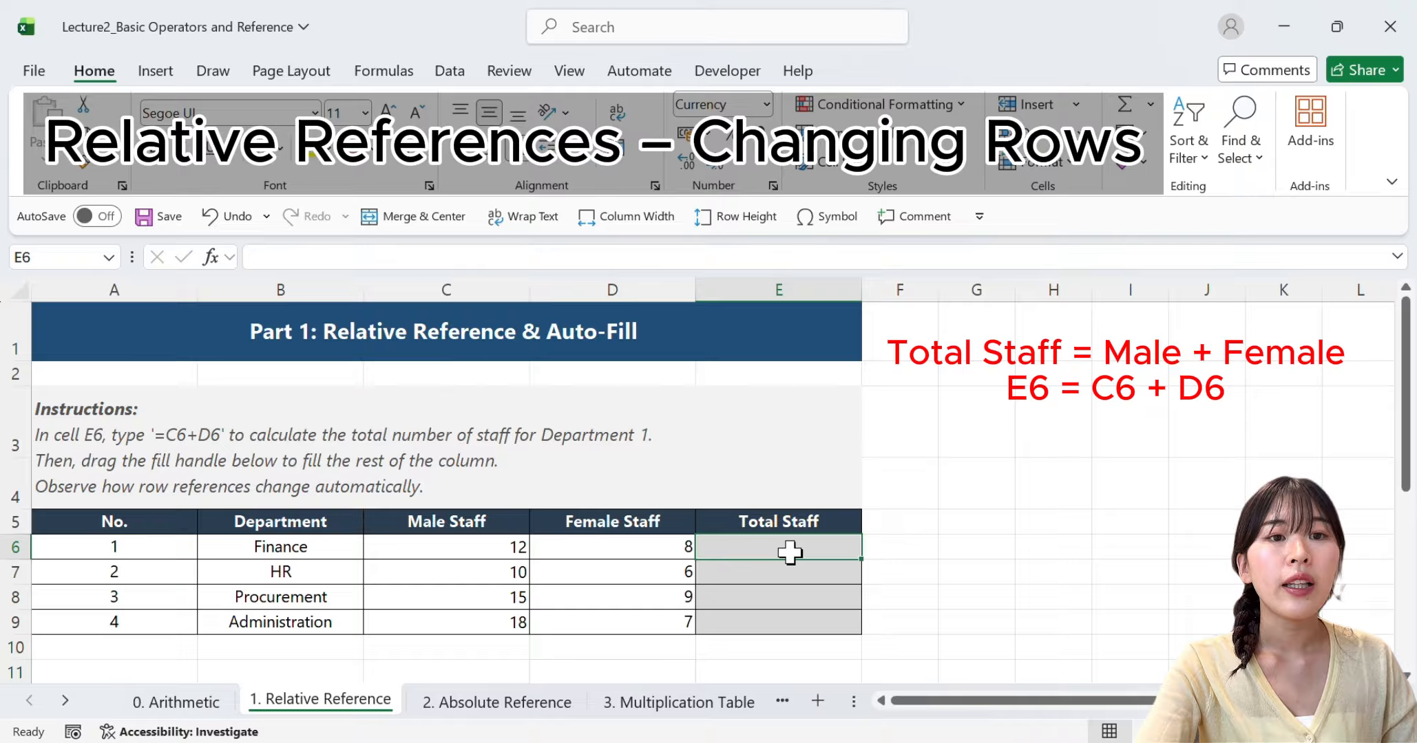
text(=)
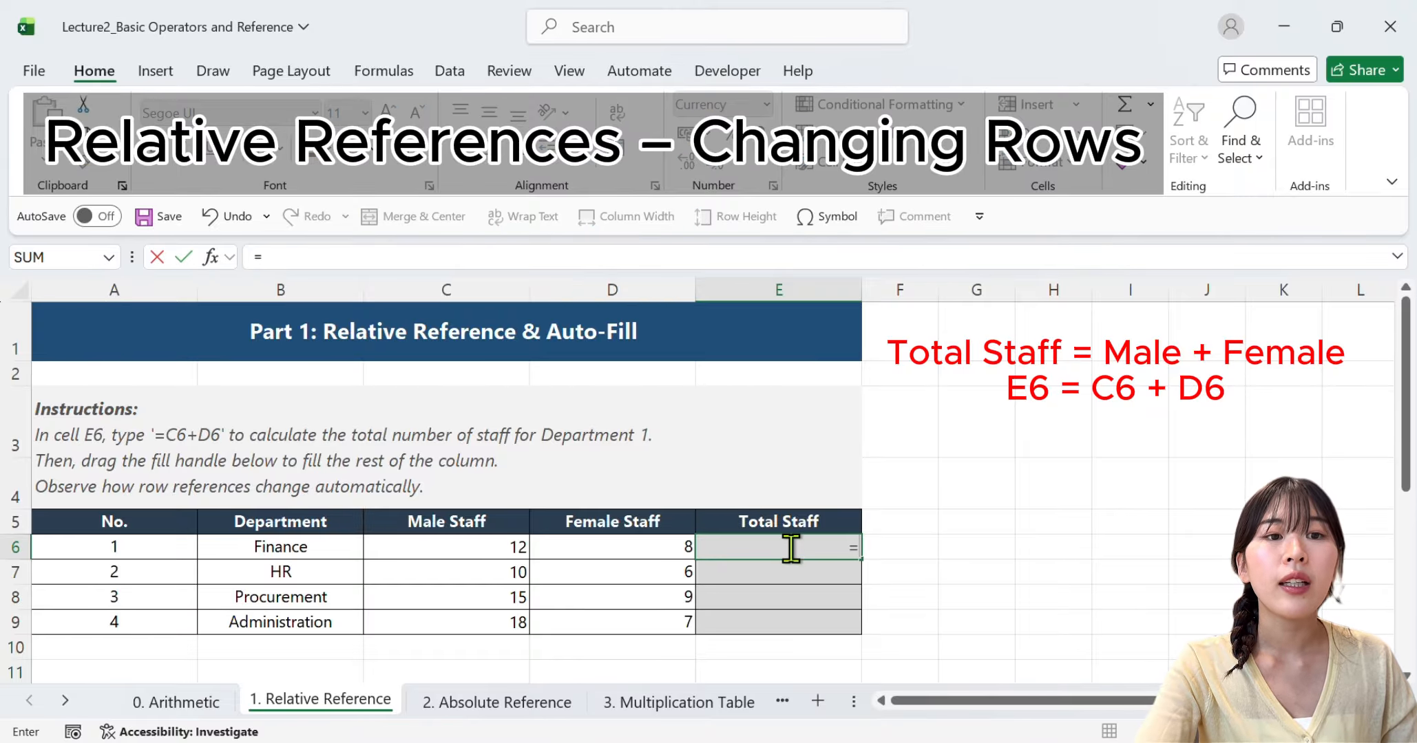
click(491, 546)
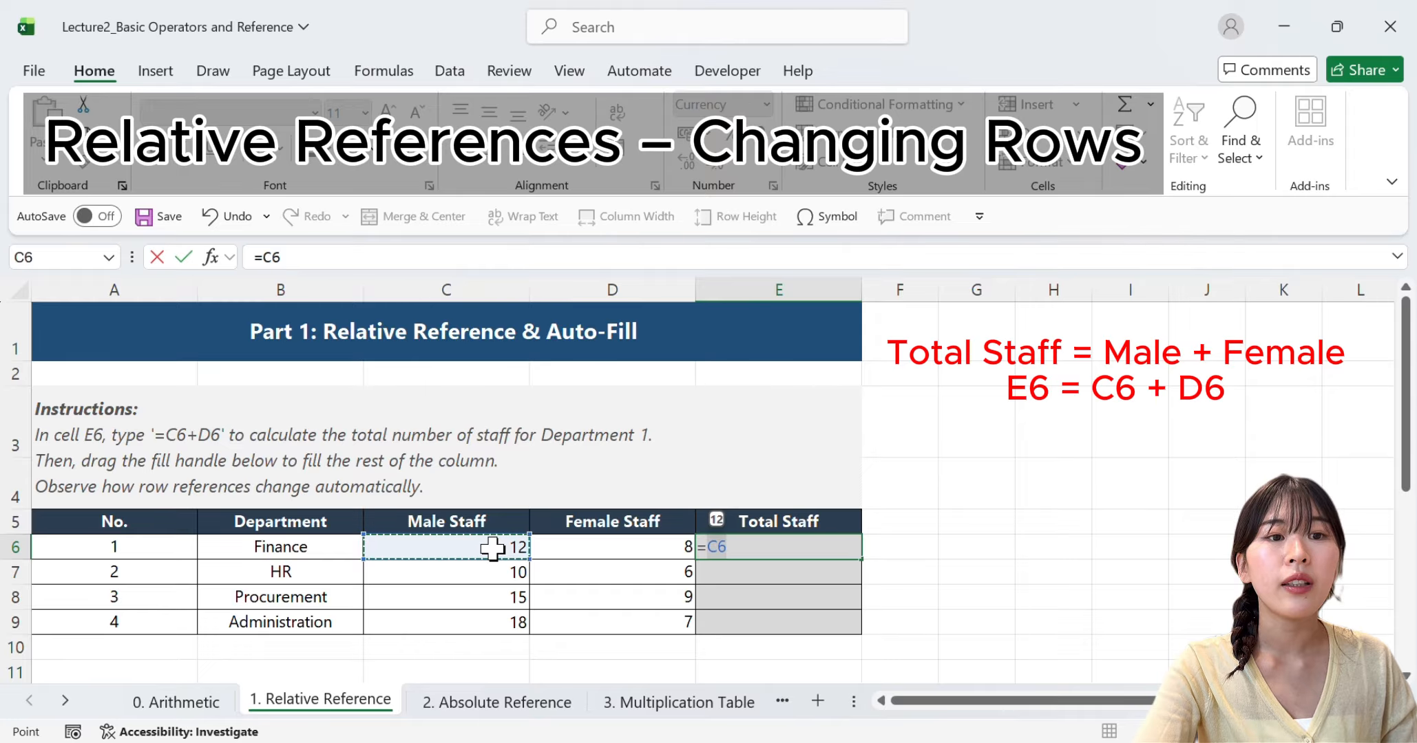
text(+)
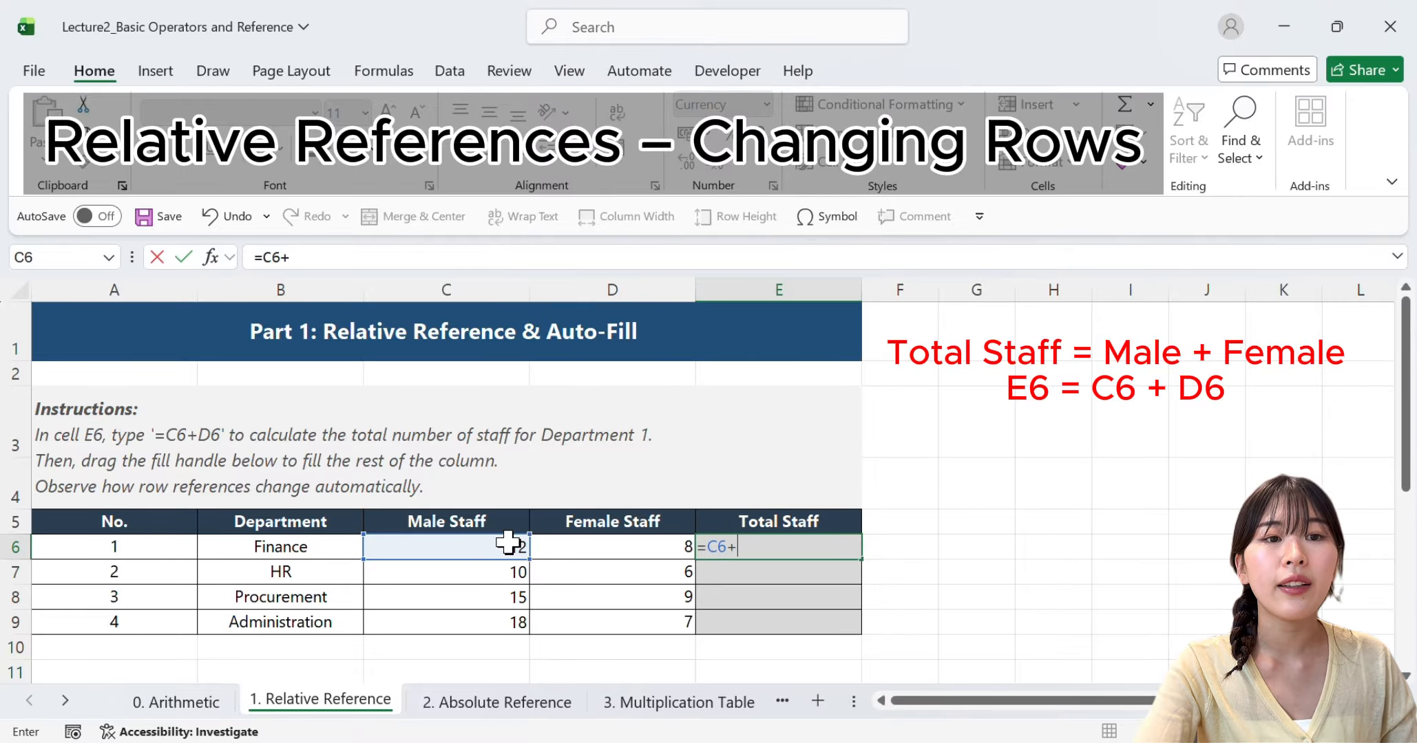
click(678, 546)
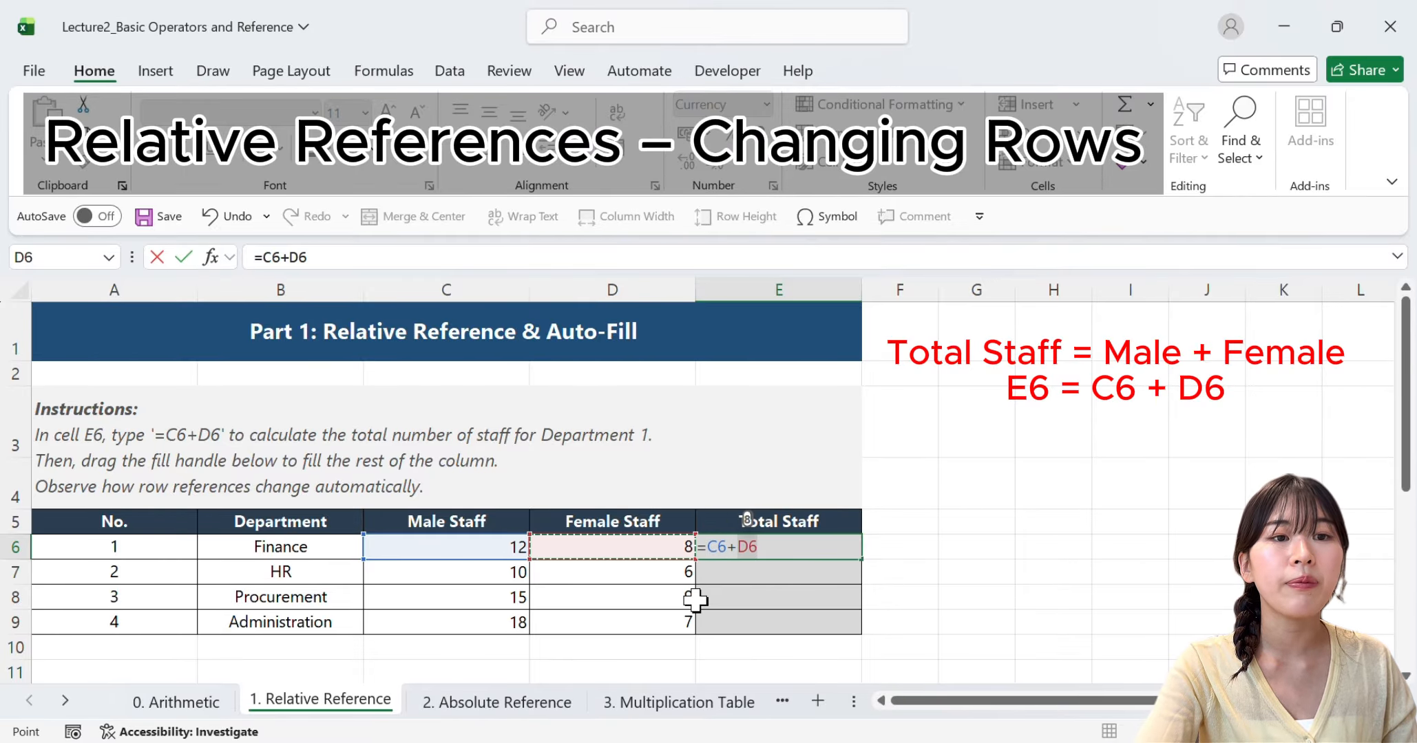
key(Return)
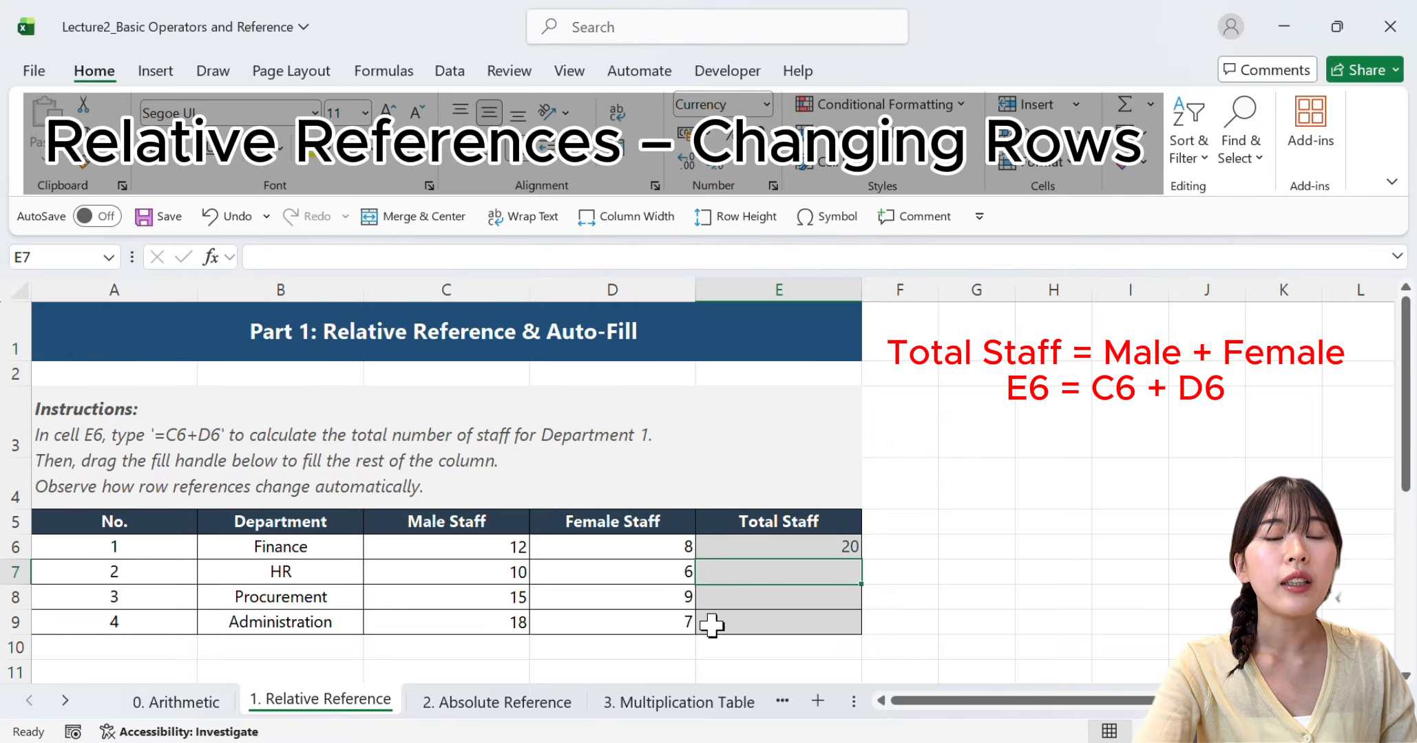
Auto-fill the Total Staff formula from E6 down to E9 for the remaining departments
click(816, 547)
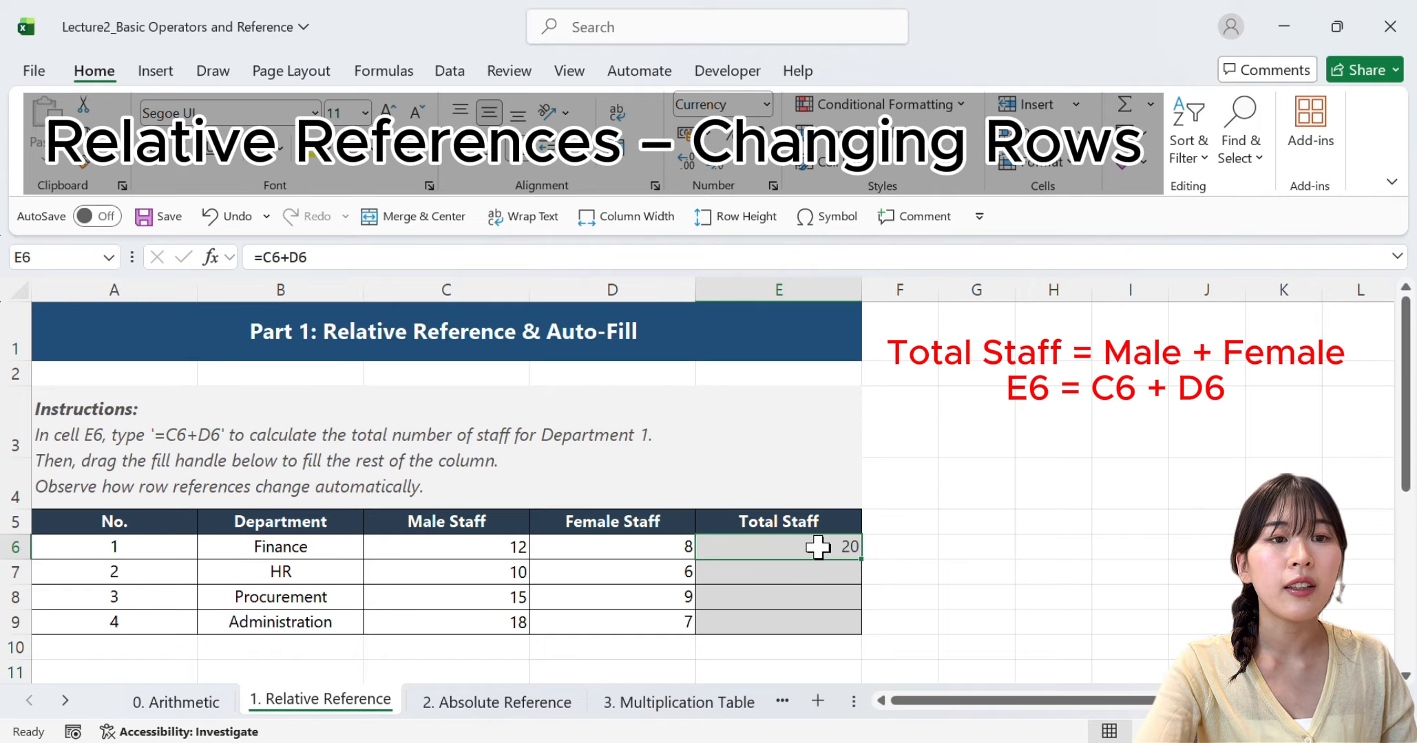
drag(860, 559, 866, 632)
click(922, 638)
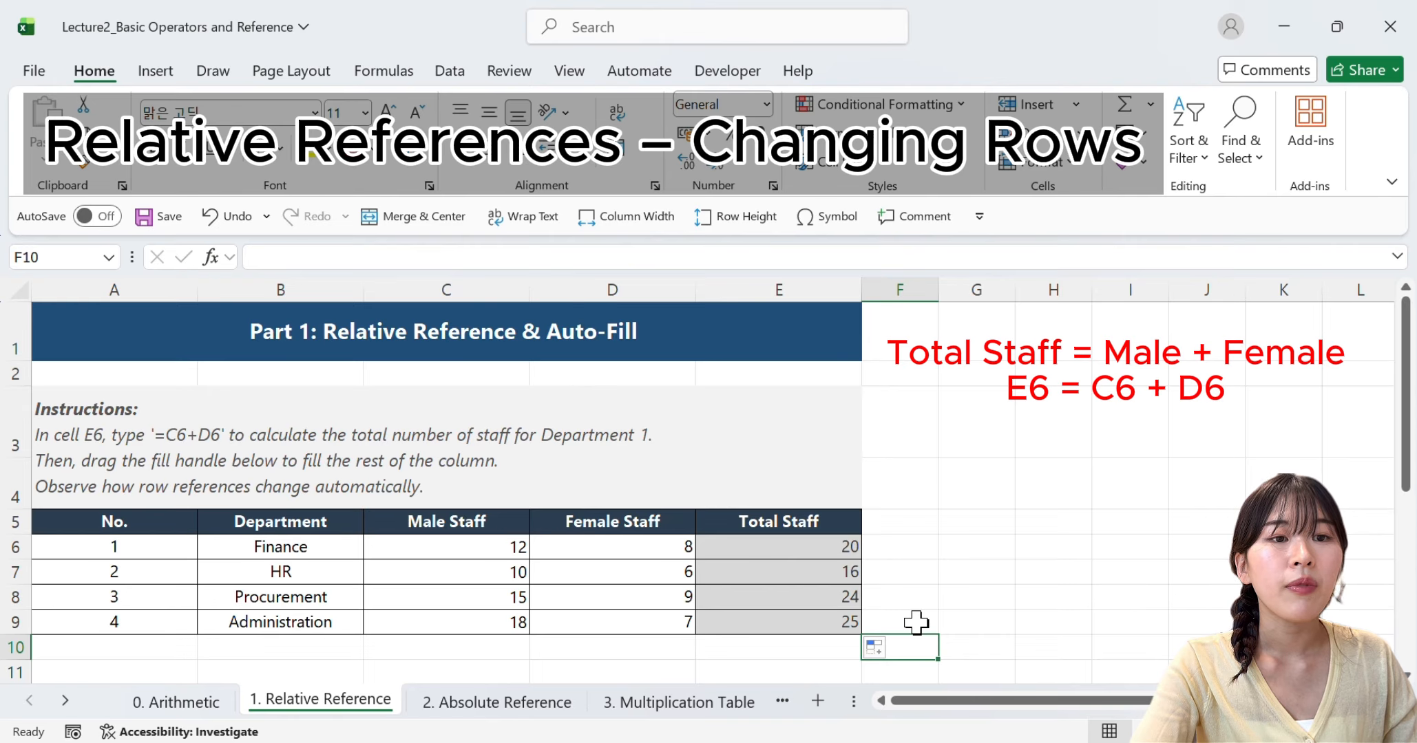
Inspect the Total Staff formulas in E6, E7 and E8 to compare their row references, leaving them unedited
click(784, 546)
double_click(784, 546)
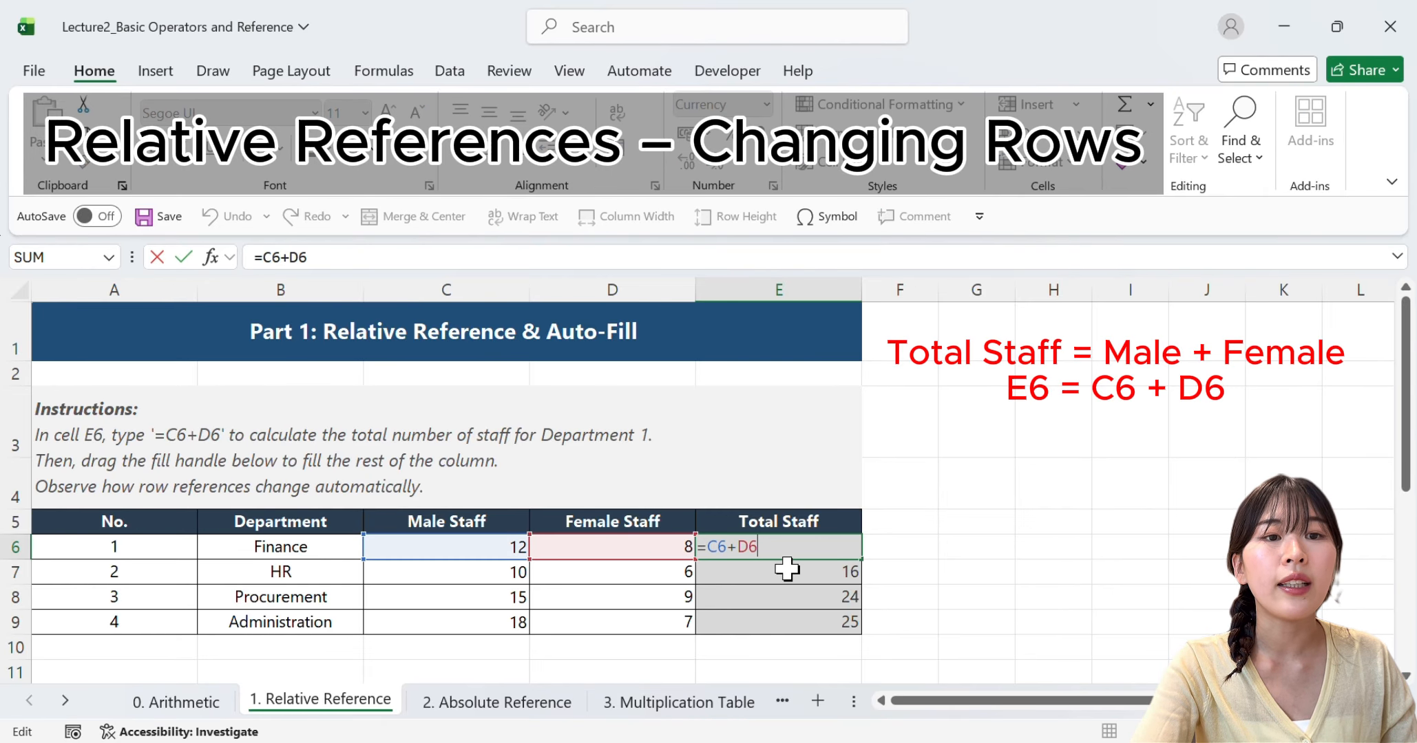
key(Return)
double_click(786, 570)
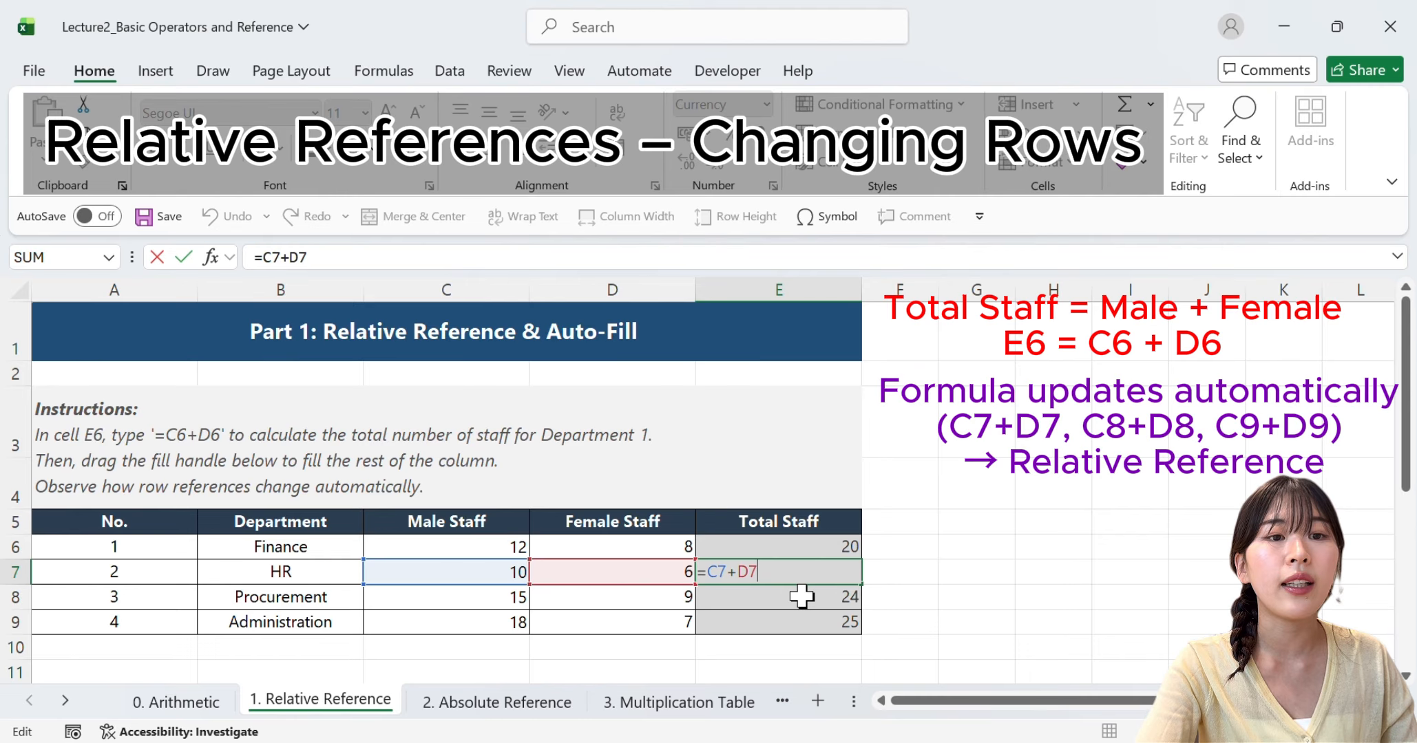
key(Return)
double_click(802, 601)
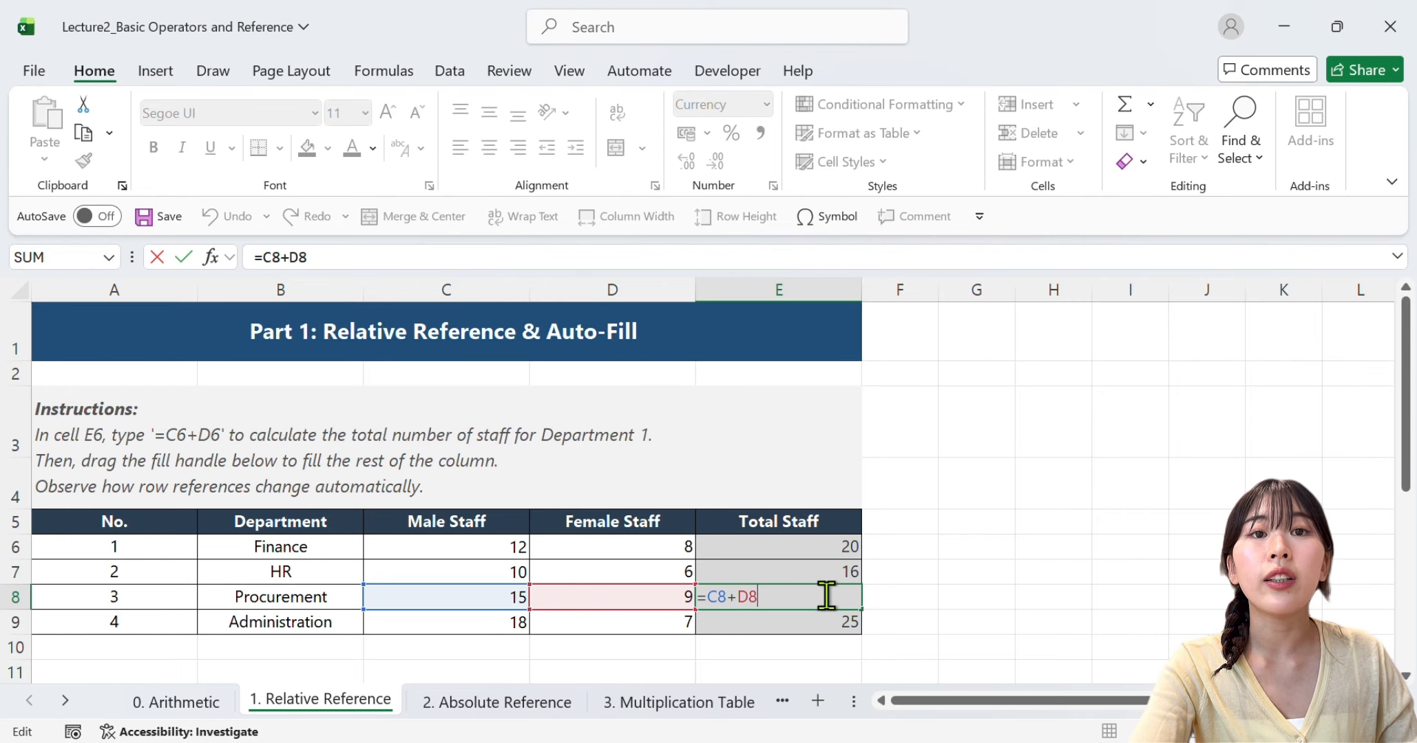
key(ctrl+Return)
key(Return)
Calculate Finance's Total Staff in B18 of the horizontal table with =B16+B17 and auto-fill the formula across to E18
scroll(514, 510, down, 3)
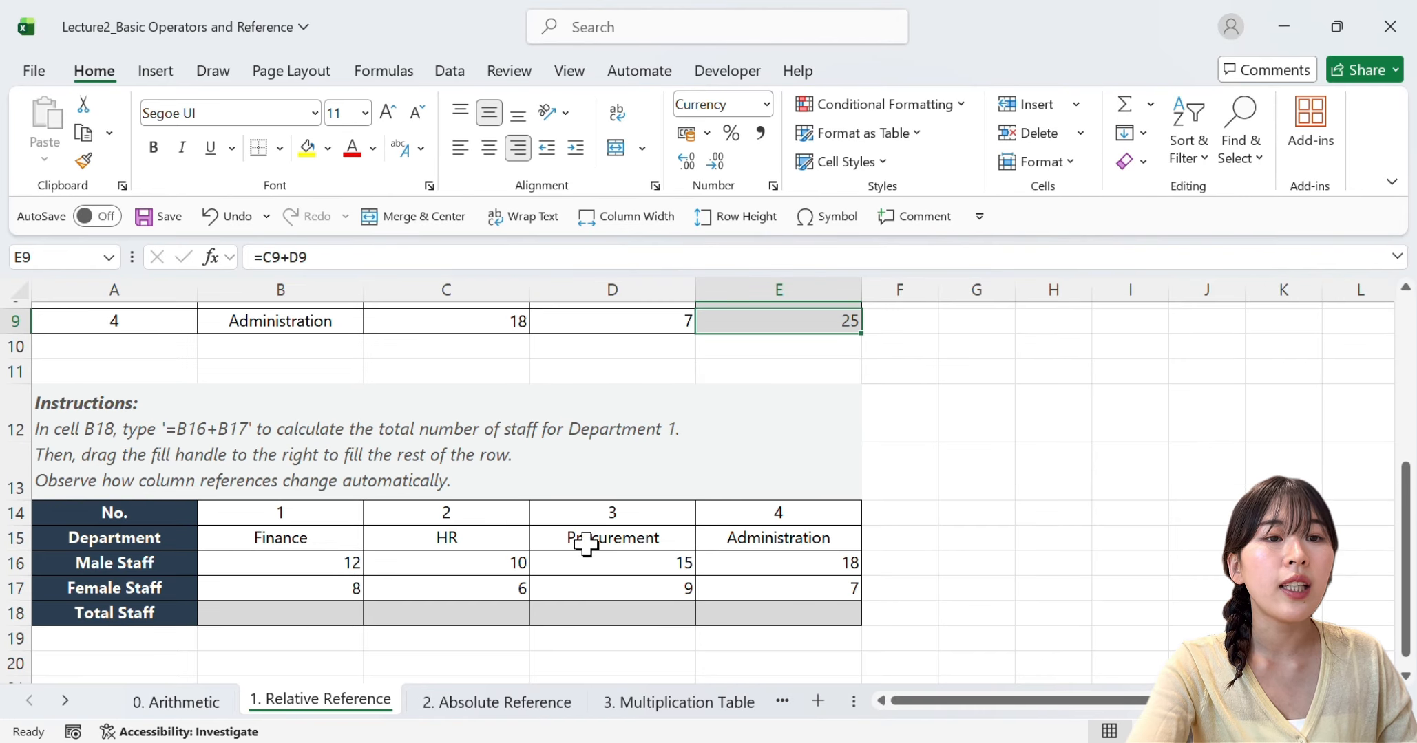
click(278, 613)
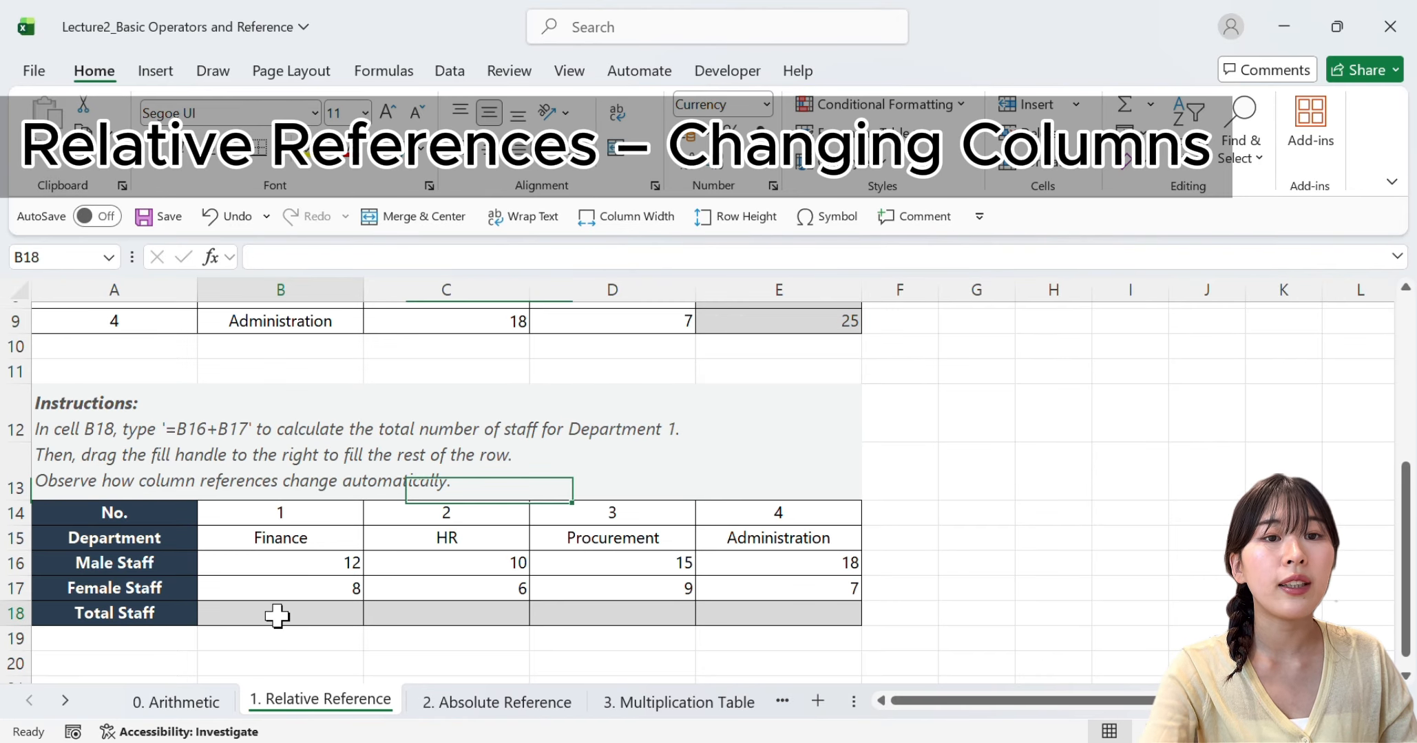
text(=)
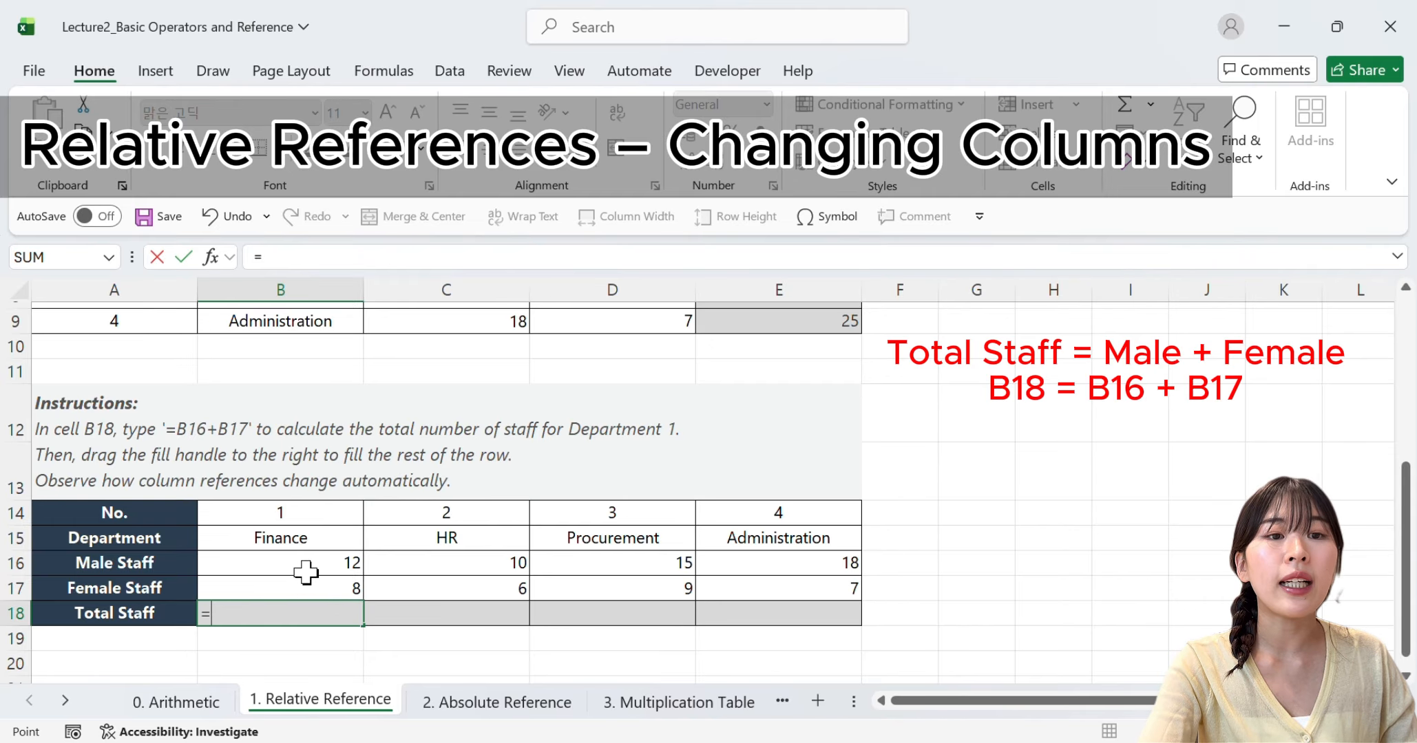
click(306, 570)
text(+)
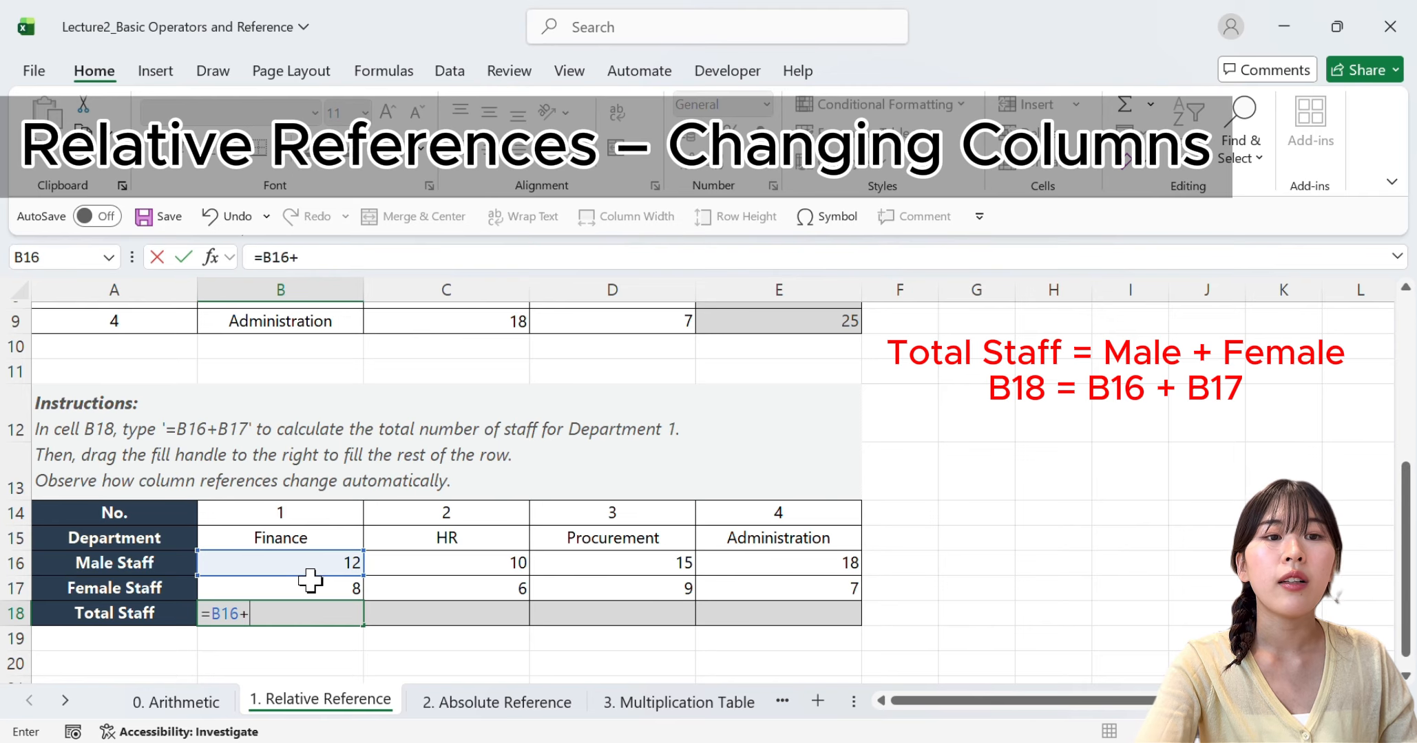
click(306, 589)
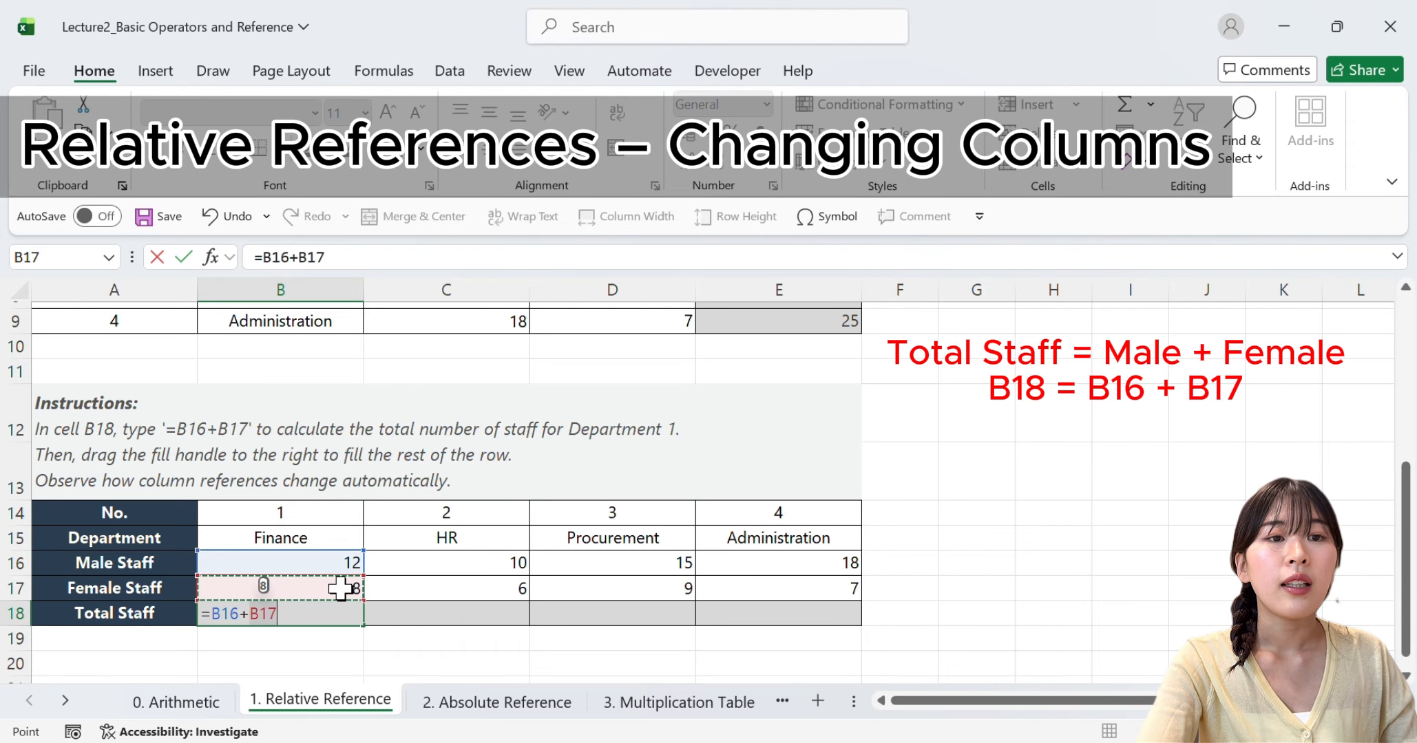
key(Return)
drag(363, 624, 800, 633)
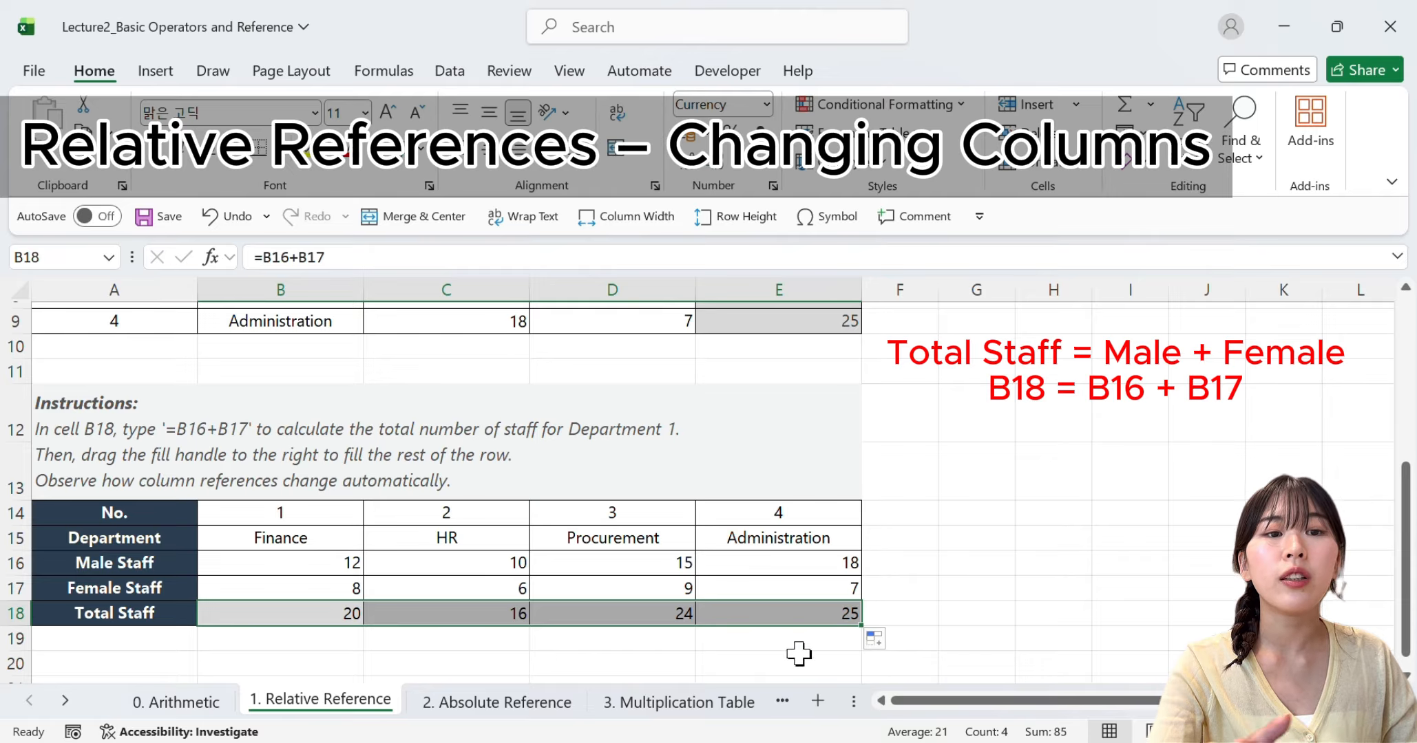
click(798, 662)
Inspect the Total Staff formulas in B18, C18 and D18 to compare their column references, leaving them unedited
click(234, 611)
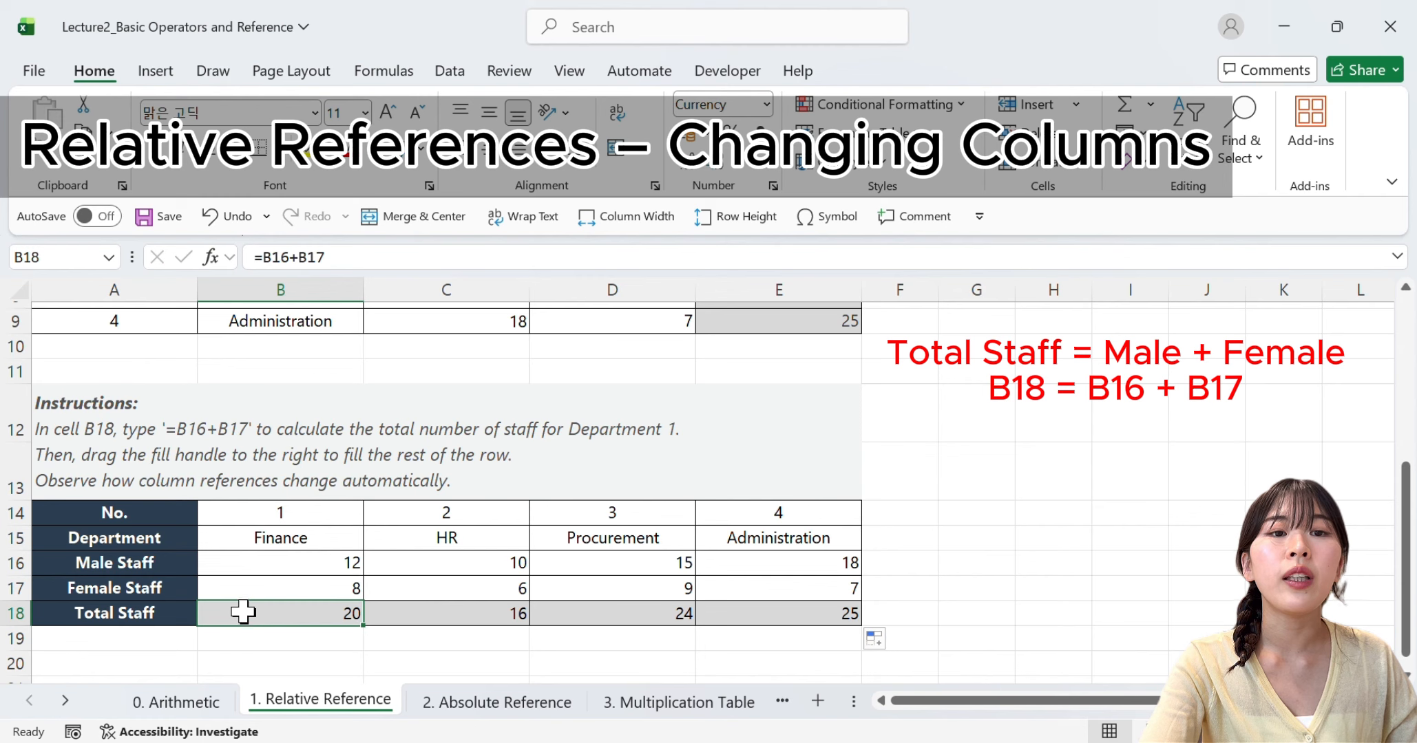
double_click(243, 612)
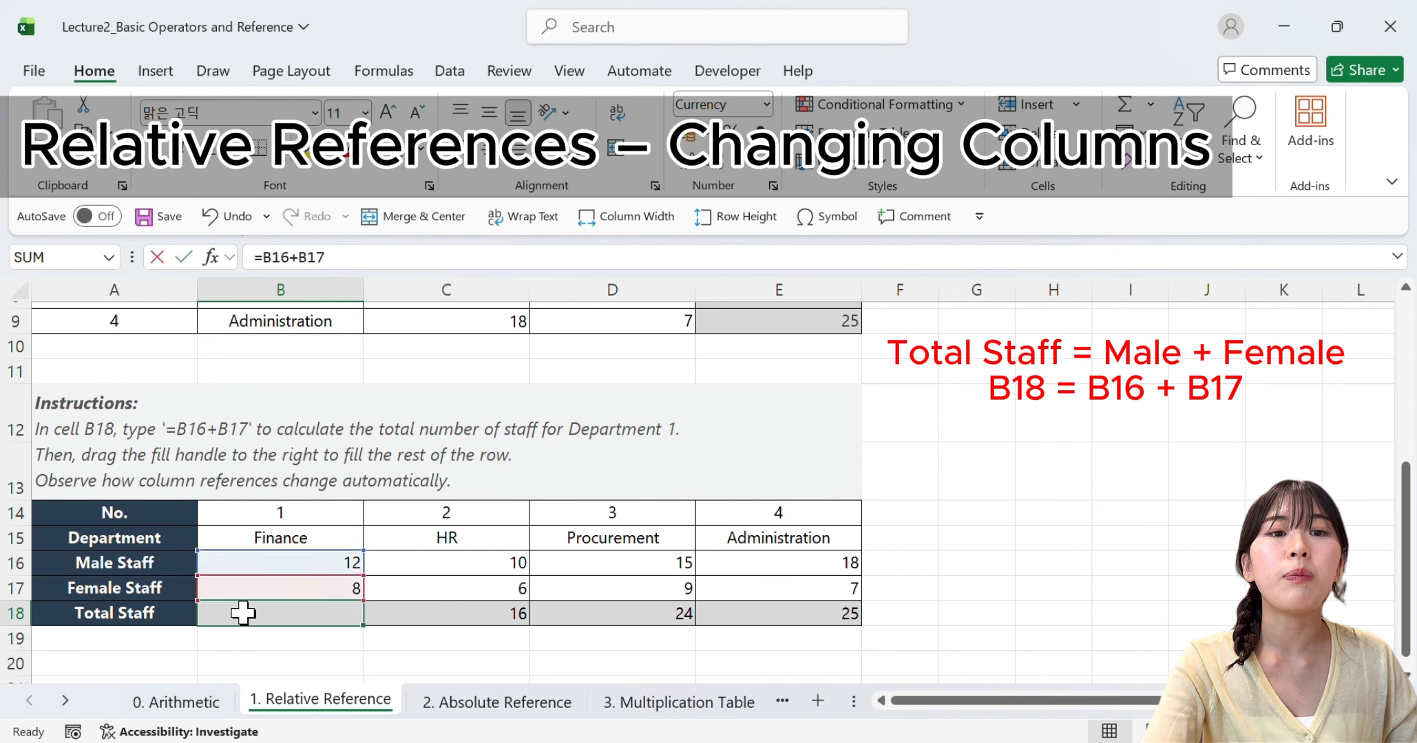
click(470, 620)
double_click(470, 620)
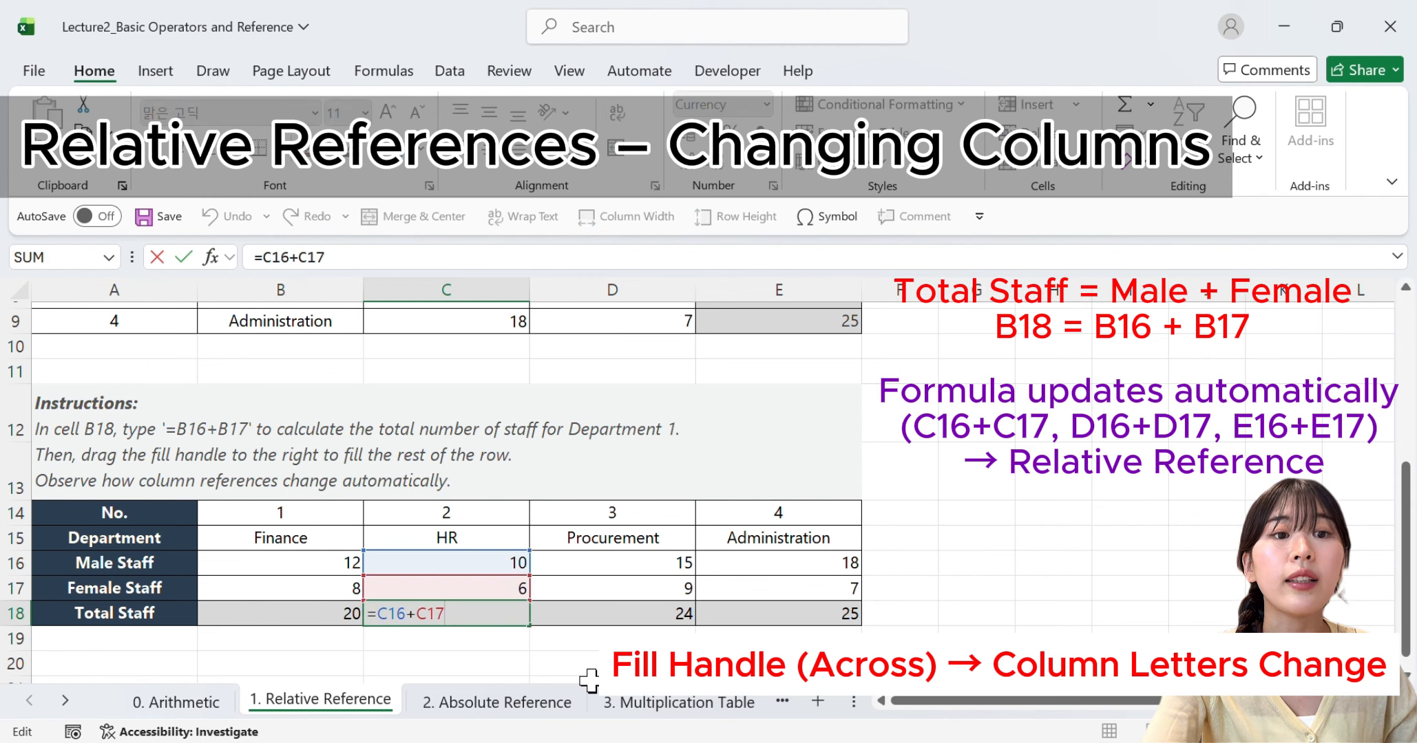
click(620, 619)
double_click(619, 620)
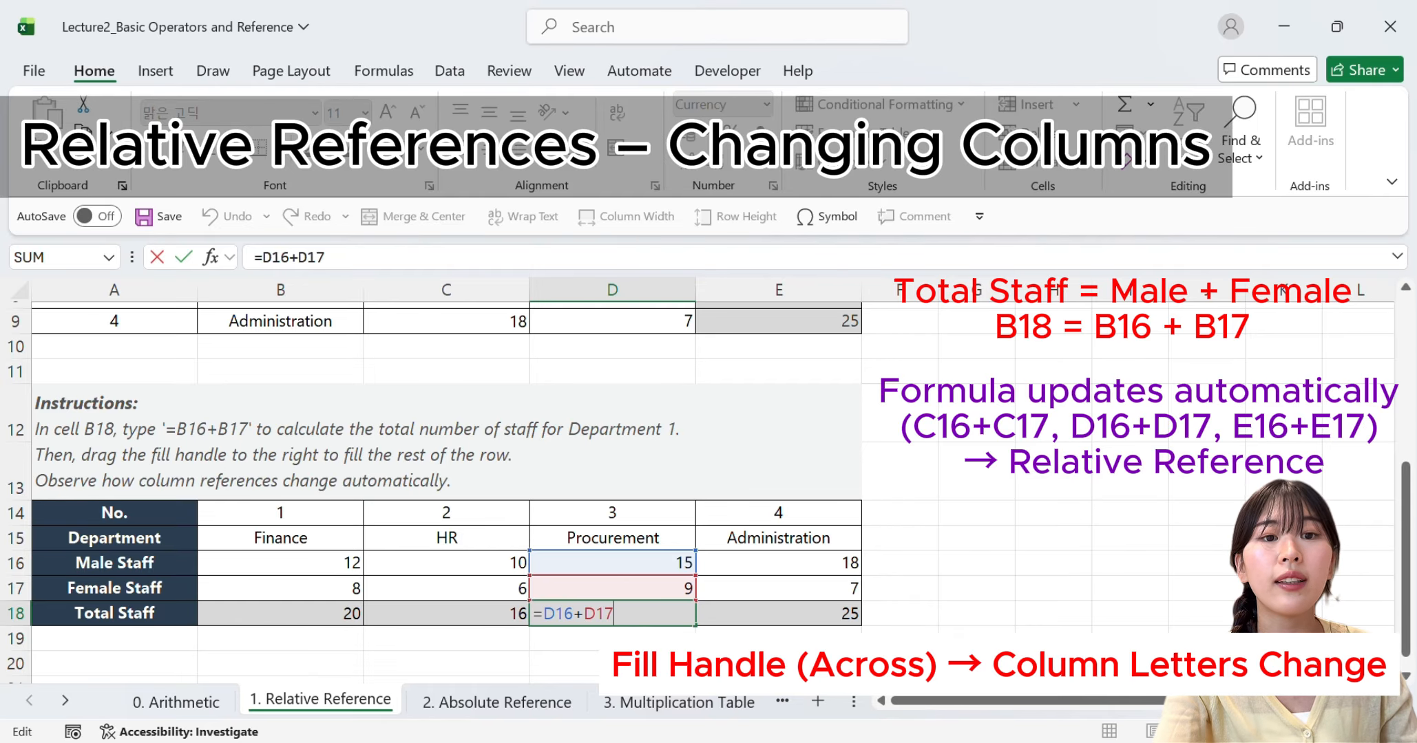
key(Return)
Open the 2. Absolute Reference sheet and examine the Amount (UGX) column and the exchange rate in B3
click(538, 705)
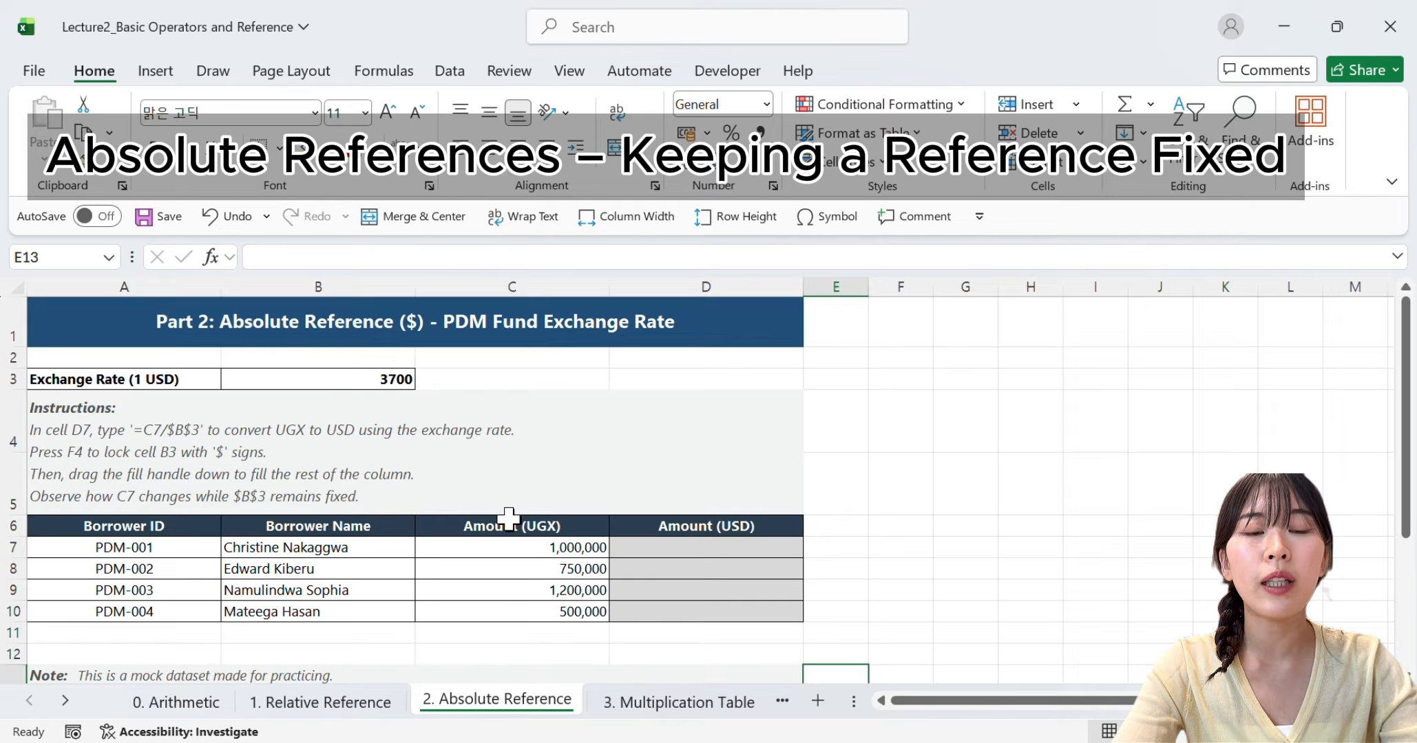
drag(509, 524, 513, 612)
click(585, 637)
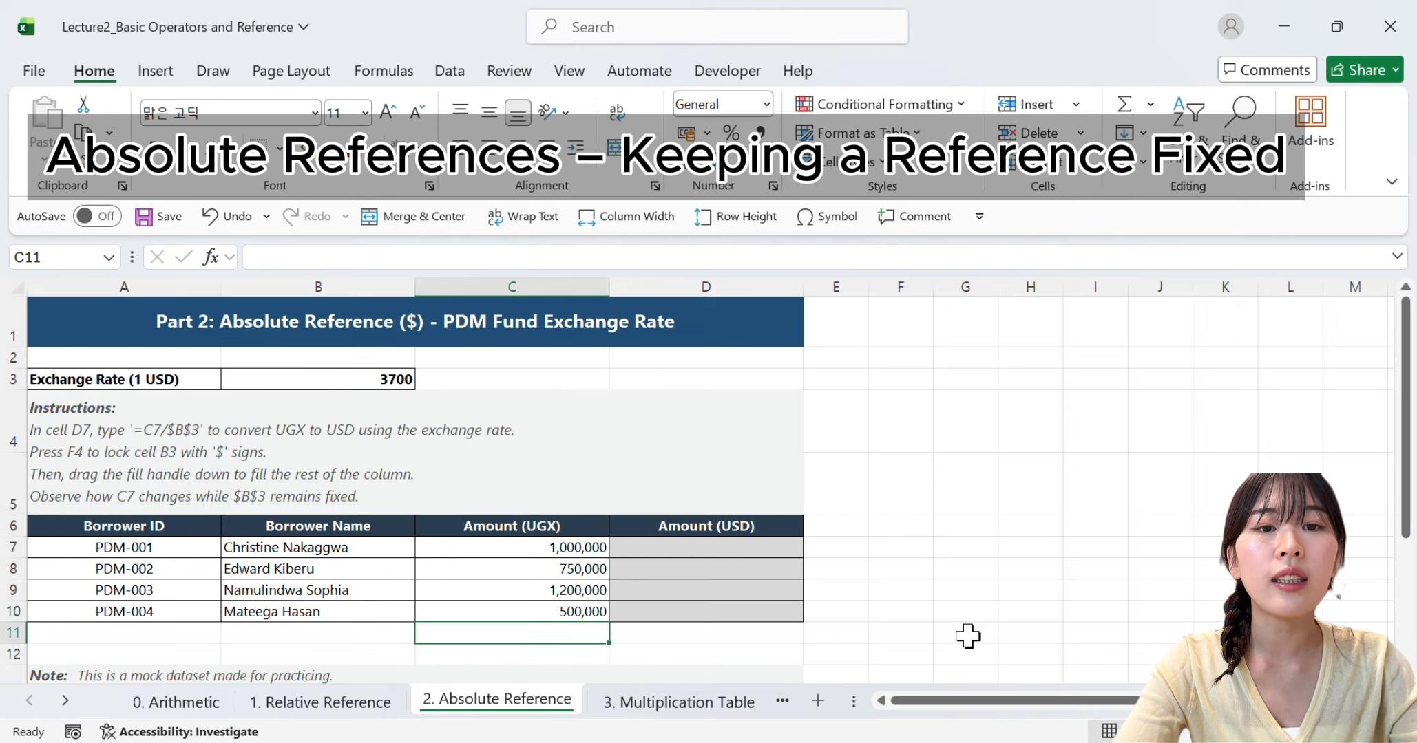
click(290, 383)
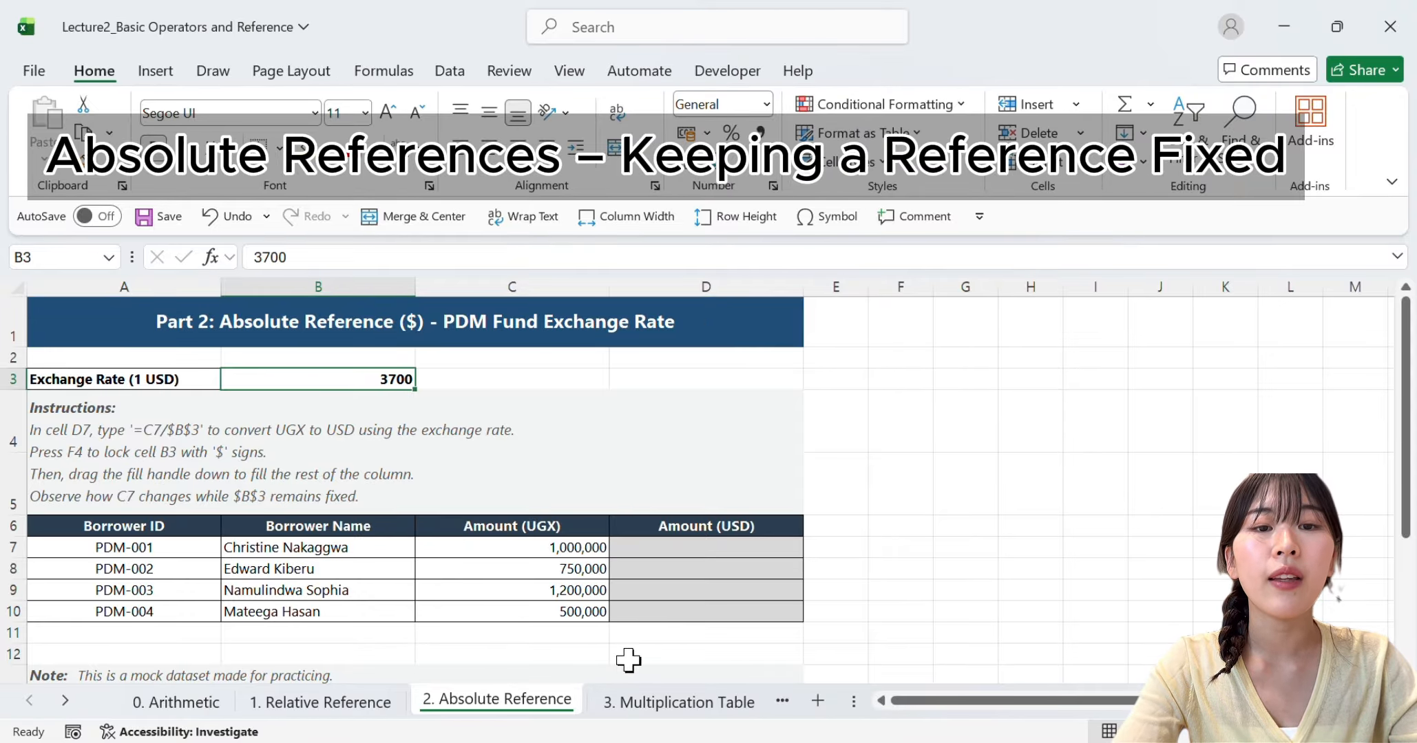
Calculate the first borrower's Amount (USD) in D7 with the formula =C7/B3
click(687, 548)
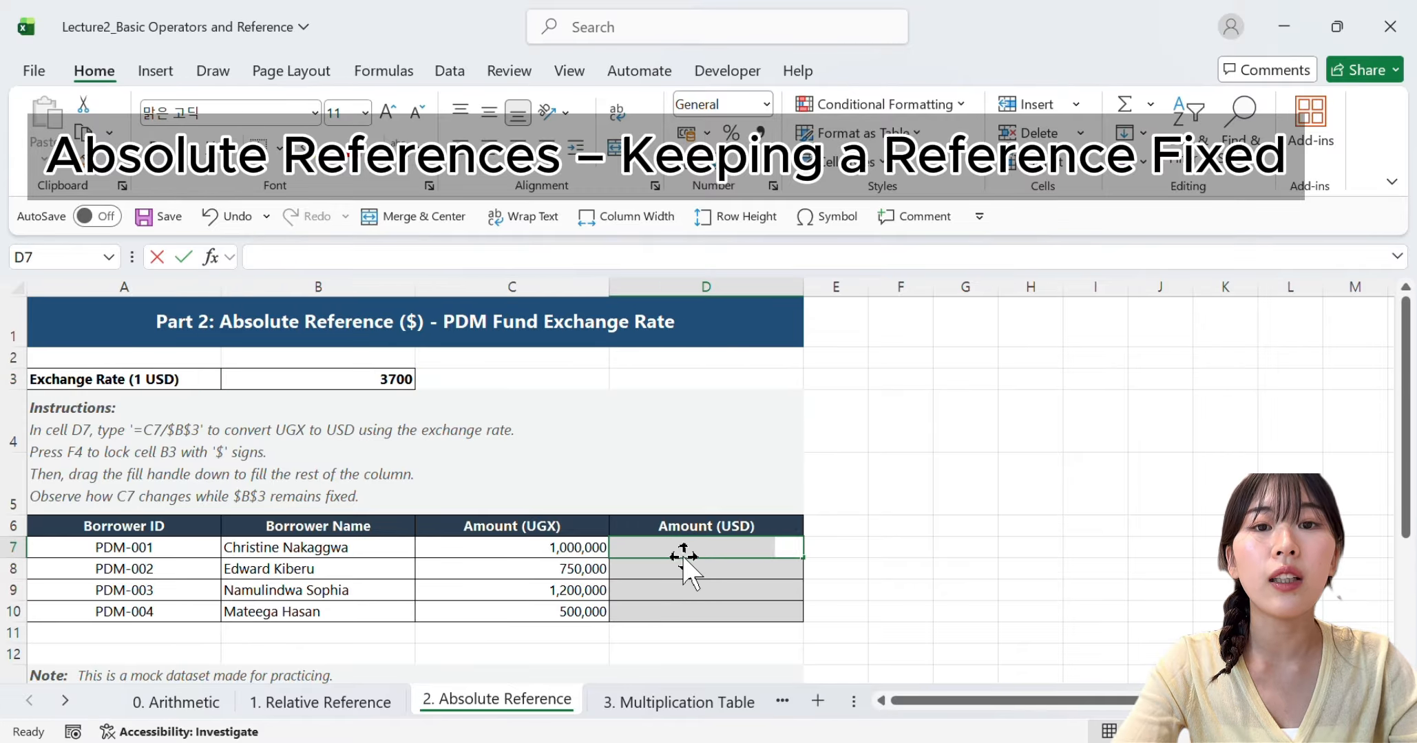
text(=)
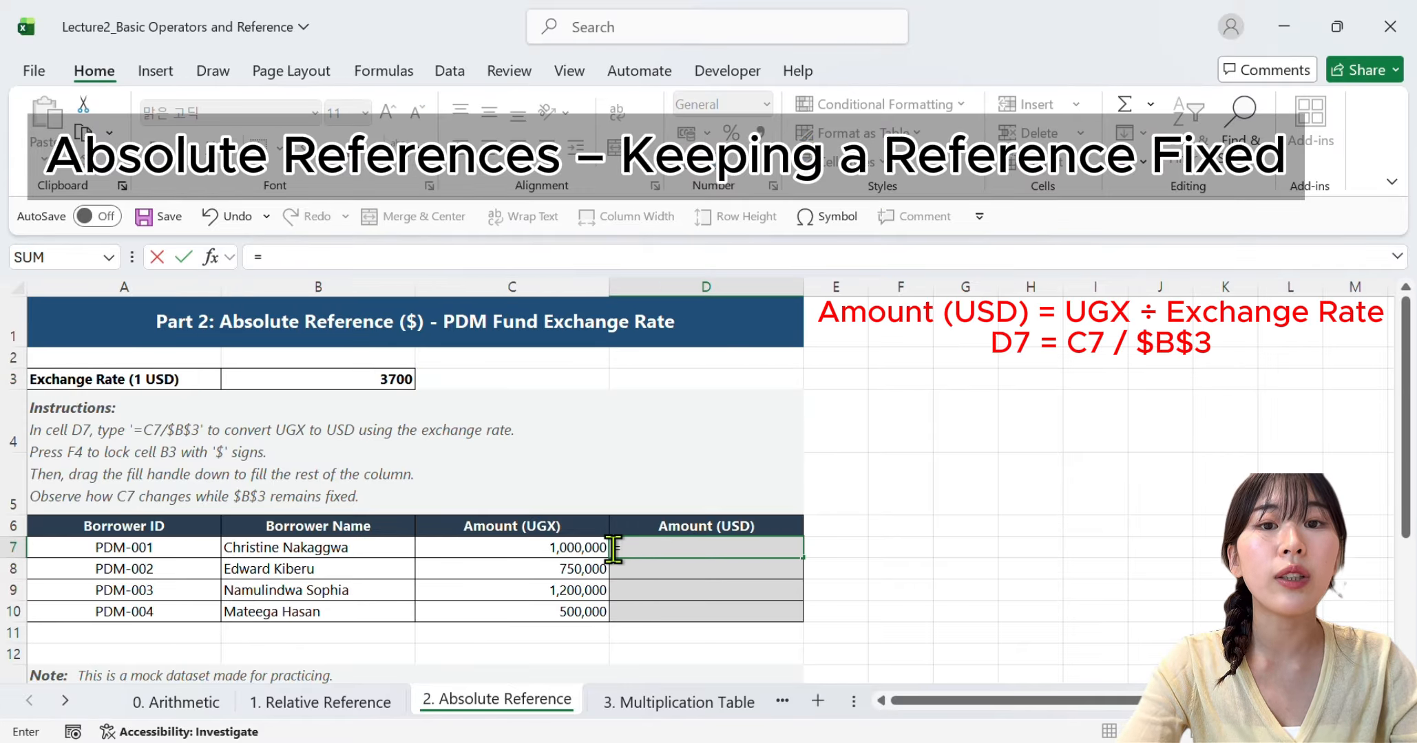
click(575, 547)
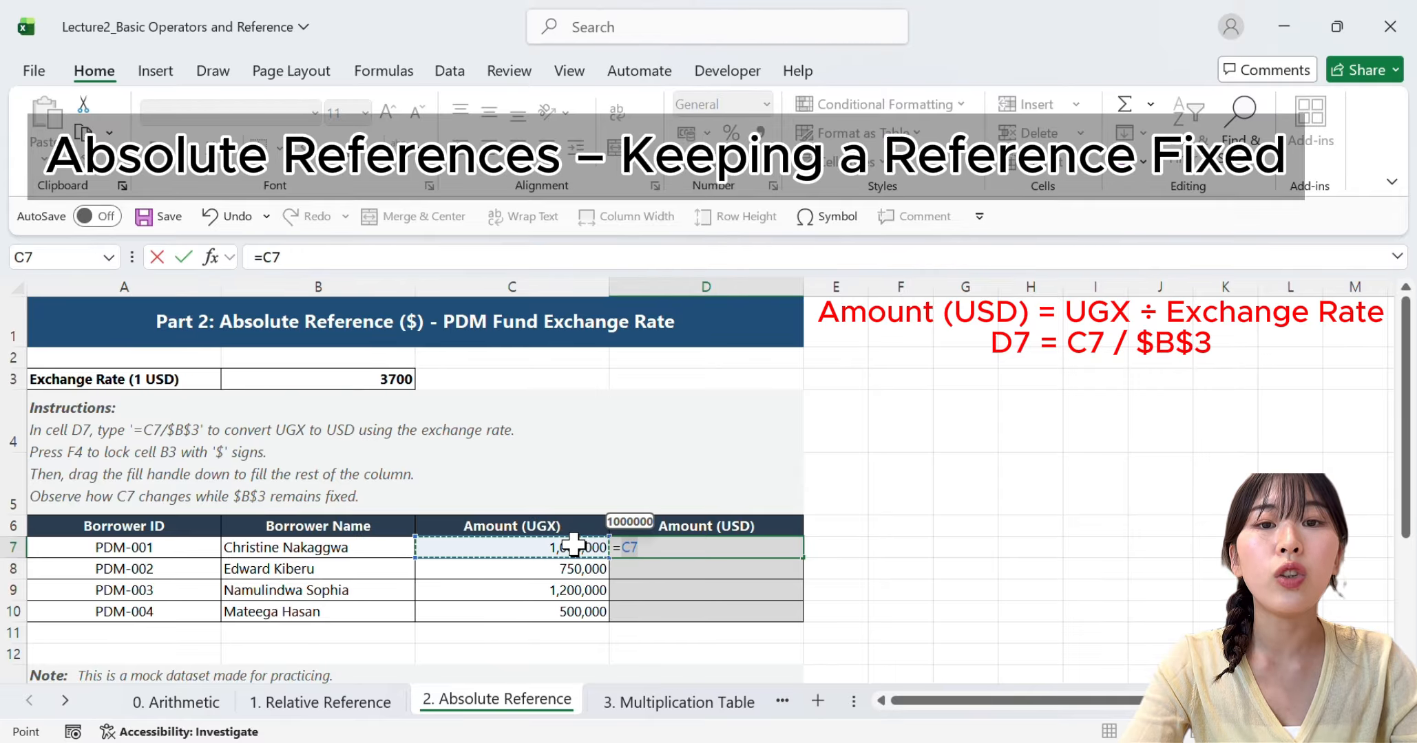
text(/)
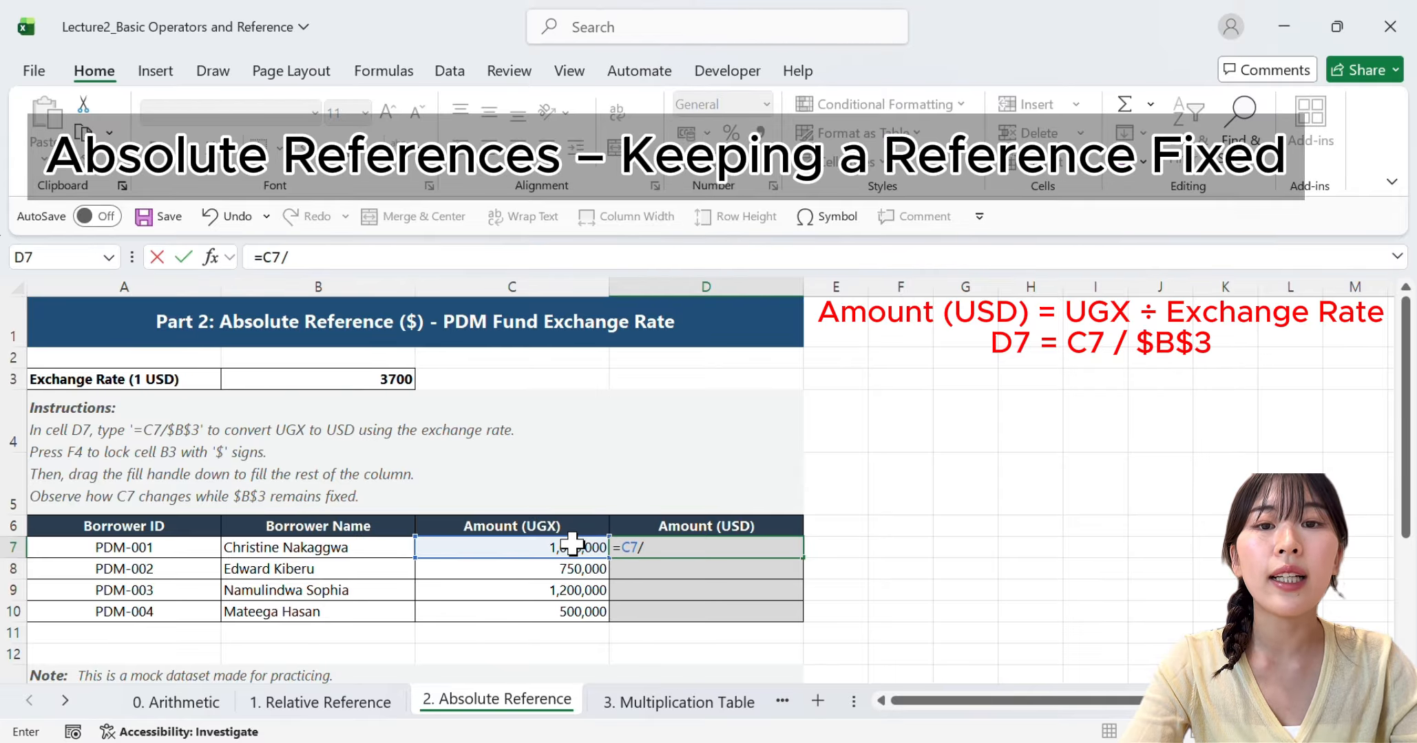
click(339, 375)
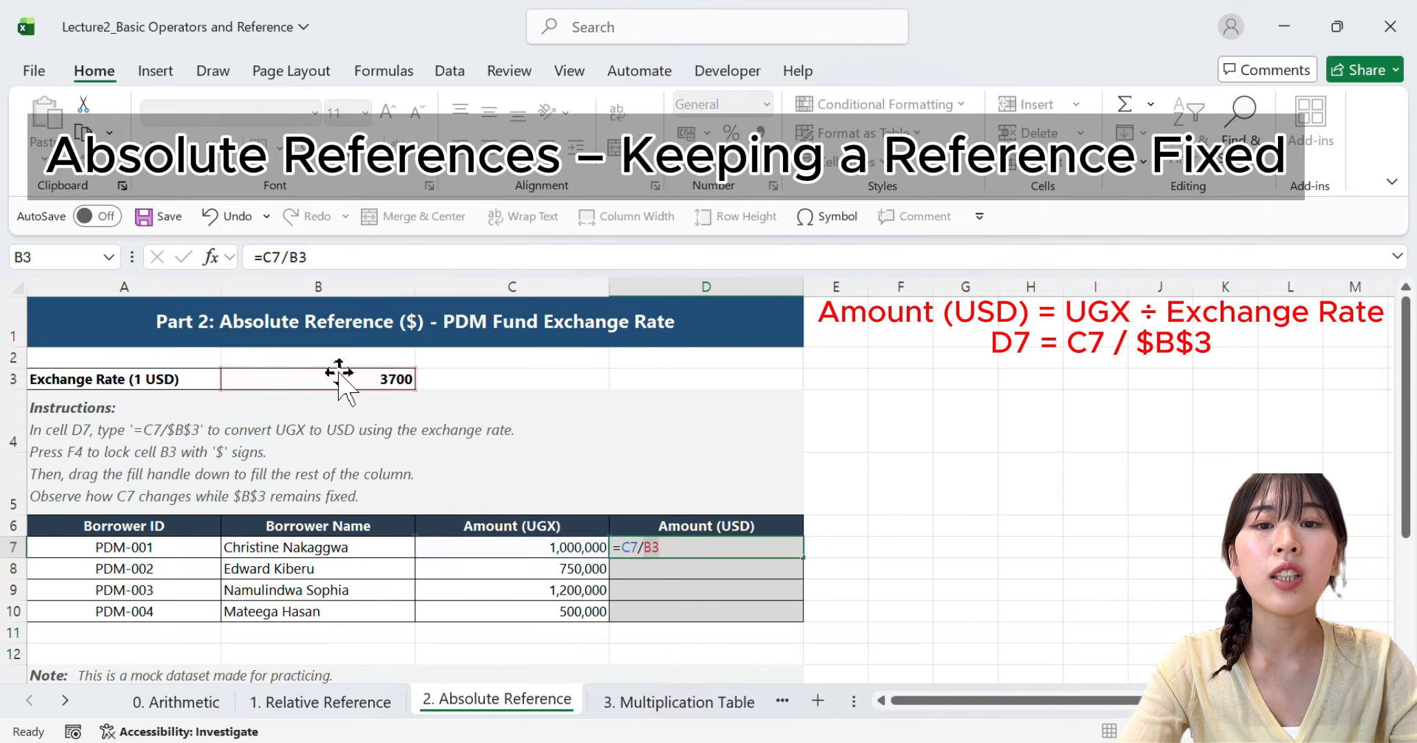
key(Return)
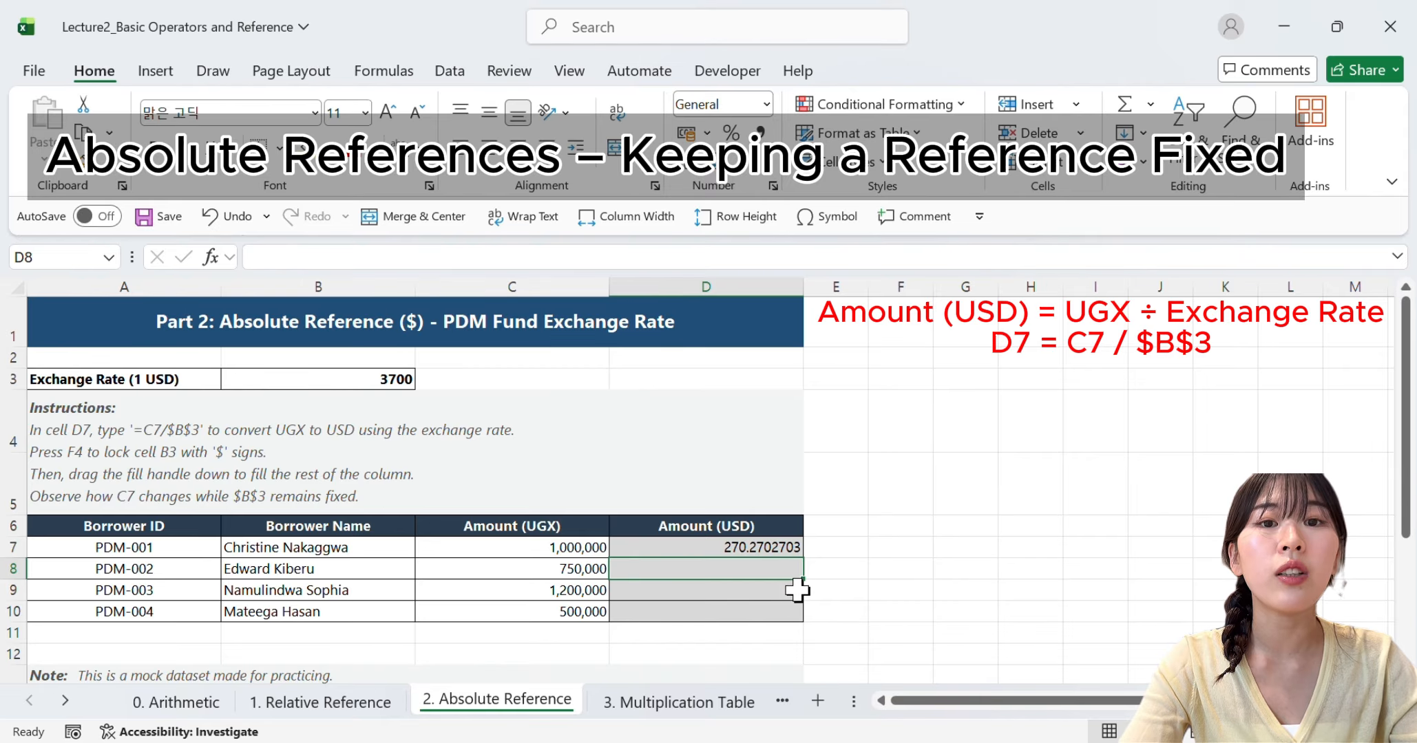
Try auto-filling the relative-reference formula from D7 down to D10
click(766, 547)
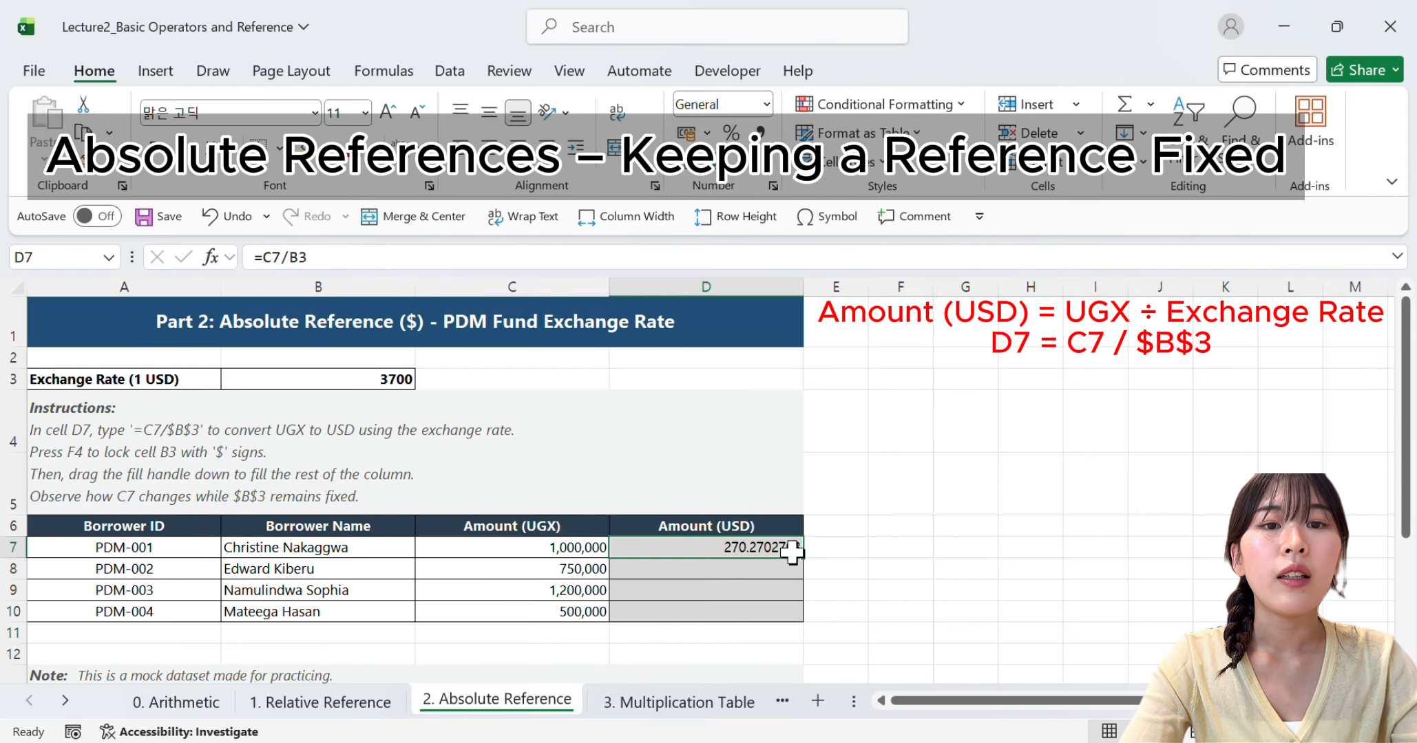
drag(802, 556, 795, 621)
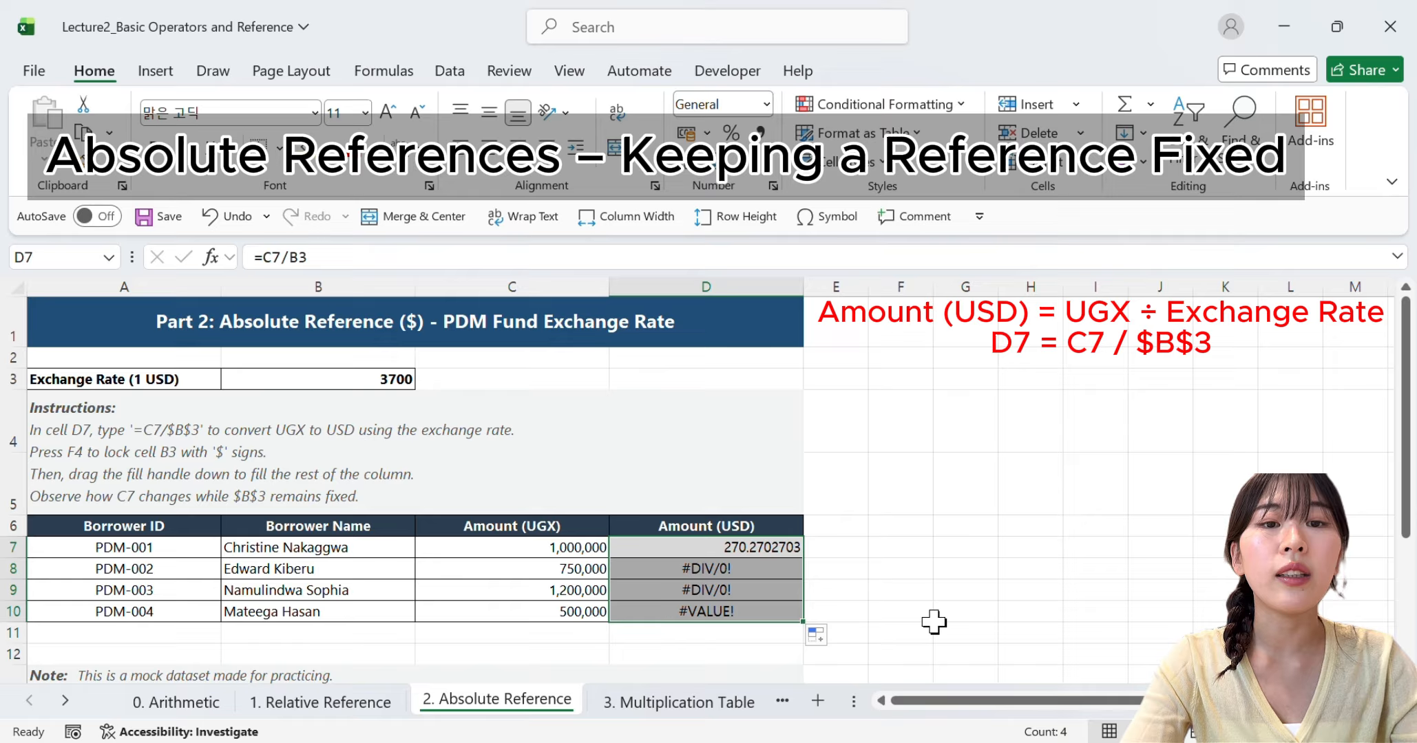
click(934, 618)
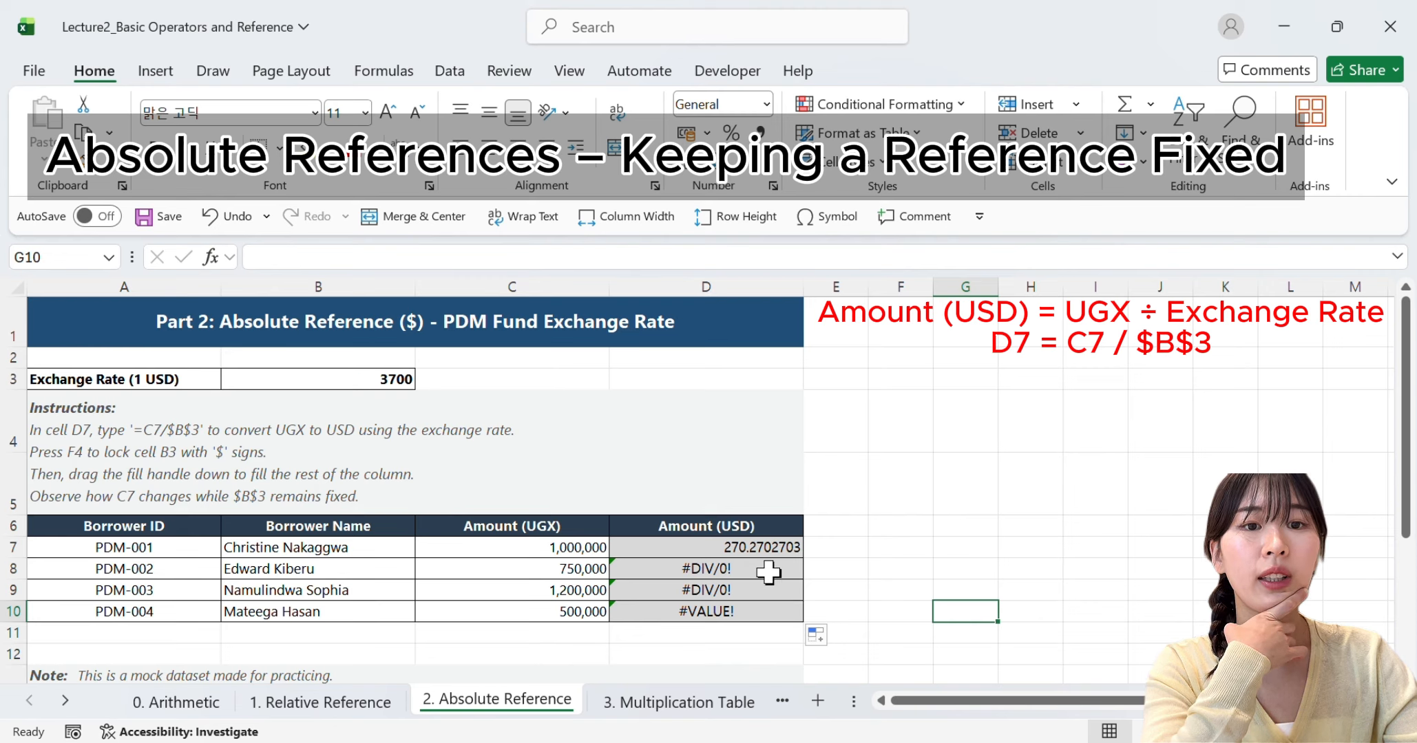
Inspect the Amount (USD) formulas in D7 to D10 and compare their divisor references with the exchange rate cell, leaving them unedited
click(764, 549)
double_click(764, 549)
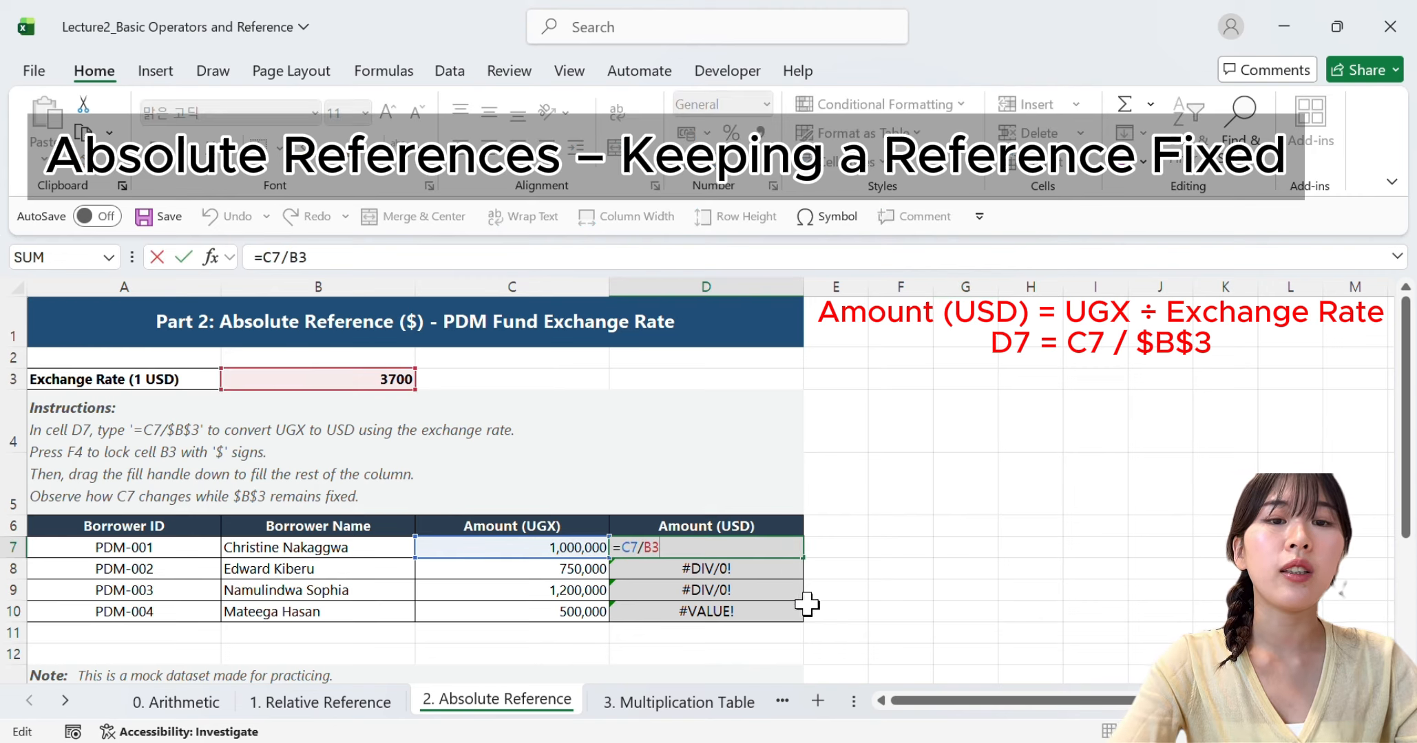
key(Return)
double_click(771, 572)
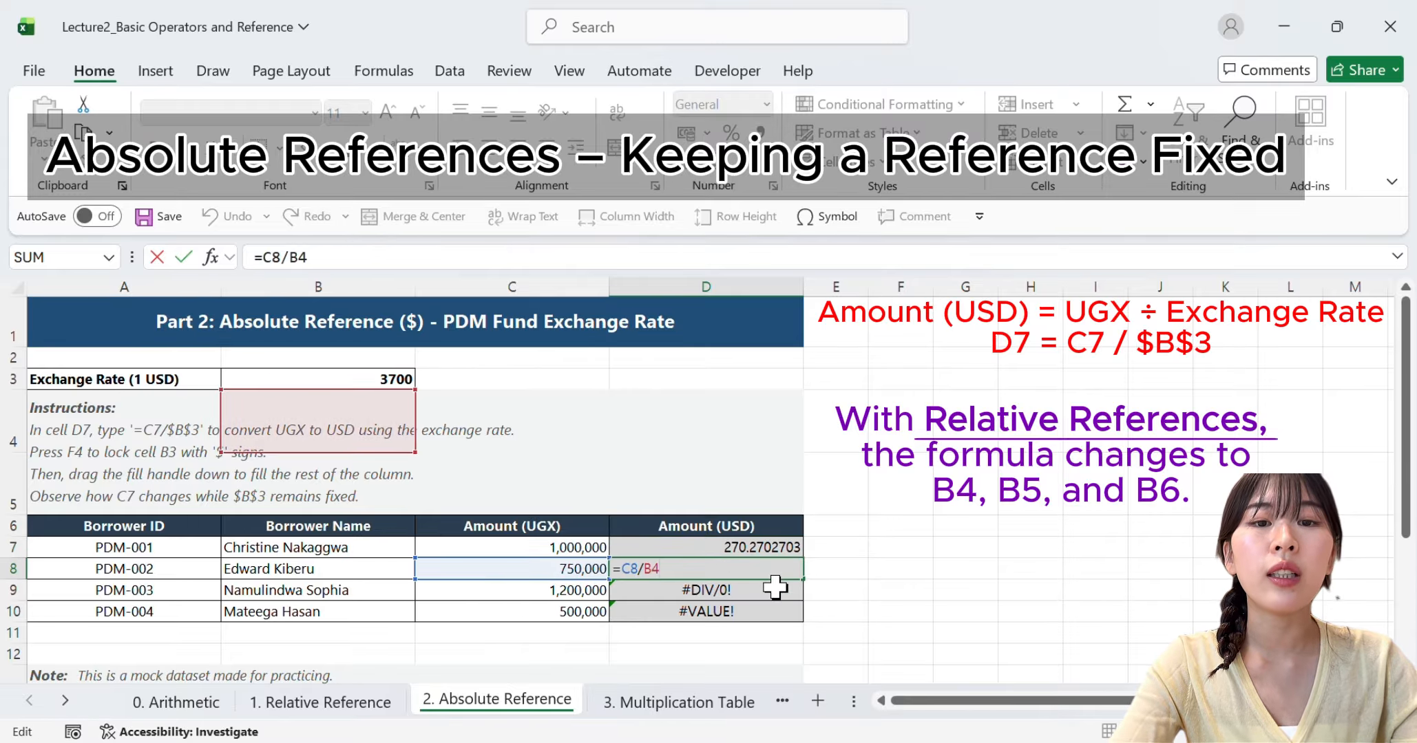
key(Return)
double_click(774, 588)
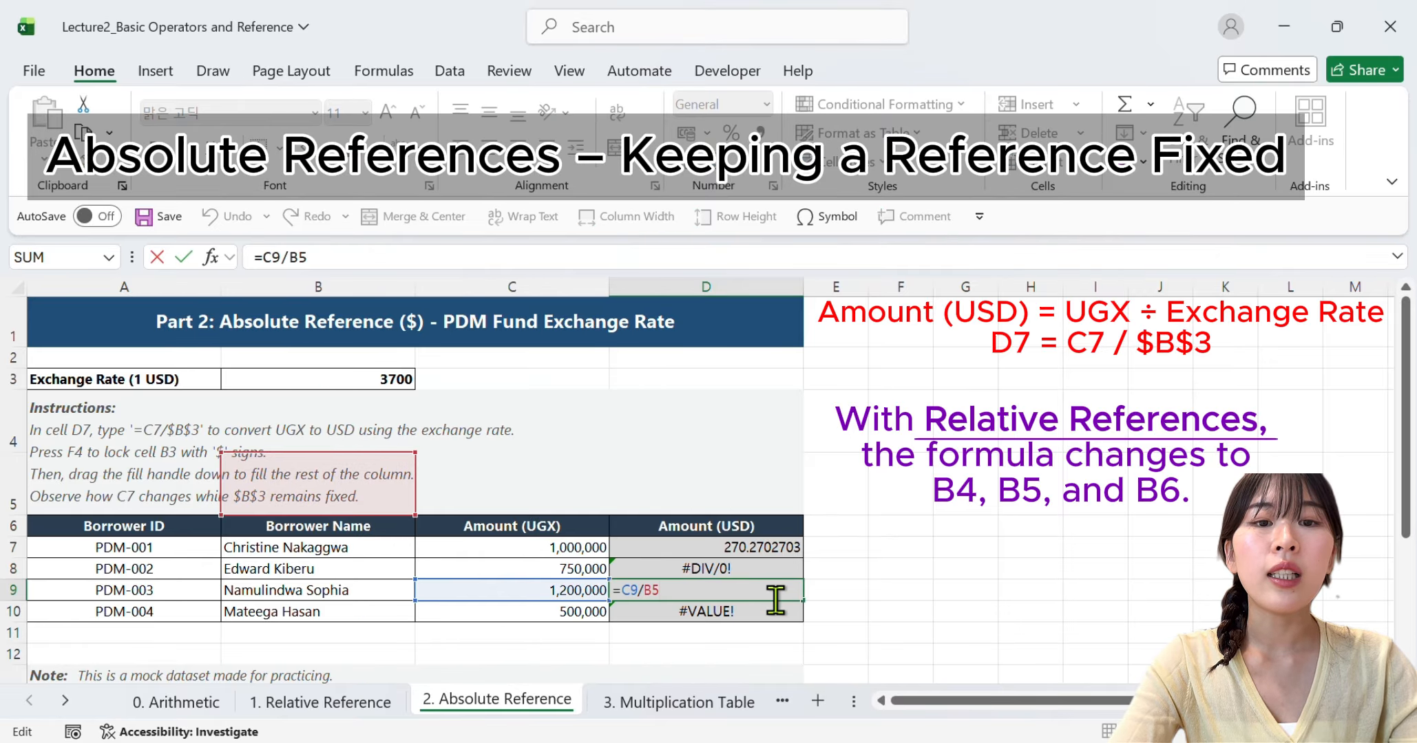
key(Return)
double_click(771, 611)
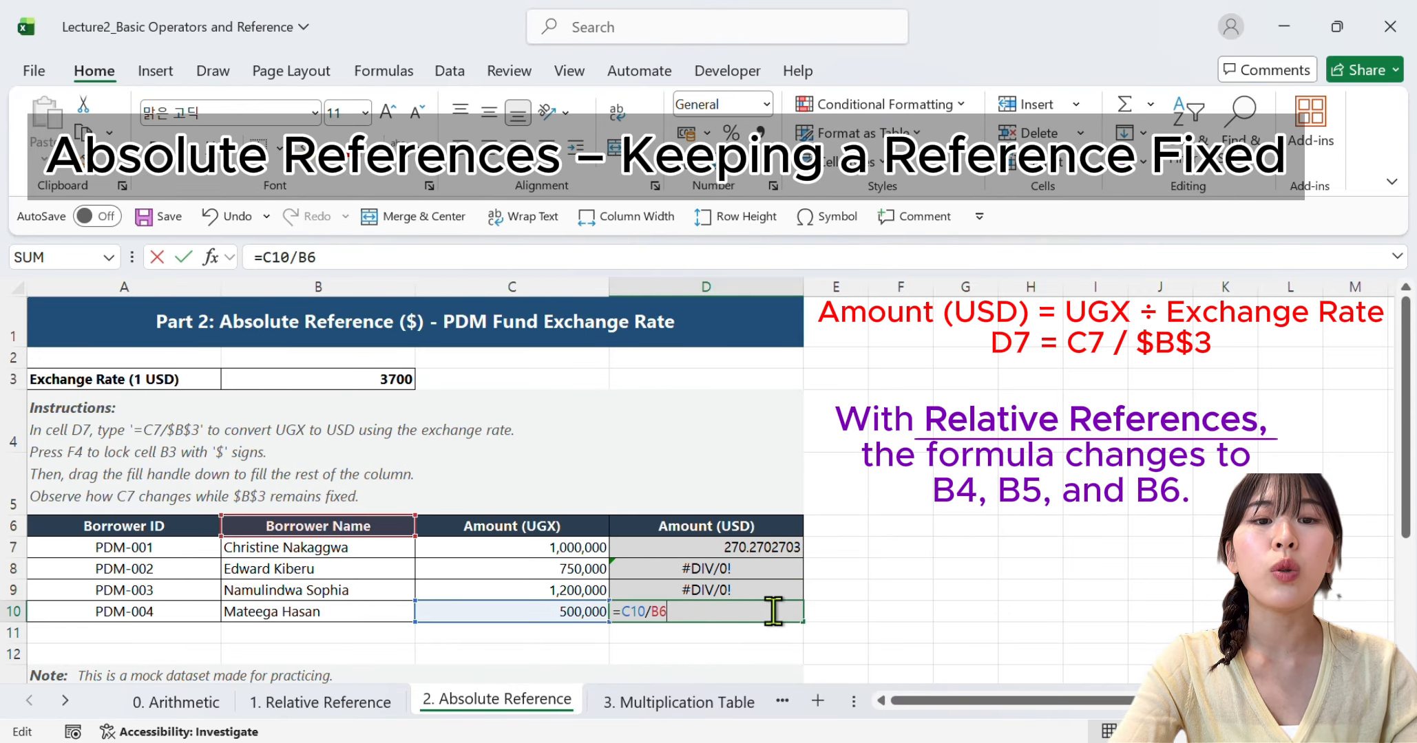
click(768, 551)
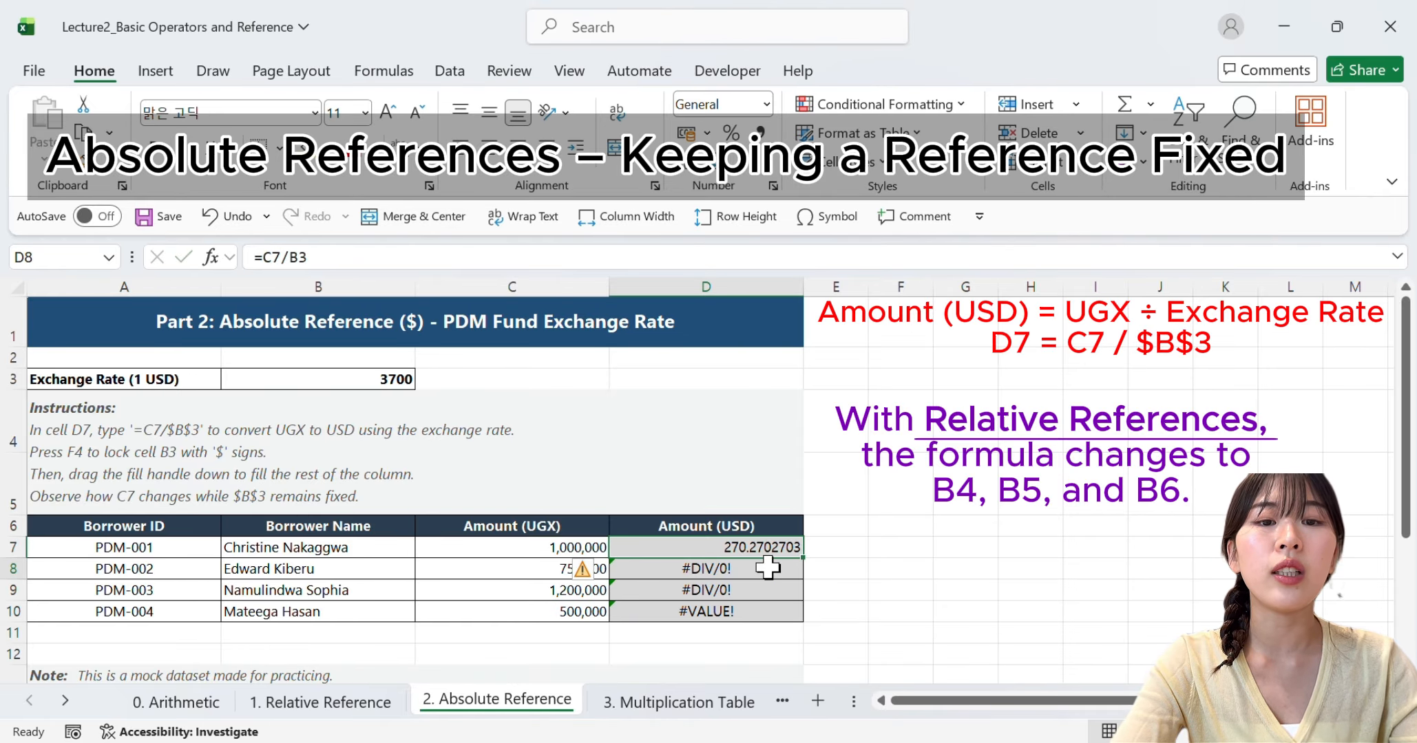
double_click(769, 568)
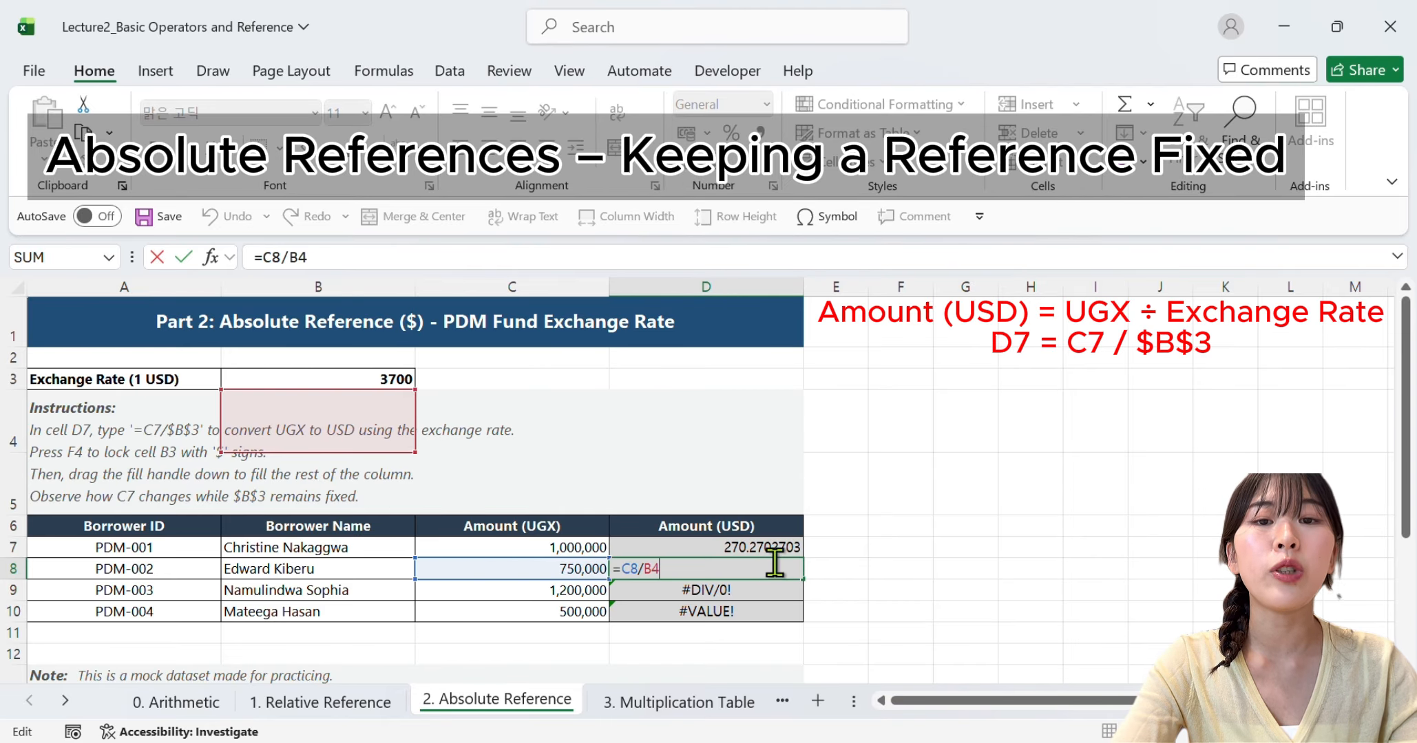
click(779, 553)
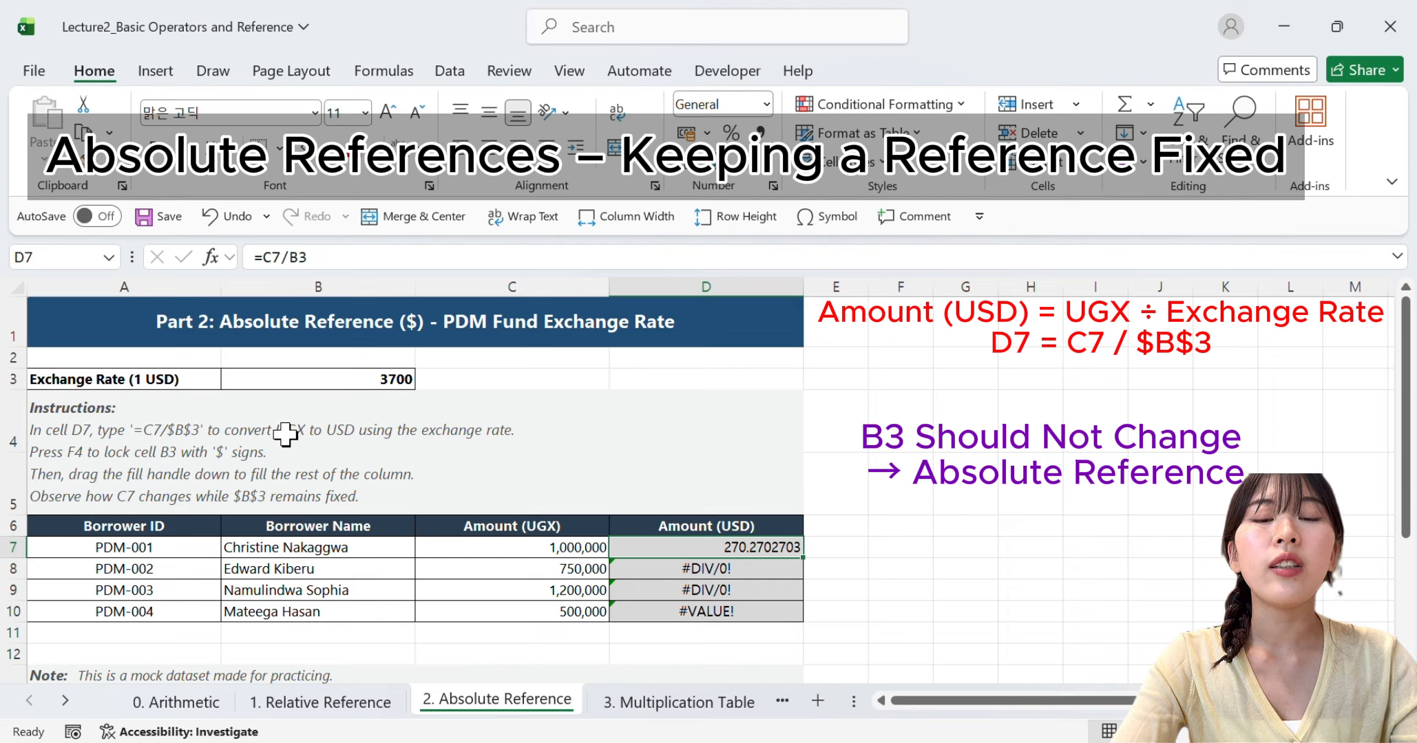
click(207, 377)
shift+click(235, 378)
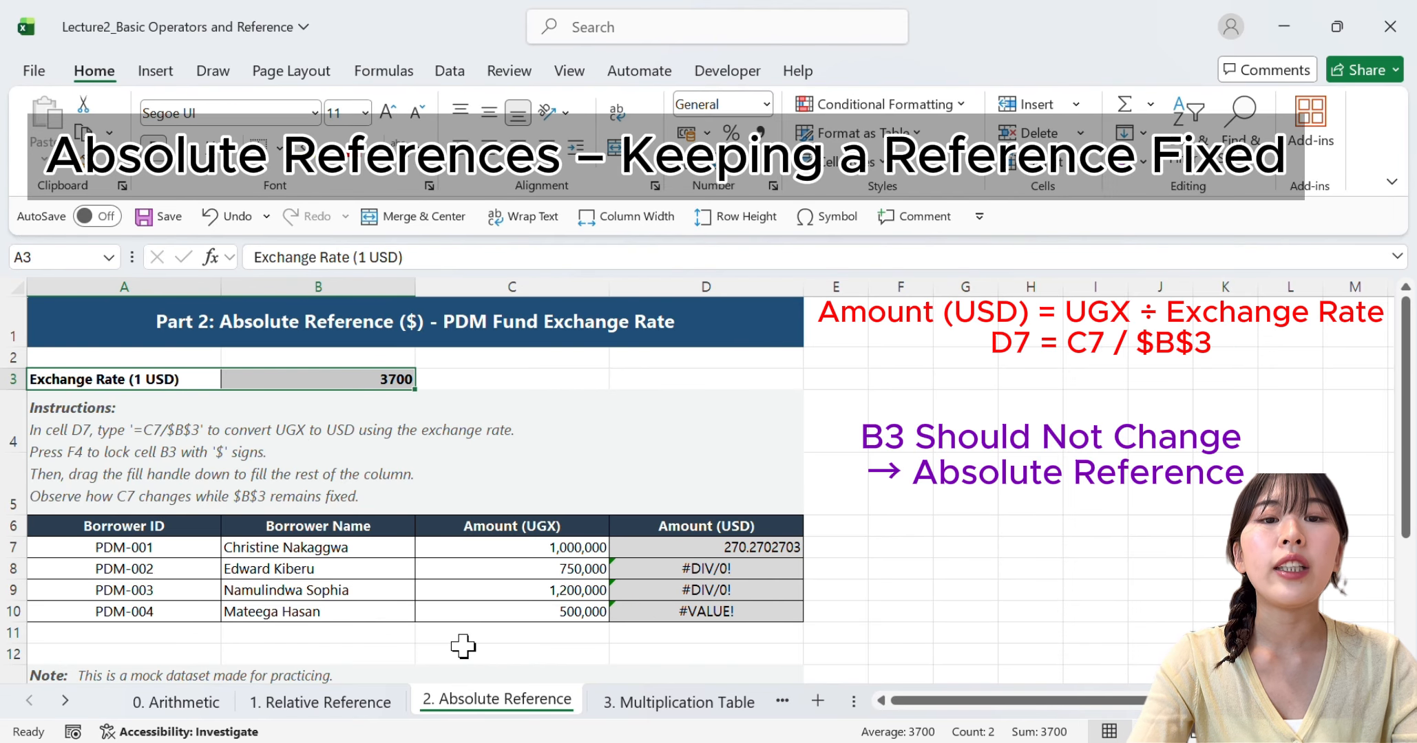
Make the exchange rate reference in D7's formula absolute as $B$3
double_click(699, 547)
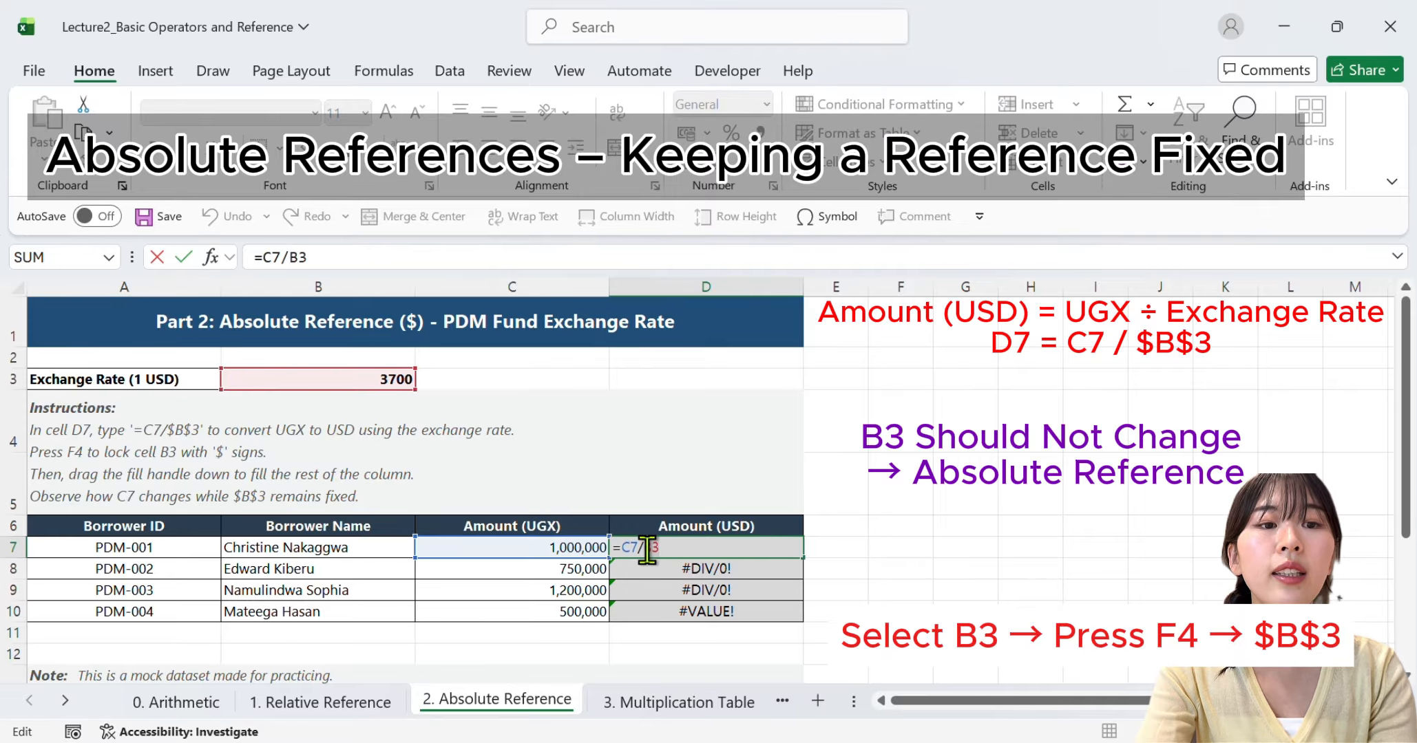
double_click(649, 548)
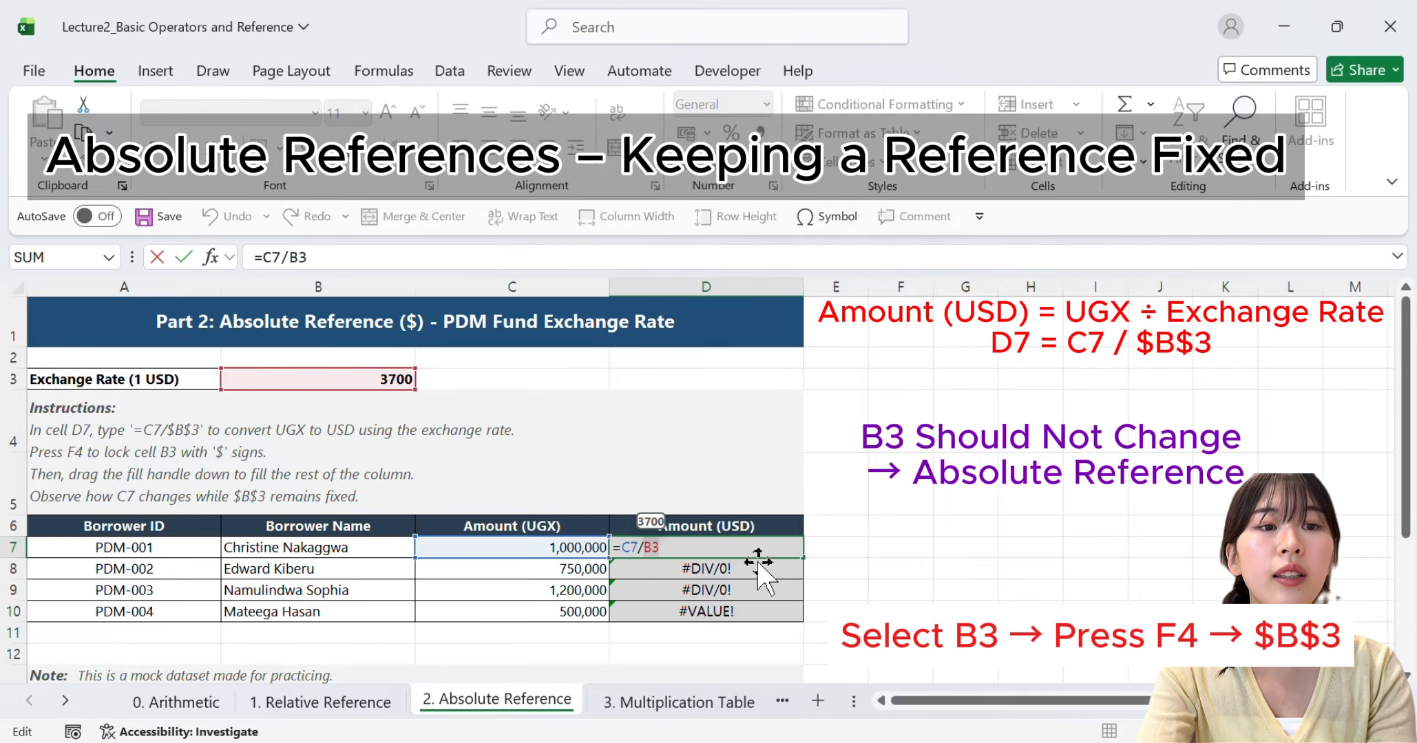
key(F4)
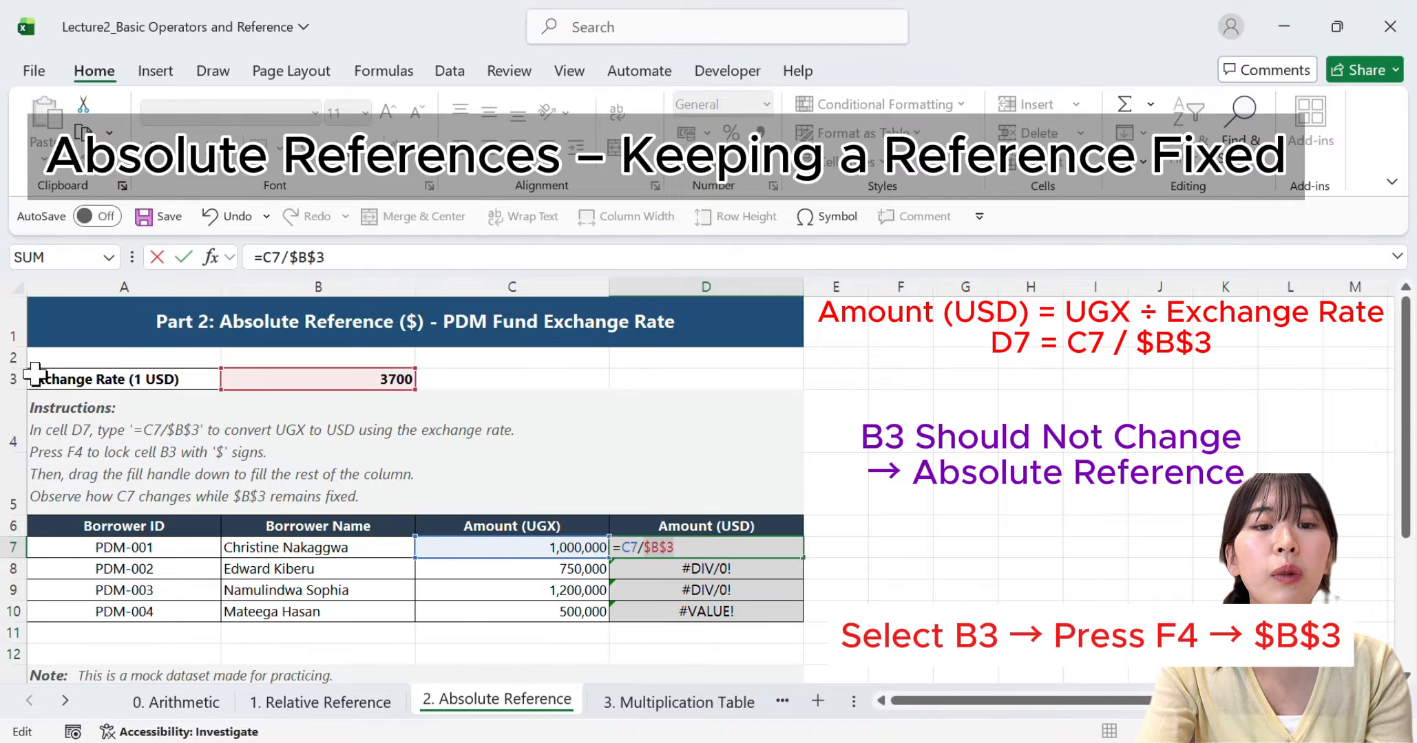
click(13, 379)
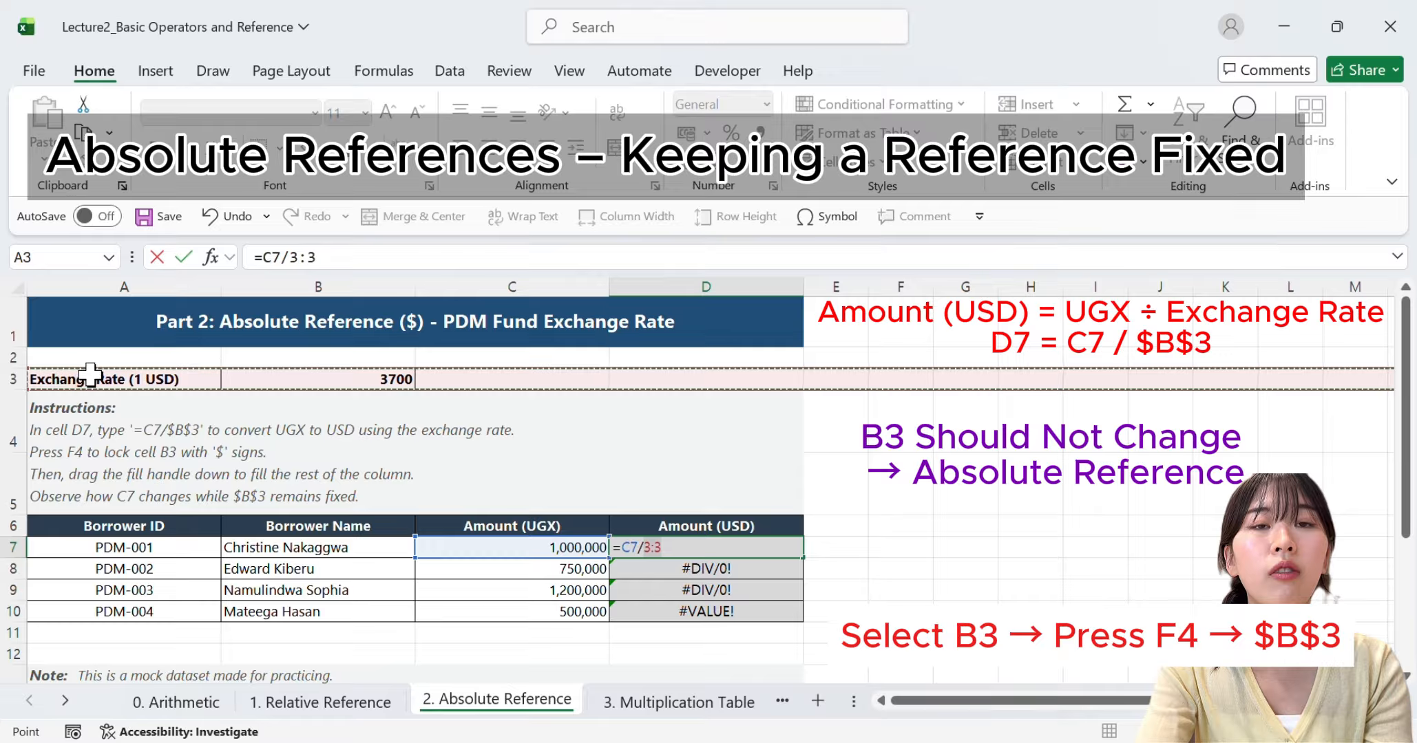
click(319, 275)
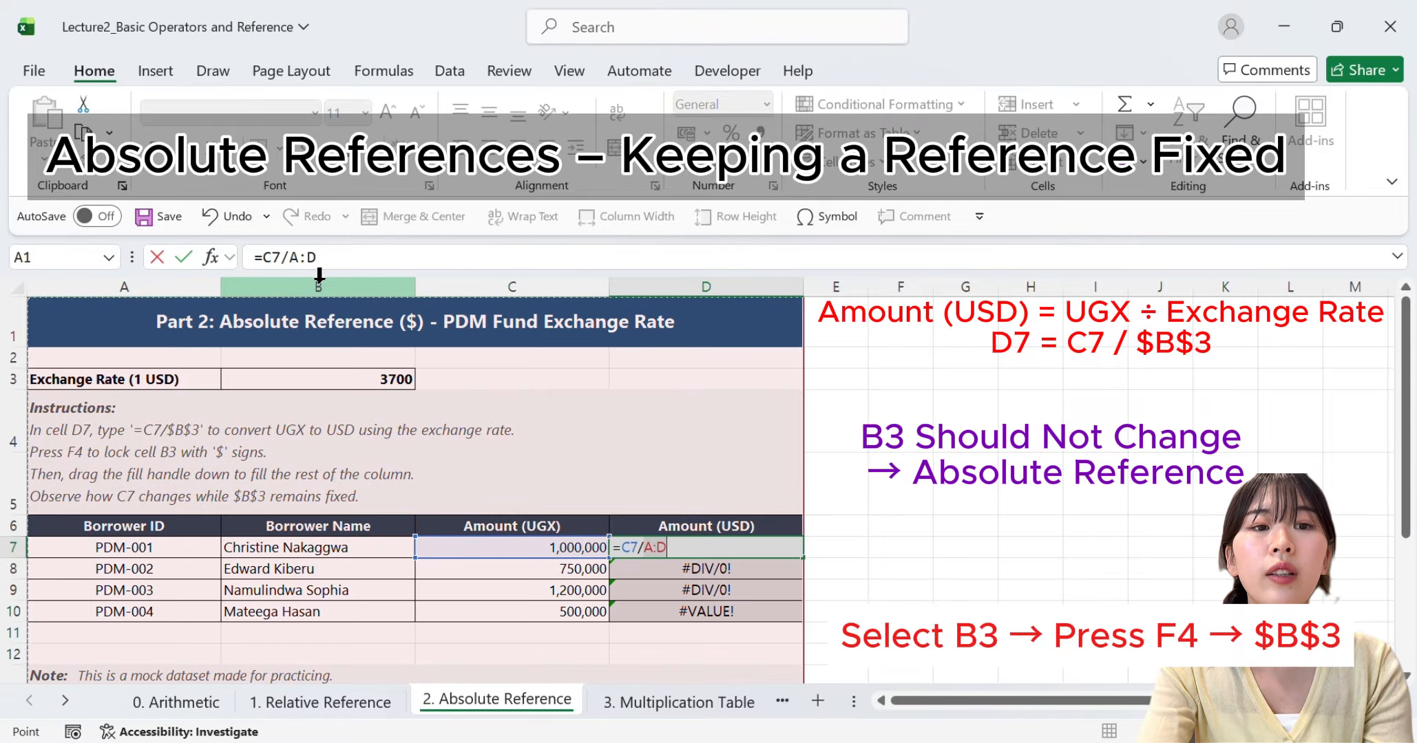
click(959, 468)
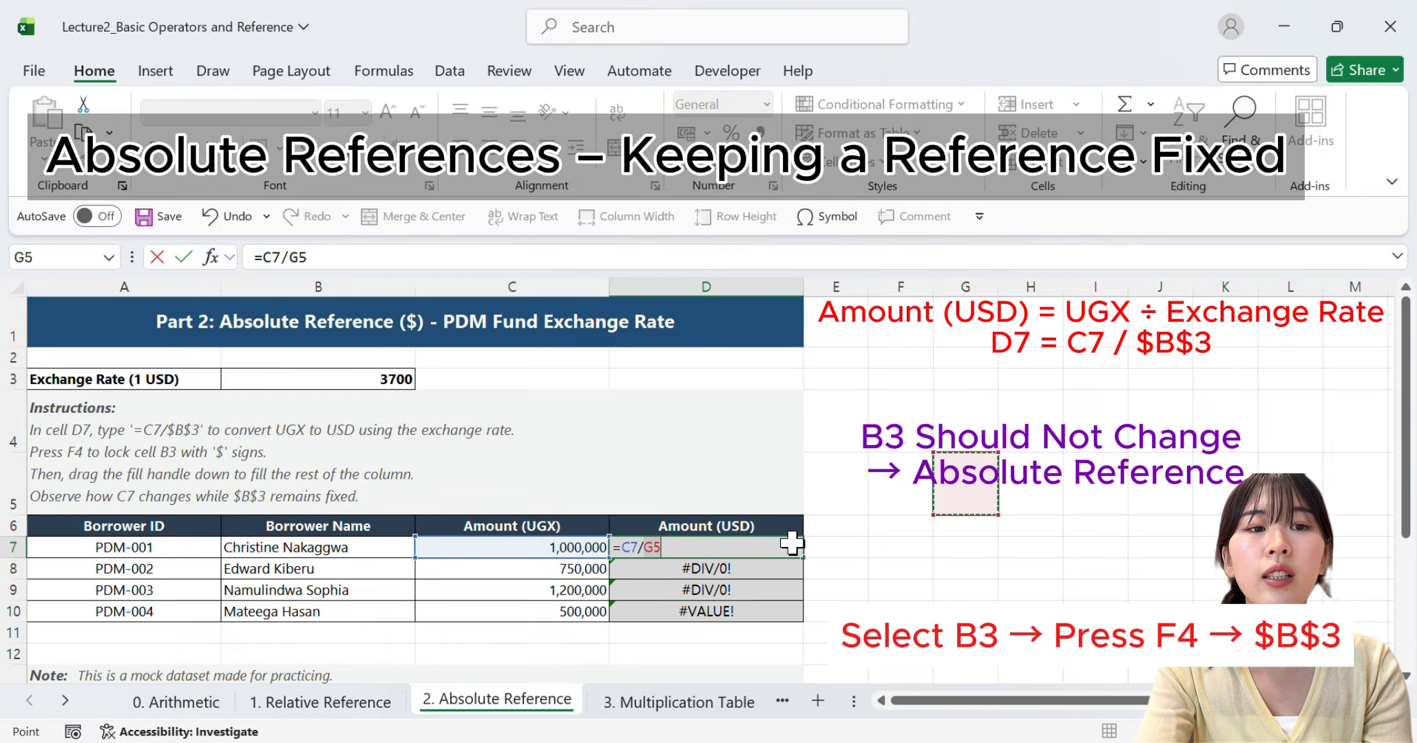
Replace the divisor in D7 with the absolute exchange rate reference and commit the formula =C7/$B$3
click(646, 551)
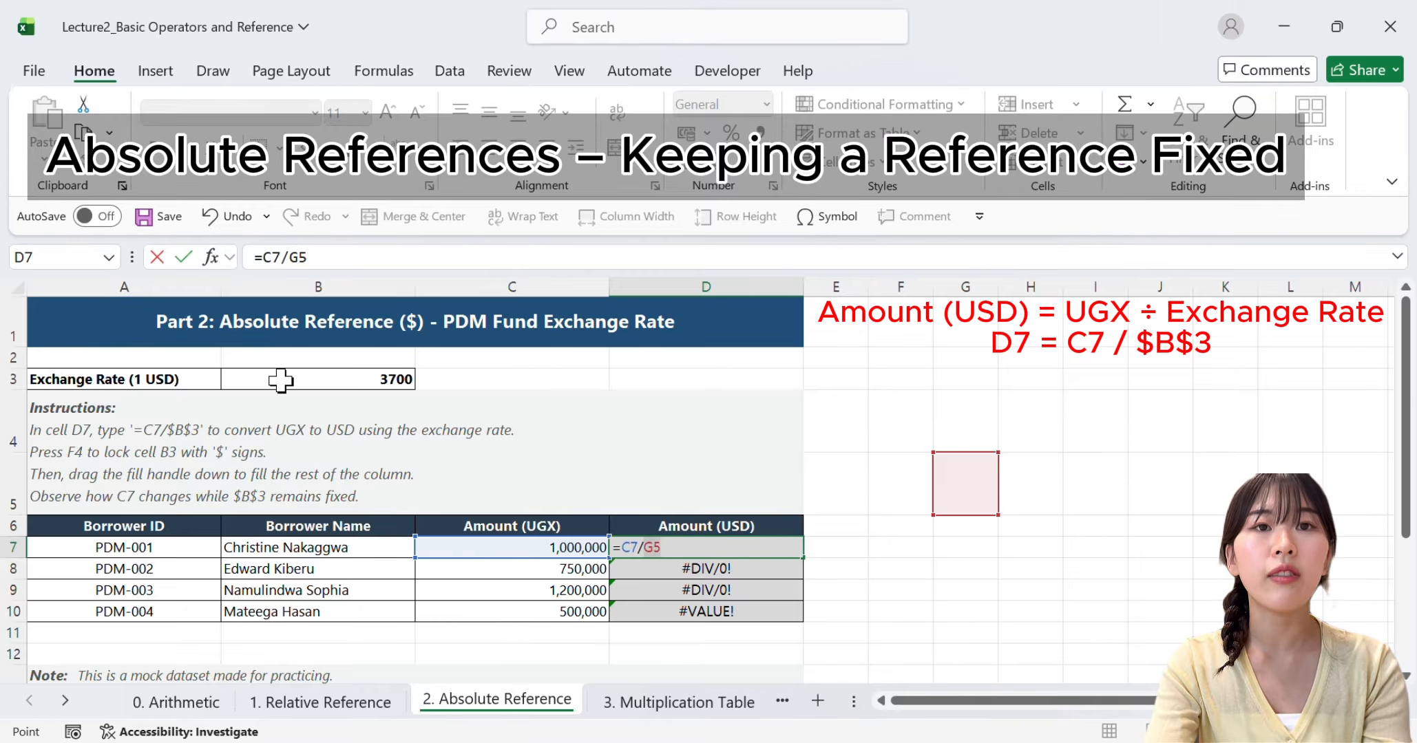
click(278, 379)
key(F4)
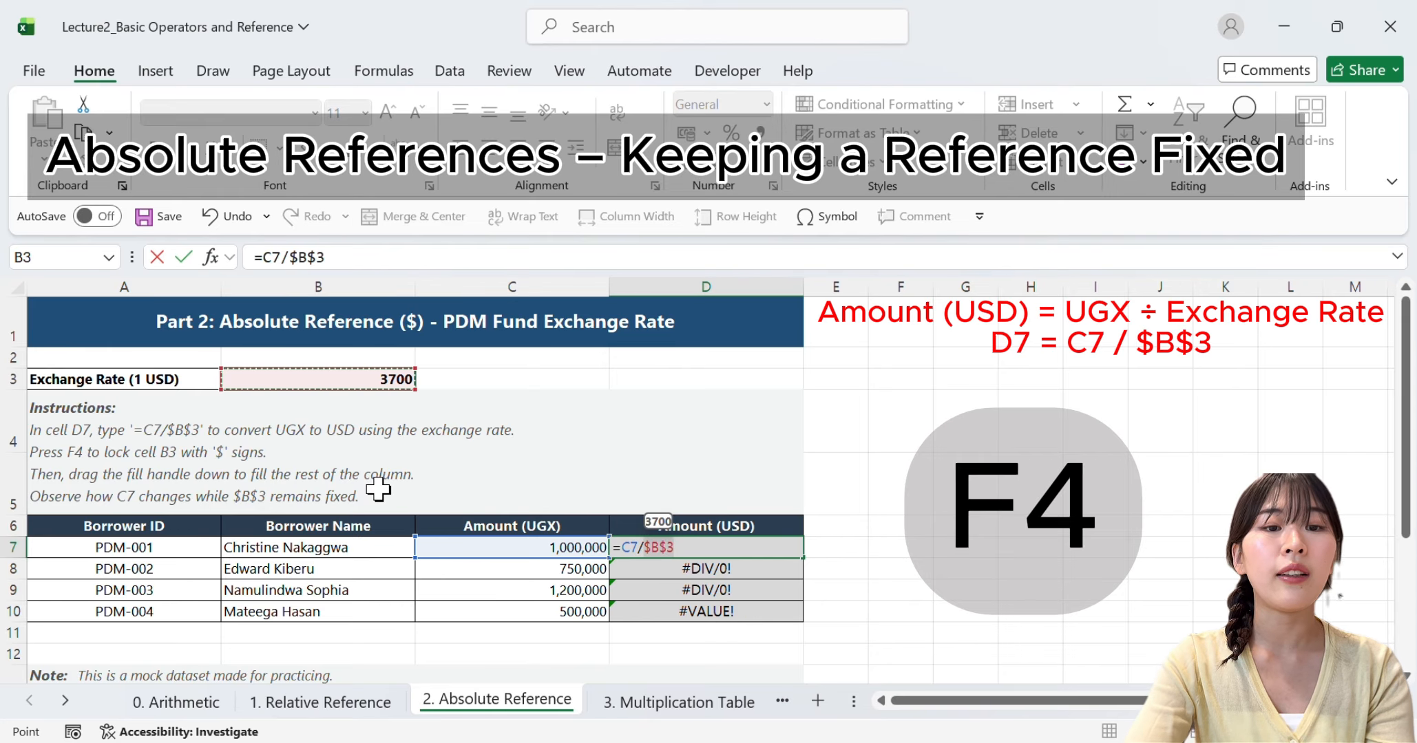
key(Return)
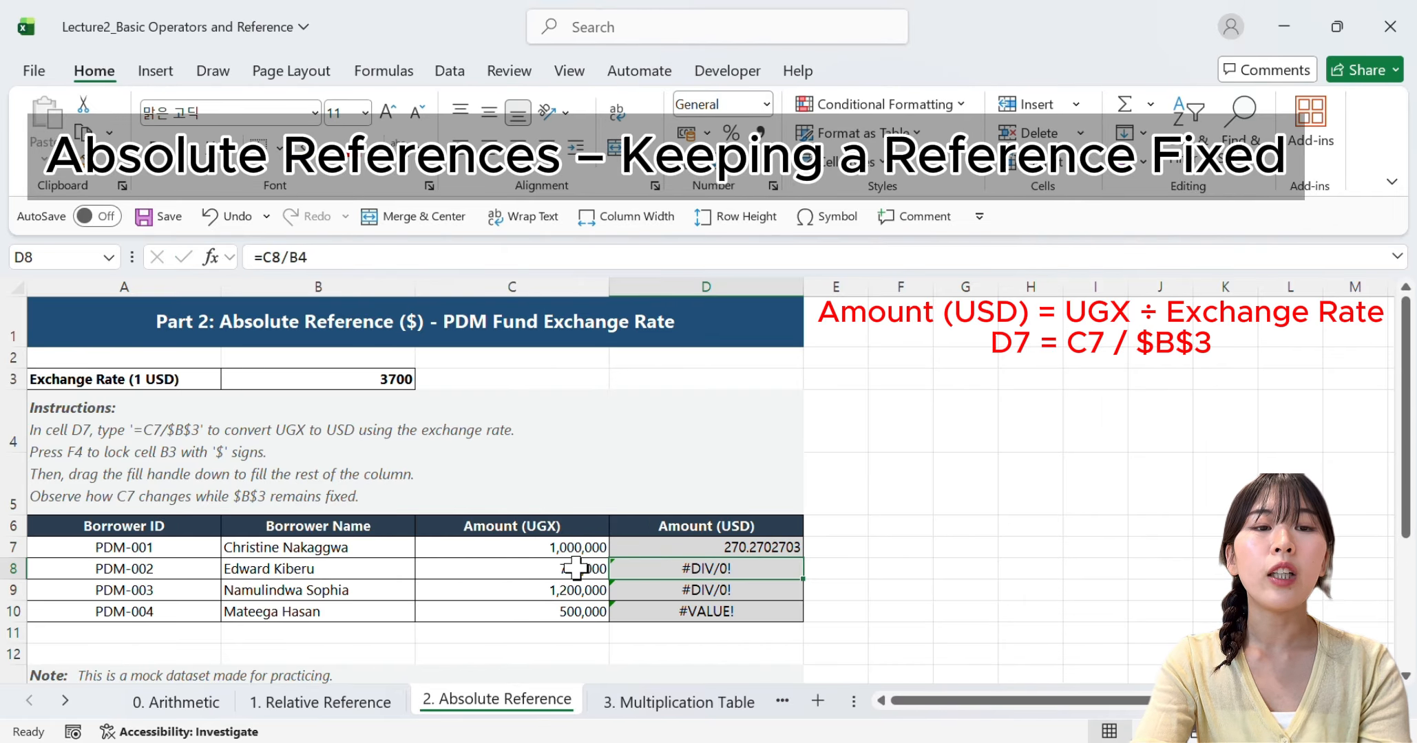
Auto-fill the absolute-reference formula from D7 down through D10
click(715, 549)
drag(804, 556, 806, 619)
click(894, 606)
Inspect the Amount (USD) formulas in D8, D9 and D10 against the exchange rate in A3:B3, leaving them unedited
click(700, 568)
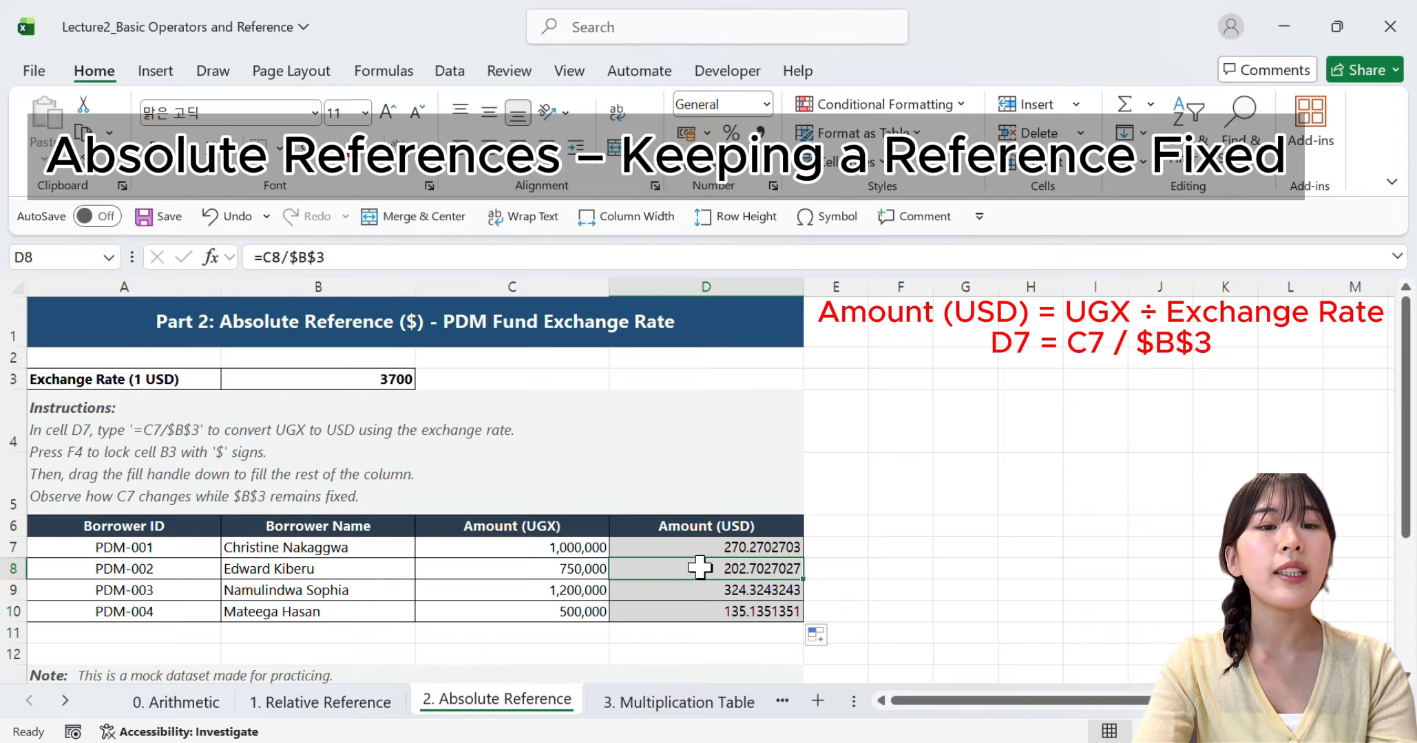
double_click(700, 569)
click(699, 586)
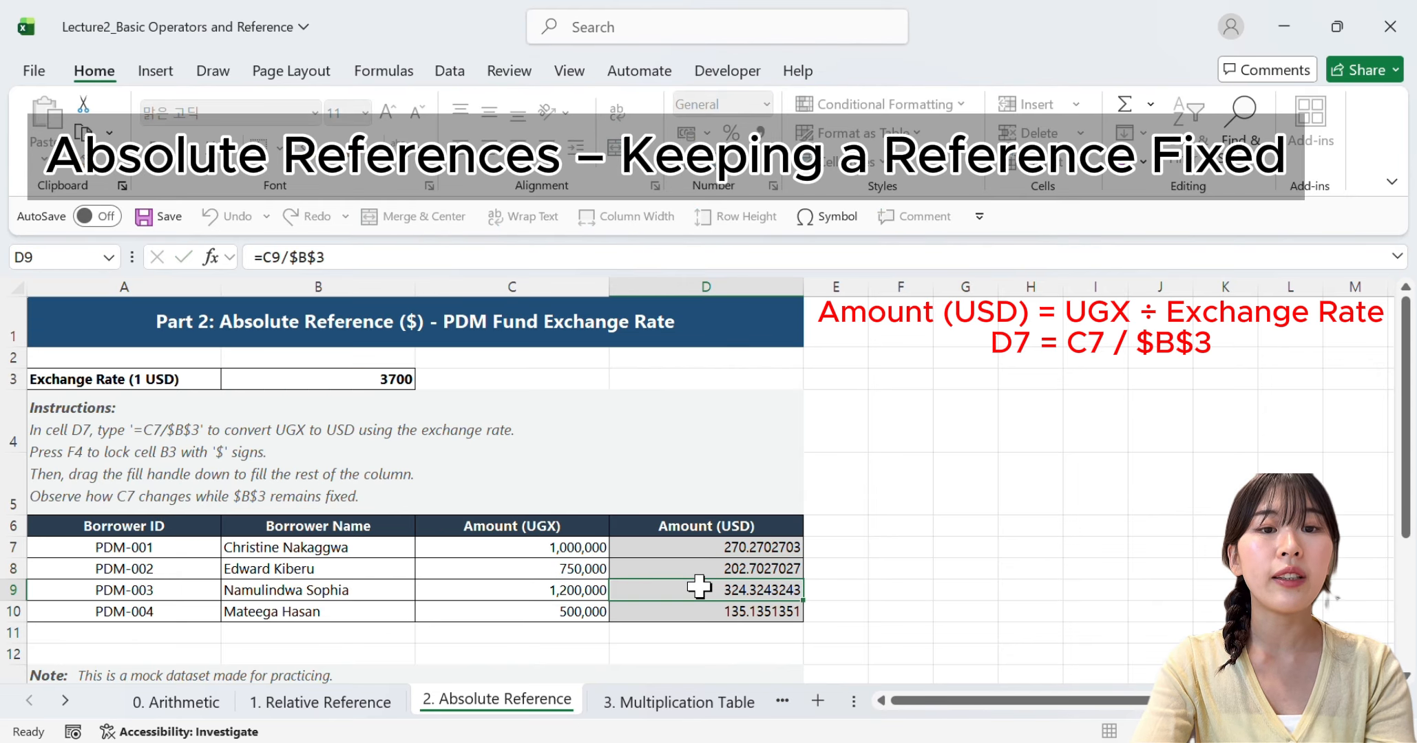
double_click(698, 589)
click(700, 610)
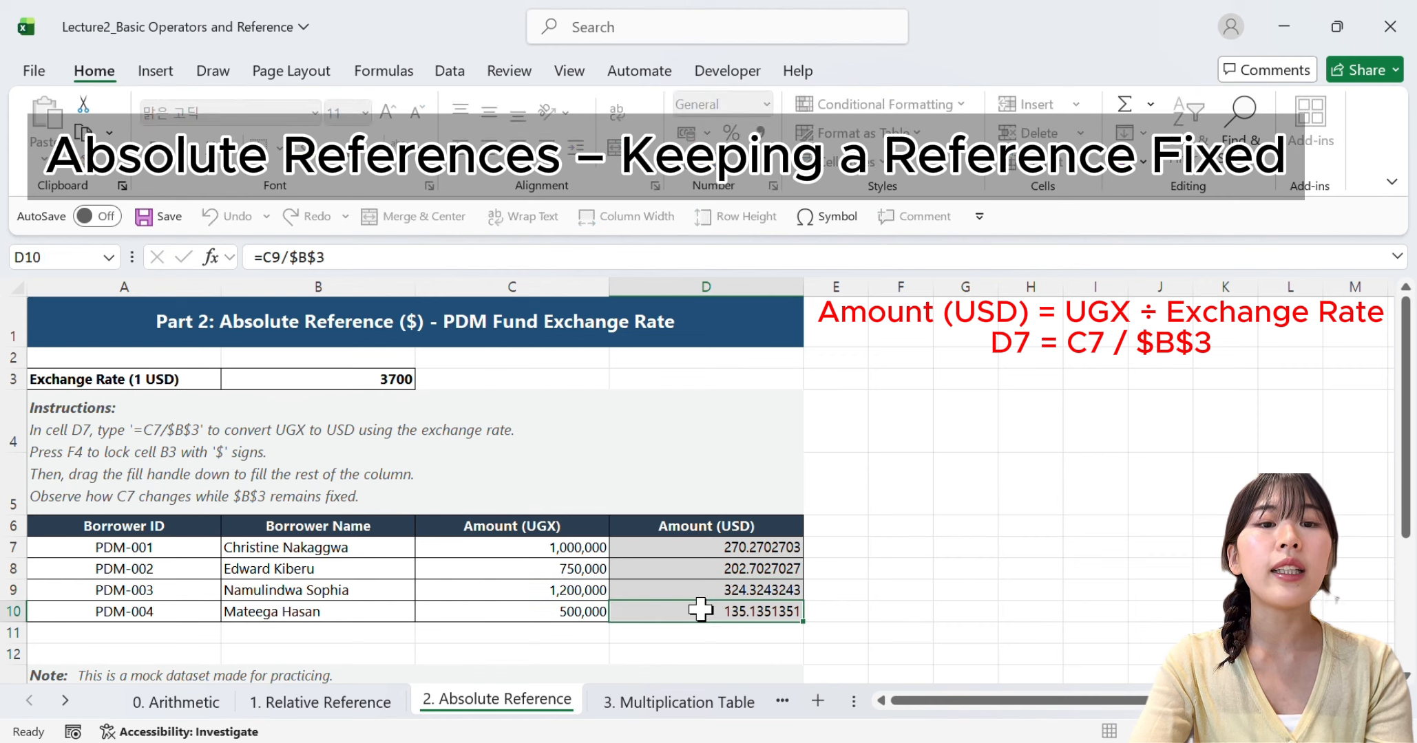
double_click(701, 611)
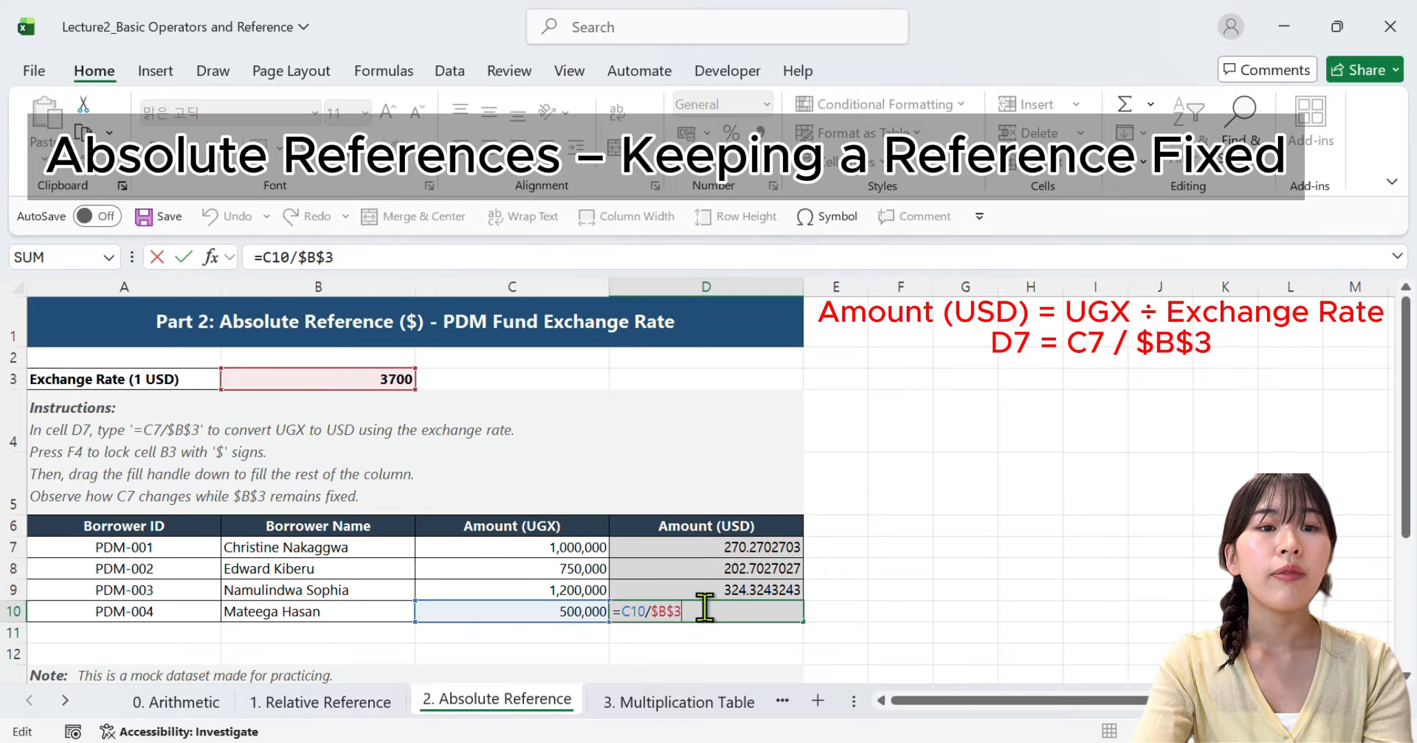
key(Return)
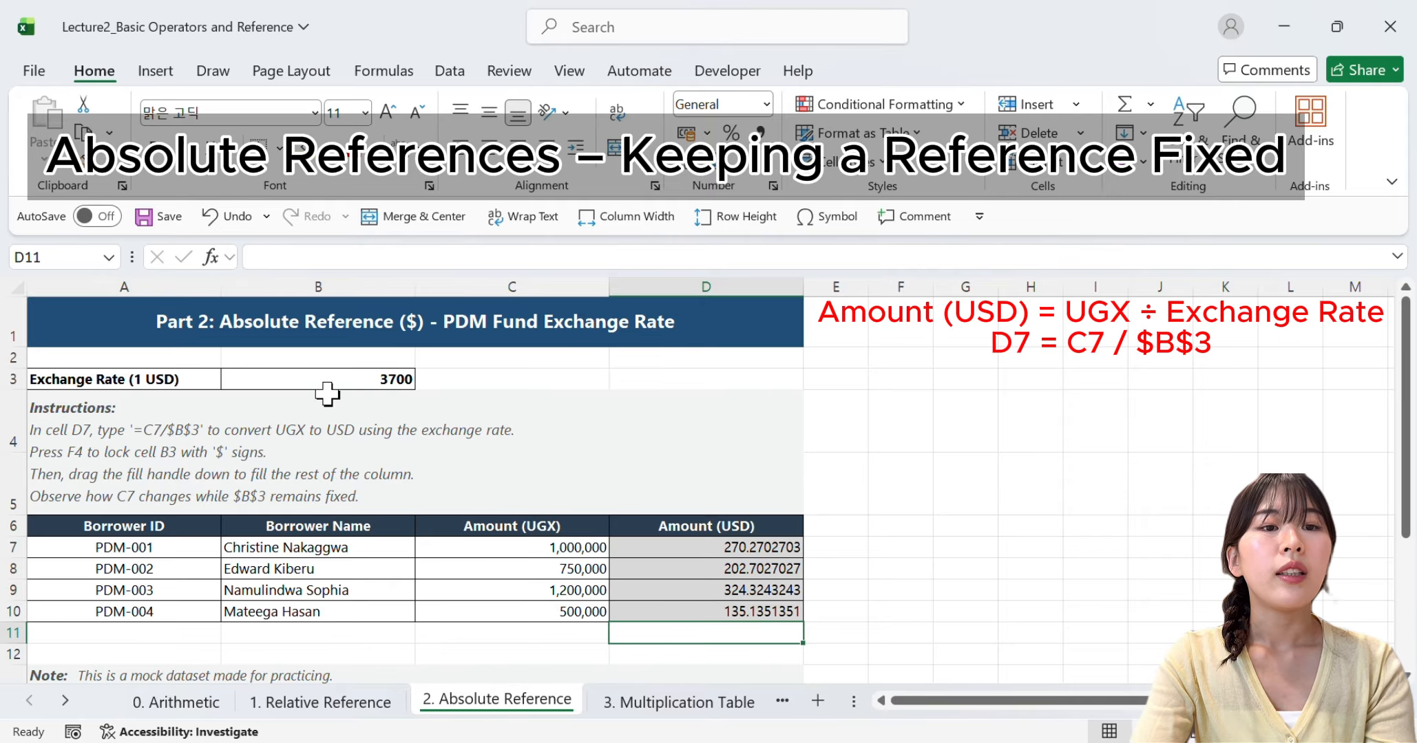
drag(174, 375, 286, 375)
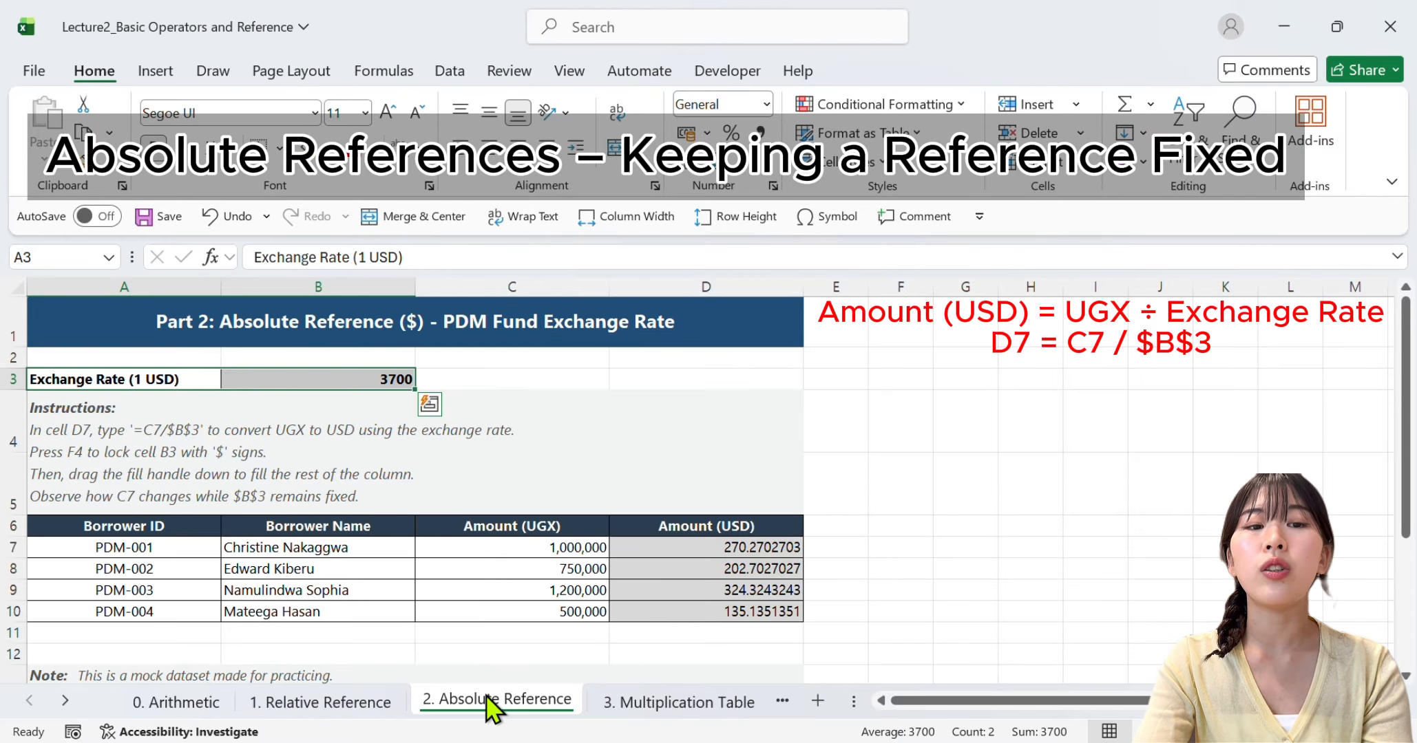
click(498, 656)
Open the 3. Multiplication Table sheet and view its instructions and the full table grid
click(658, 705)
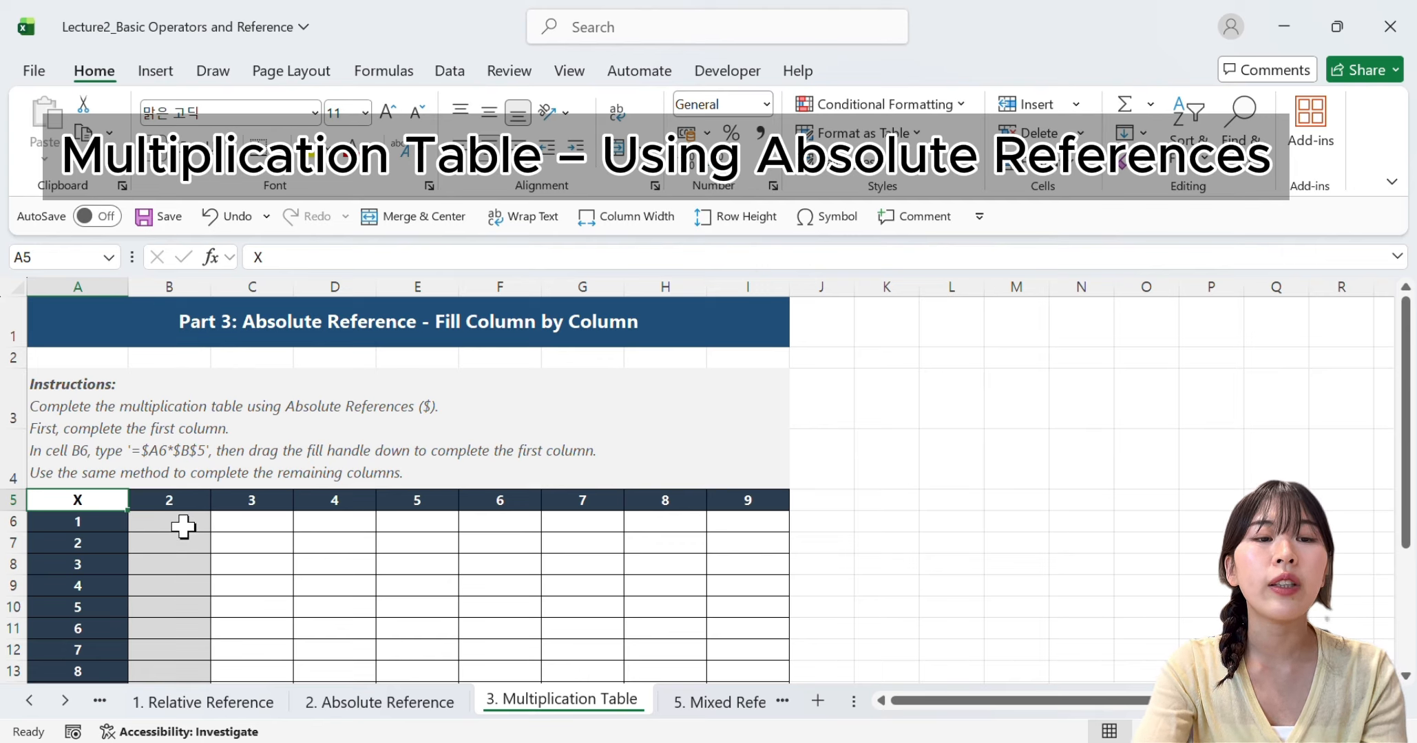
click(413, 545)
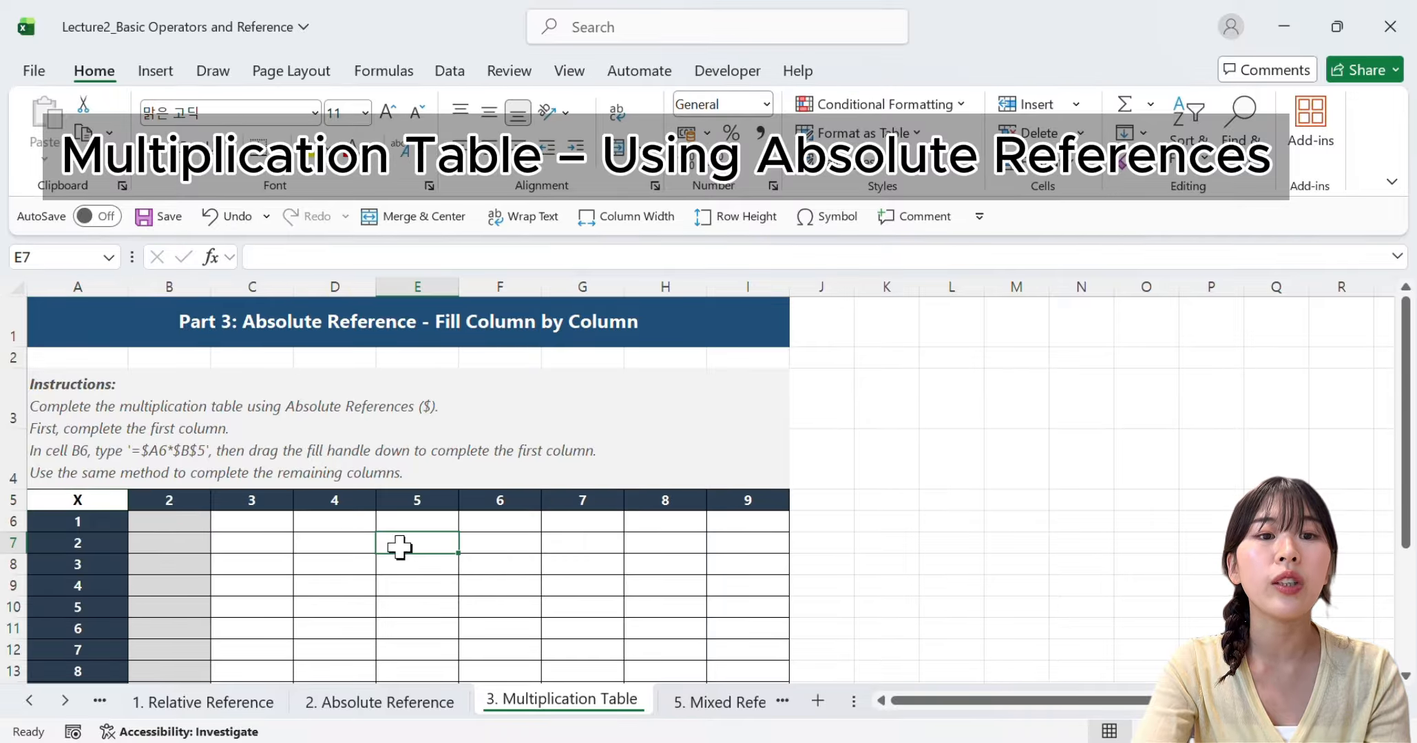
scroll(347, 541, down, 2)
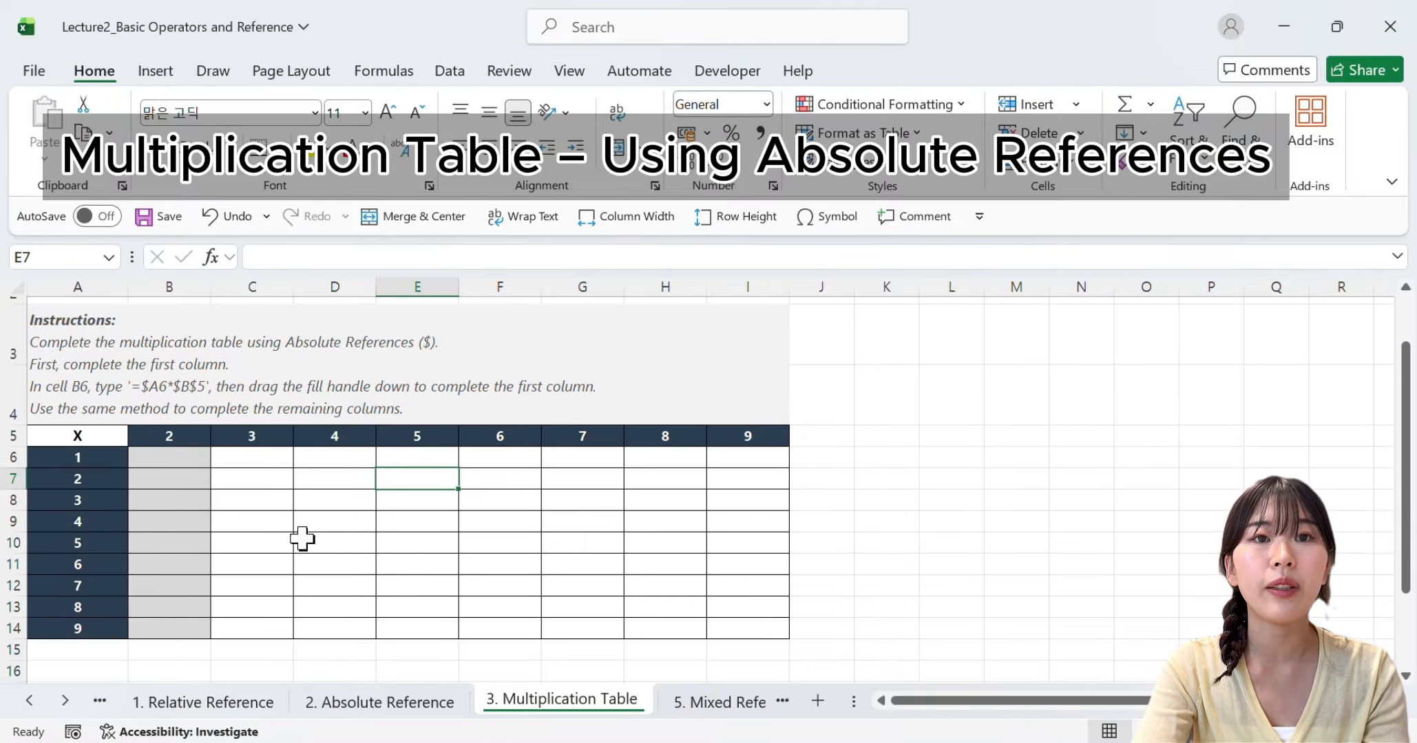
Enter the formula =B5*A6 in B6 to multiply the column header 2 by the row header 1
click(157, 459)
text(=)
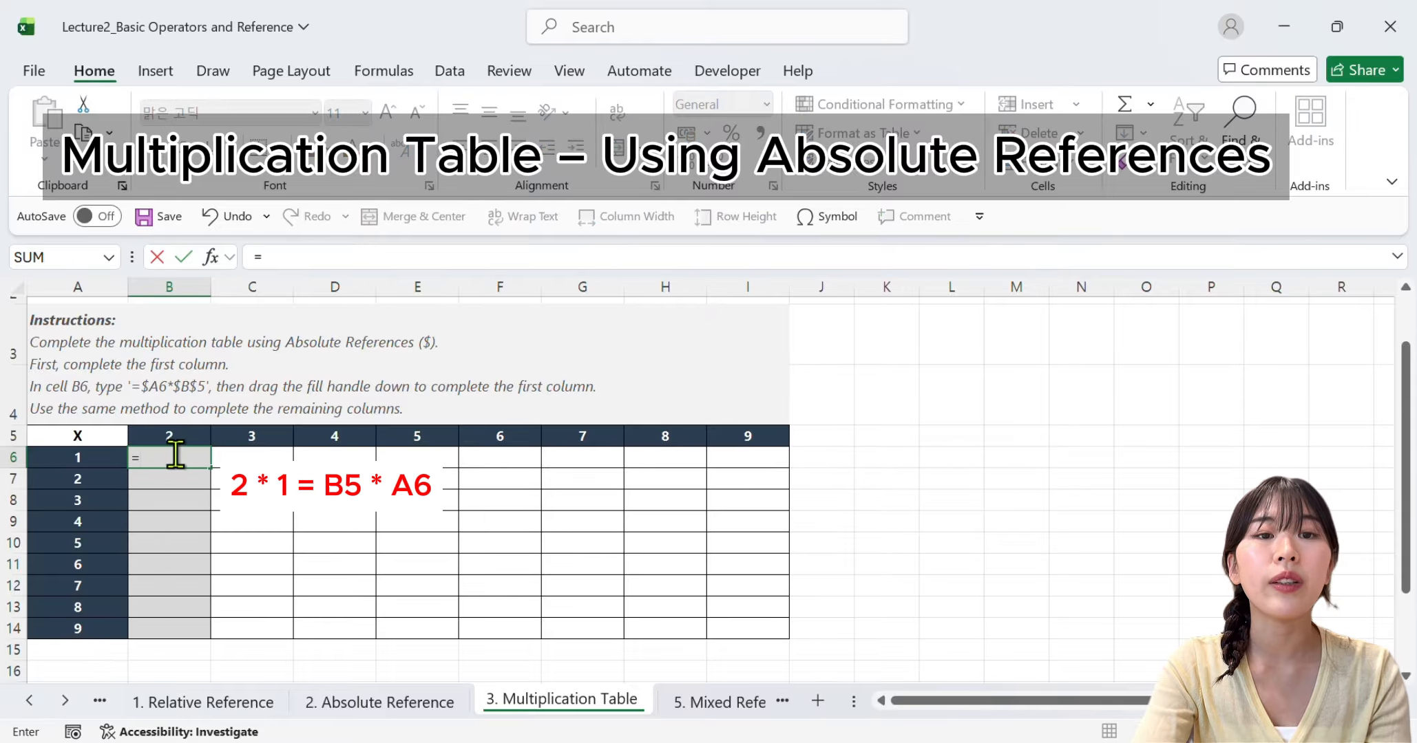
click(189, 436)
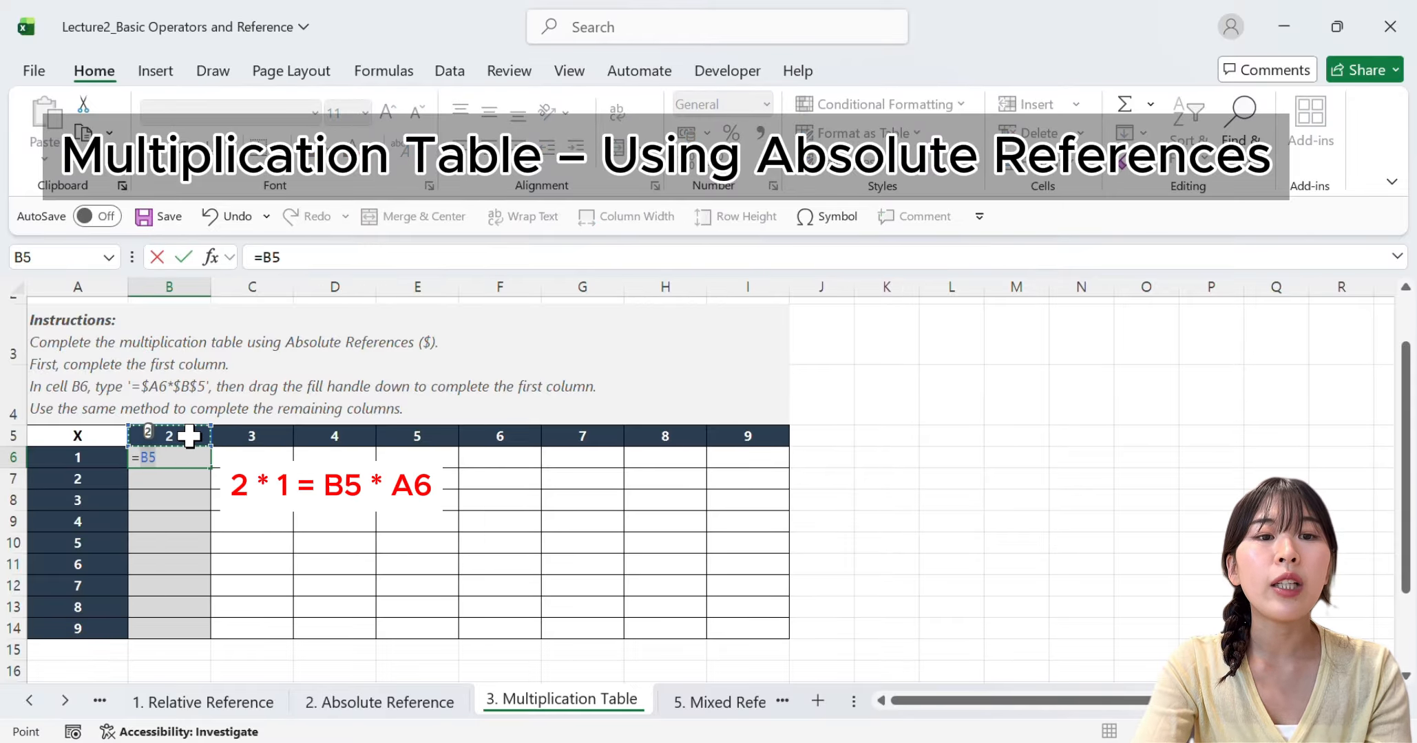
text(*)
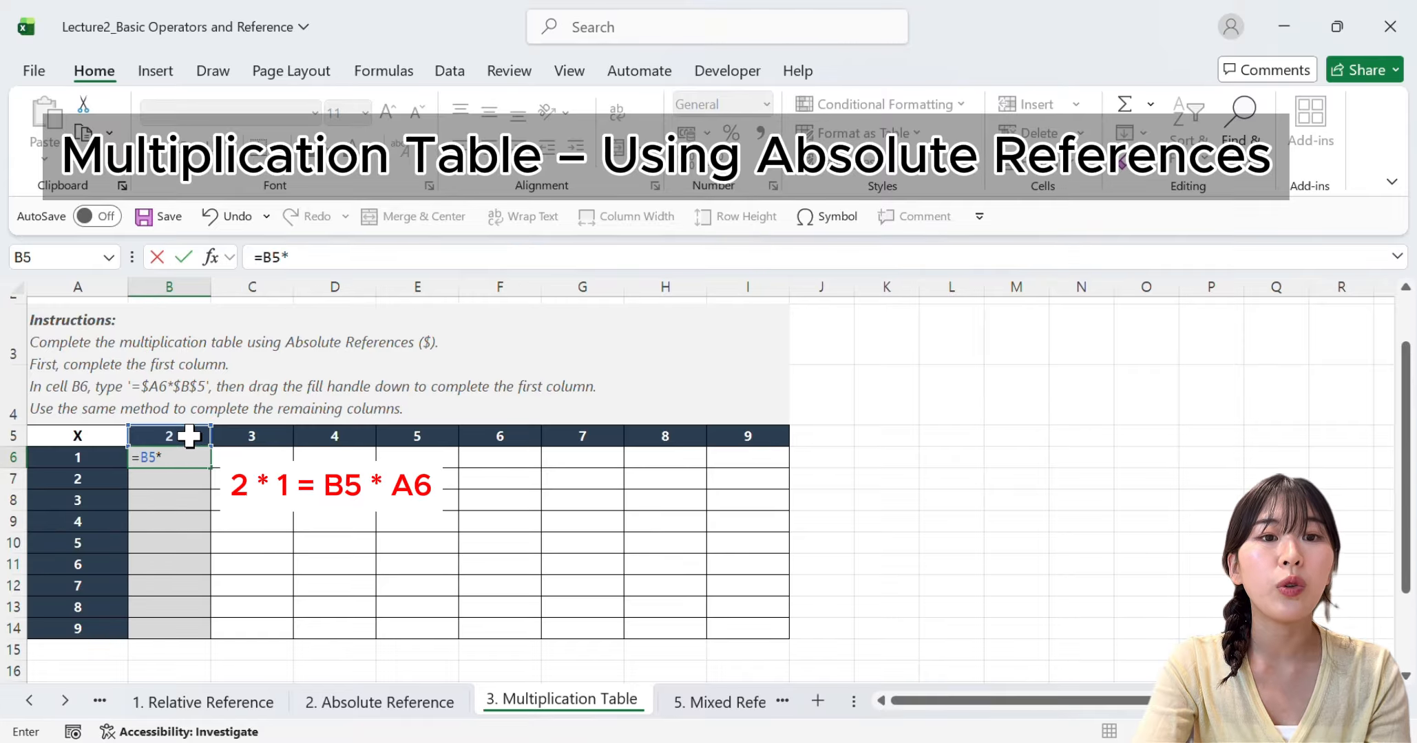
click(96, 461)
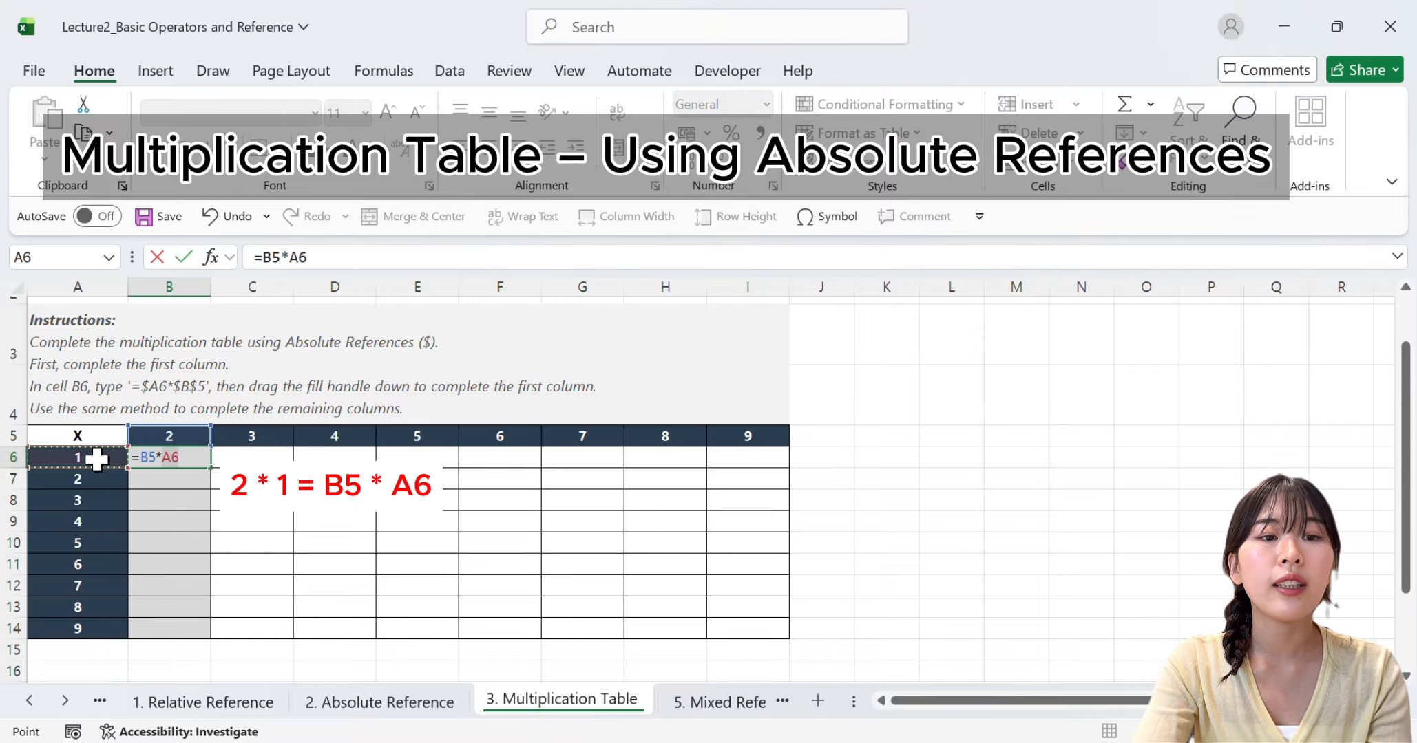
key(Return)
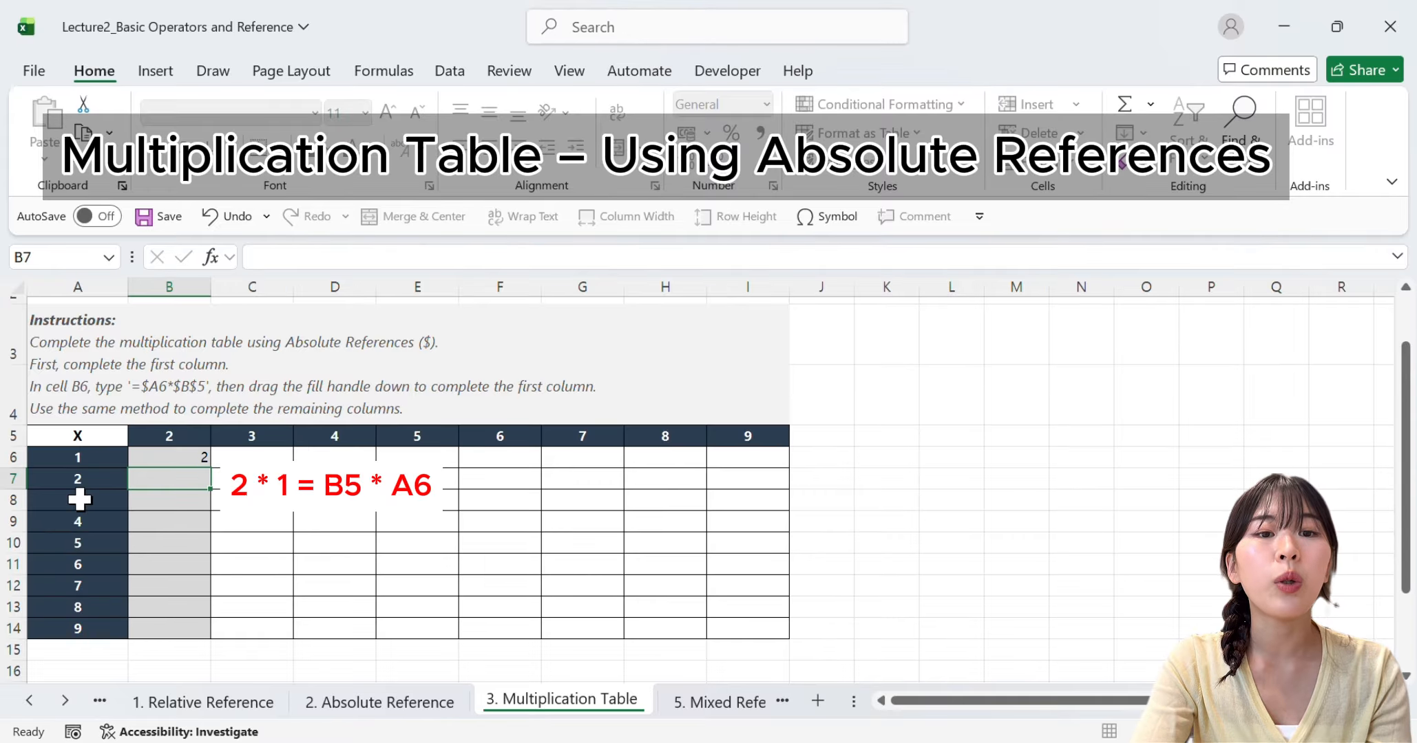
Auto-fill the relative-reference formula from B6 down through B14
click(193, 454)
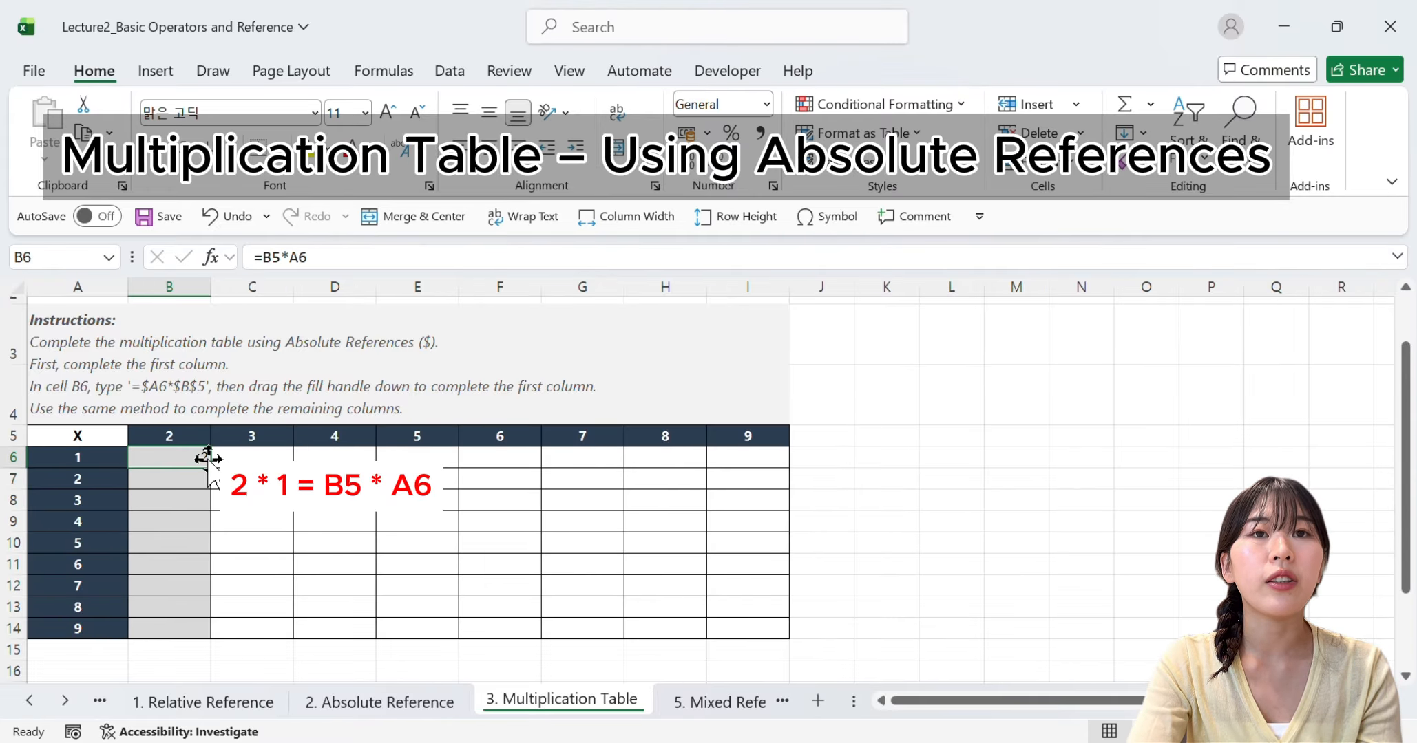
drag(208, 467, 197, 633)
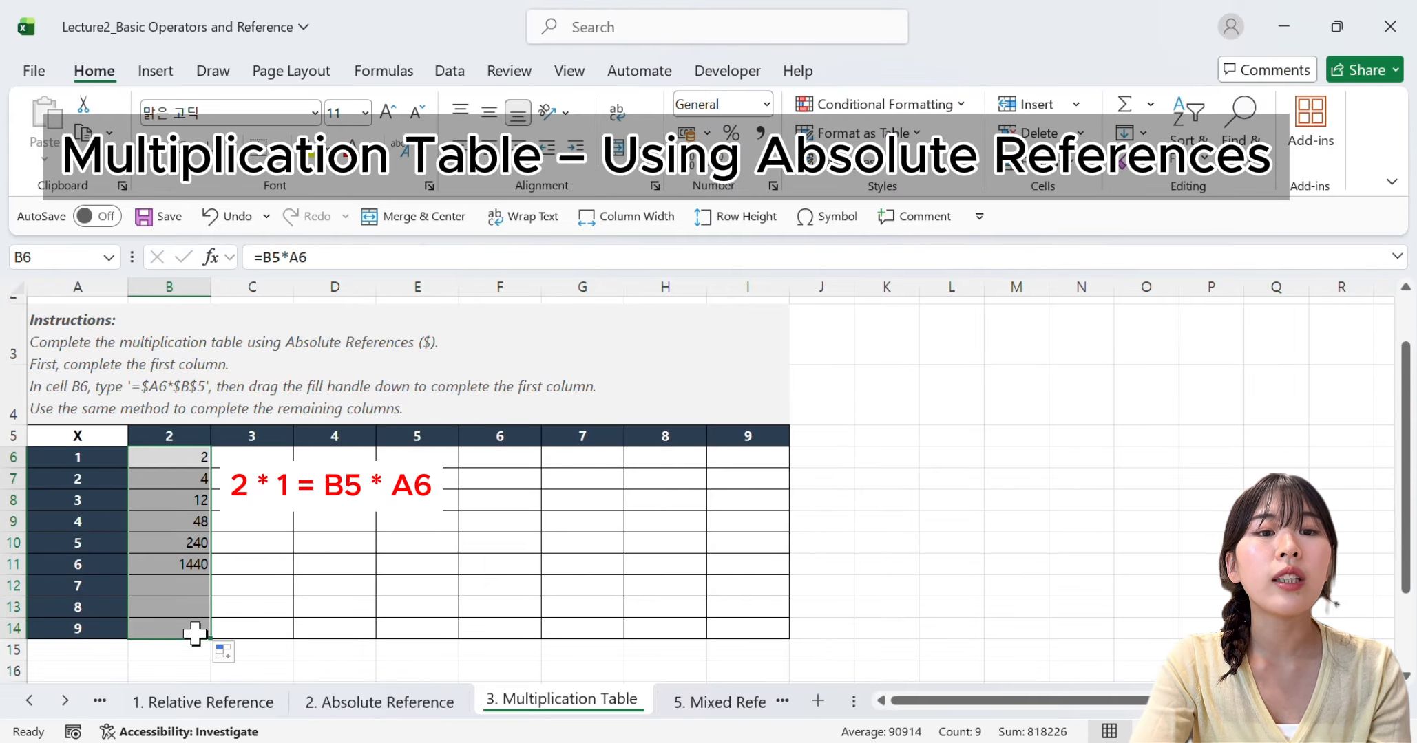
click(196, 460)
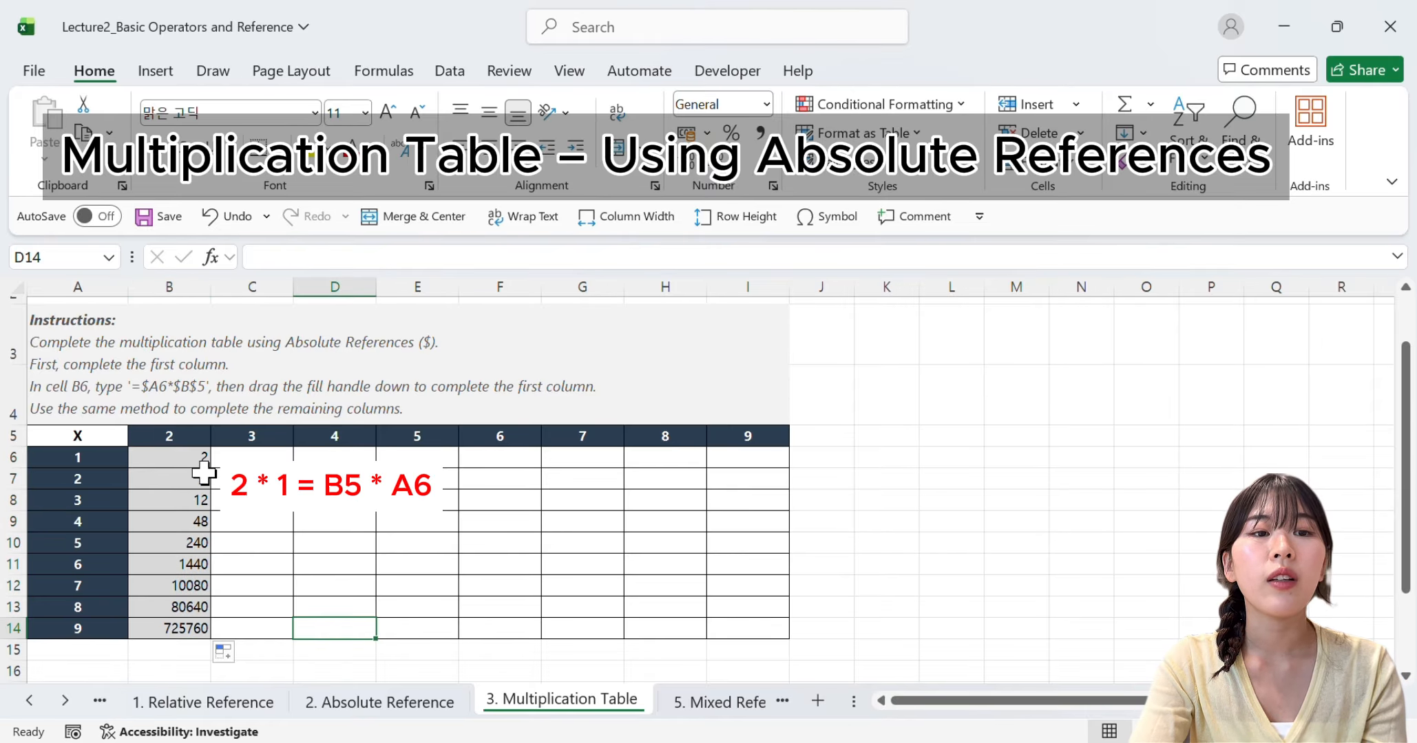
Inspect the filled formulas in B6 through B10 against the column header in B5, leaving them unedited
double_click(191, 457)
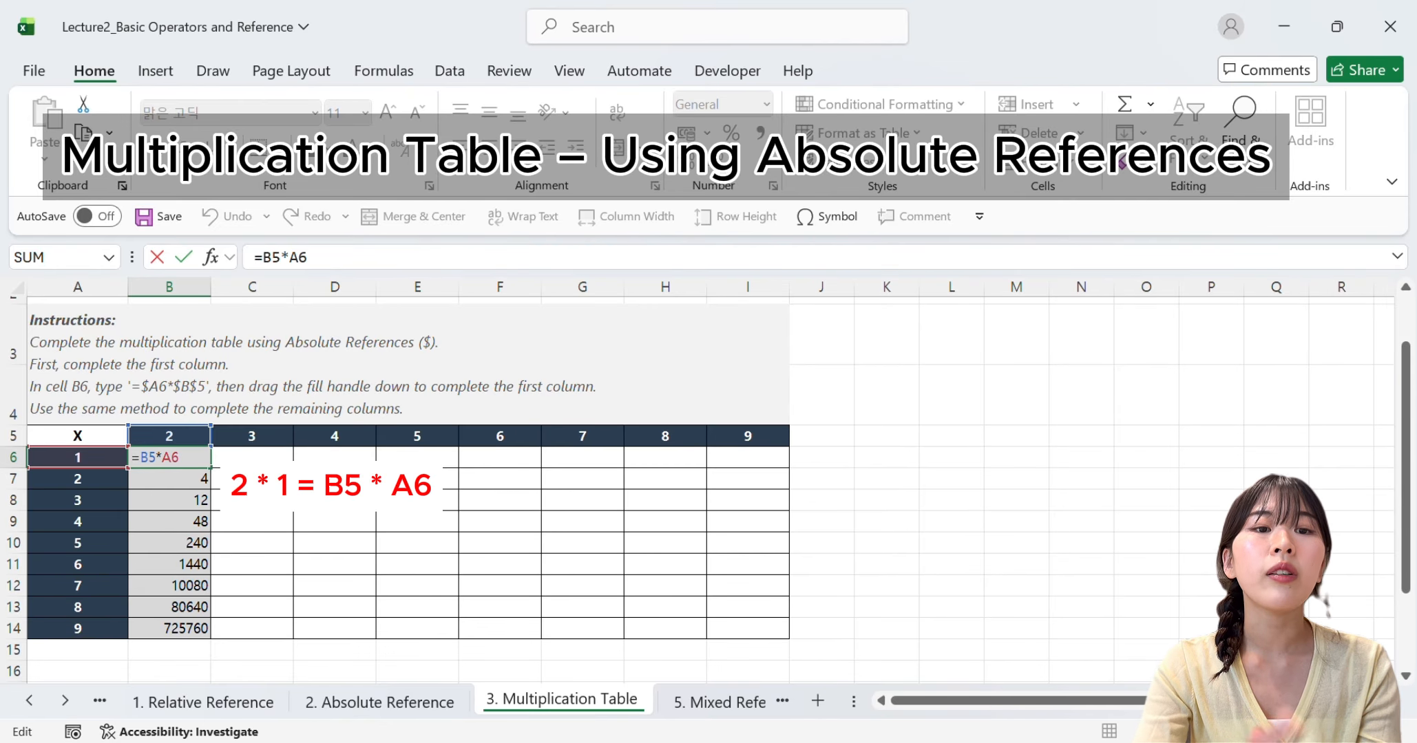
double_click(201, 486)
double_click(199, 504)
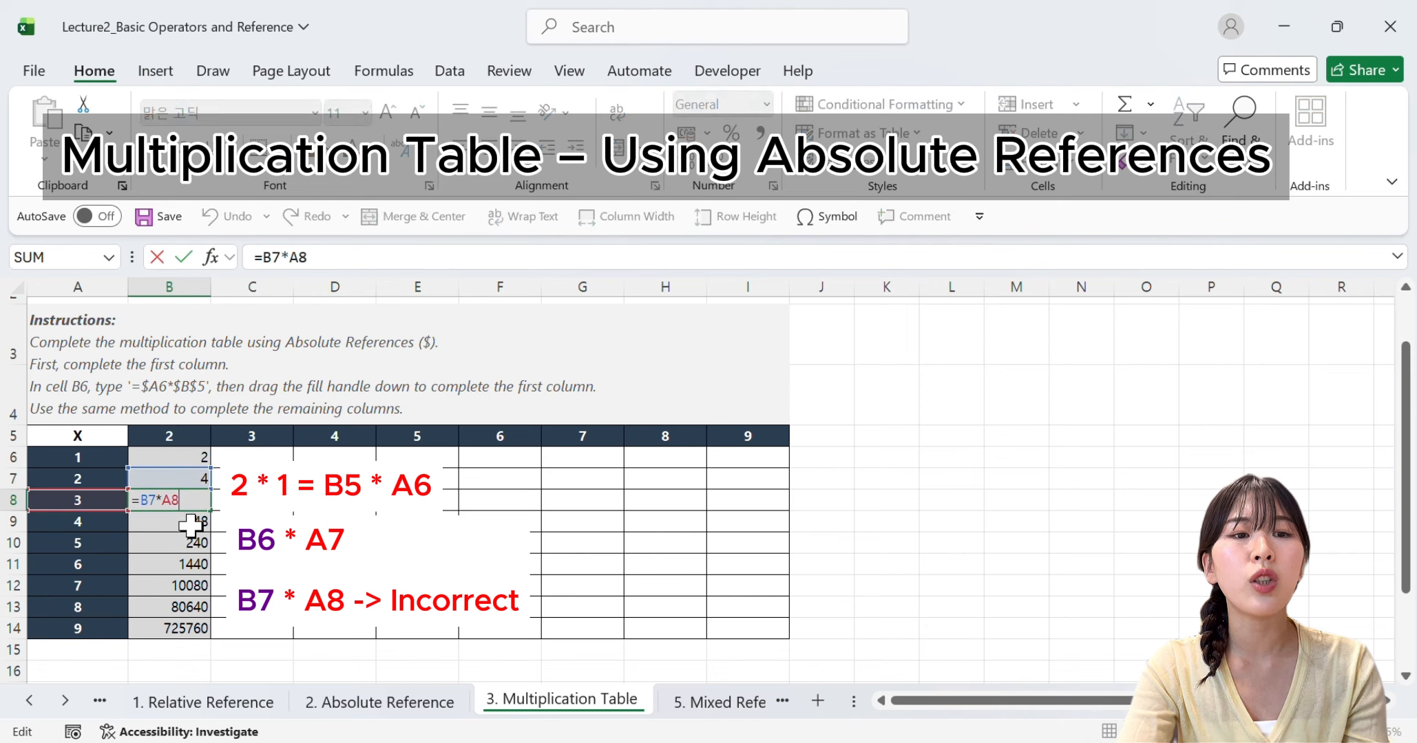
click(190, 527)
double_click(189, 527)
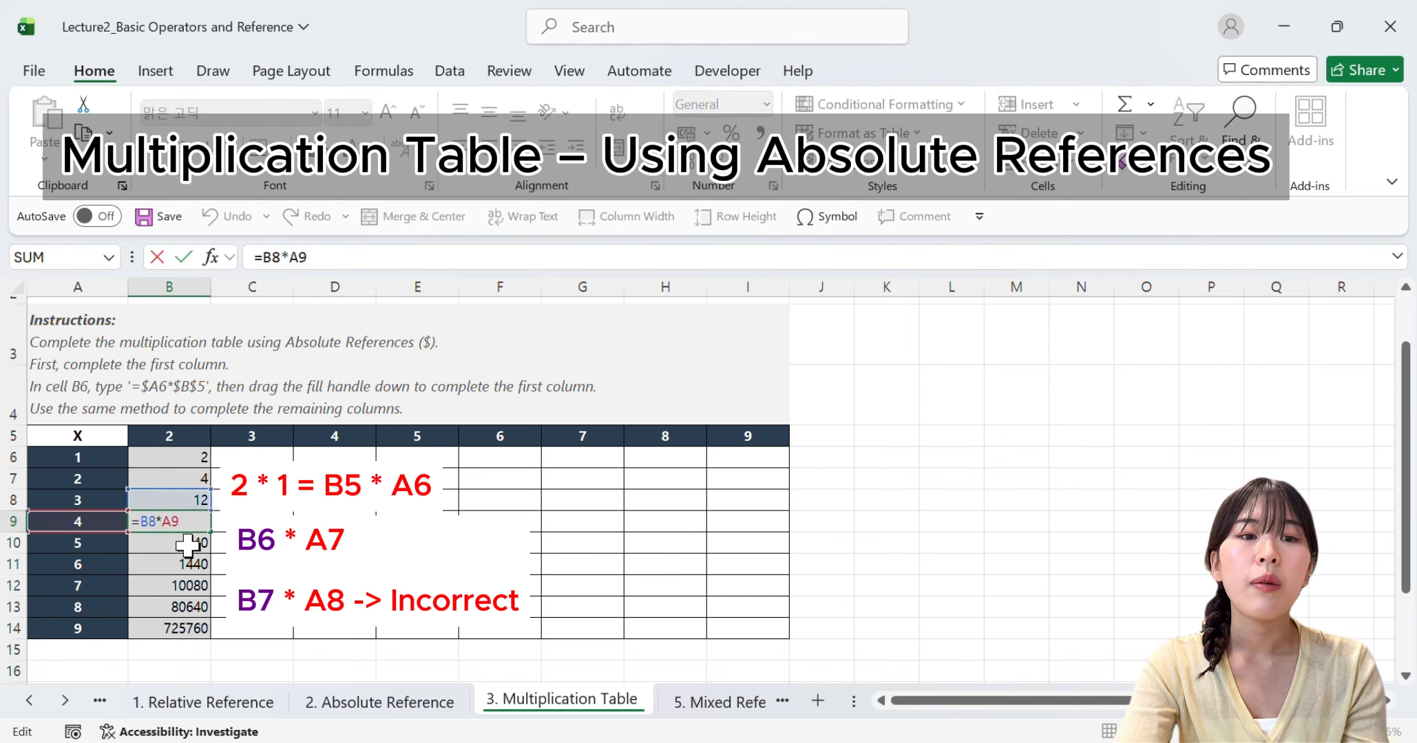
click(189, 544)
double_click(193, 542)
click(189, 435)
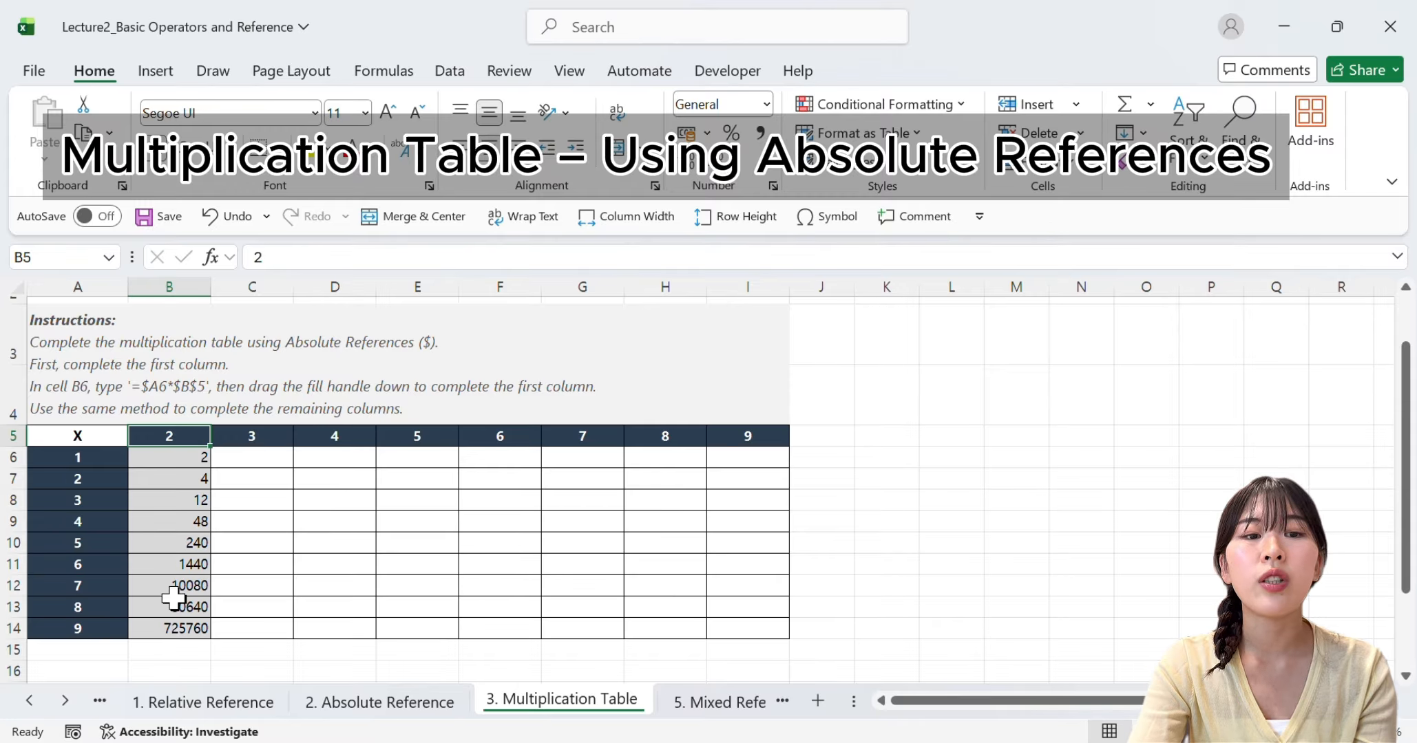
Make the B5 reference in B6 absolute and commit the formula =$B$5*A6
click(151, 462)
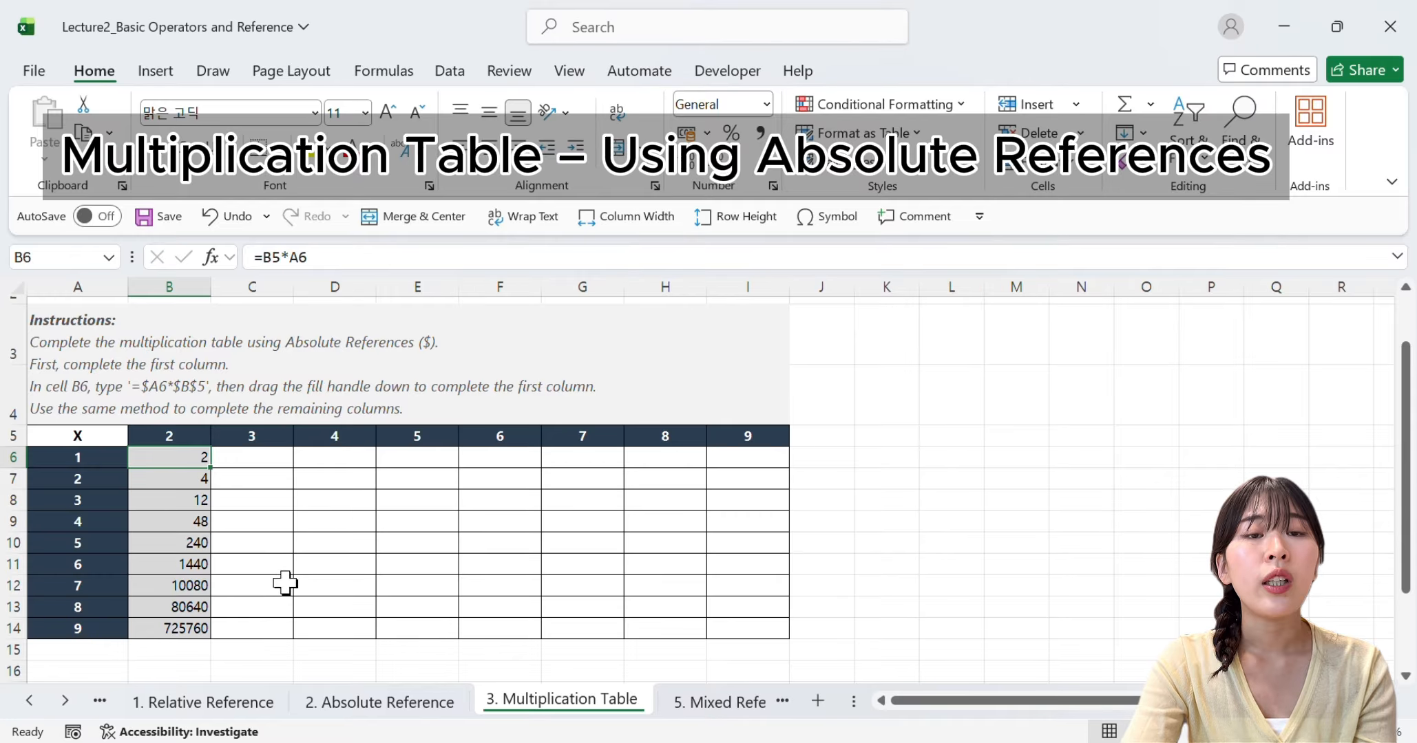
double_click(179, 457)
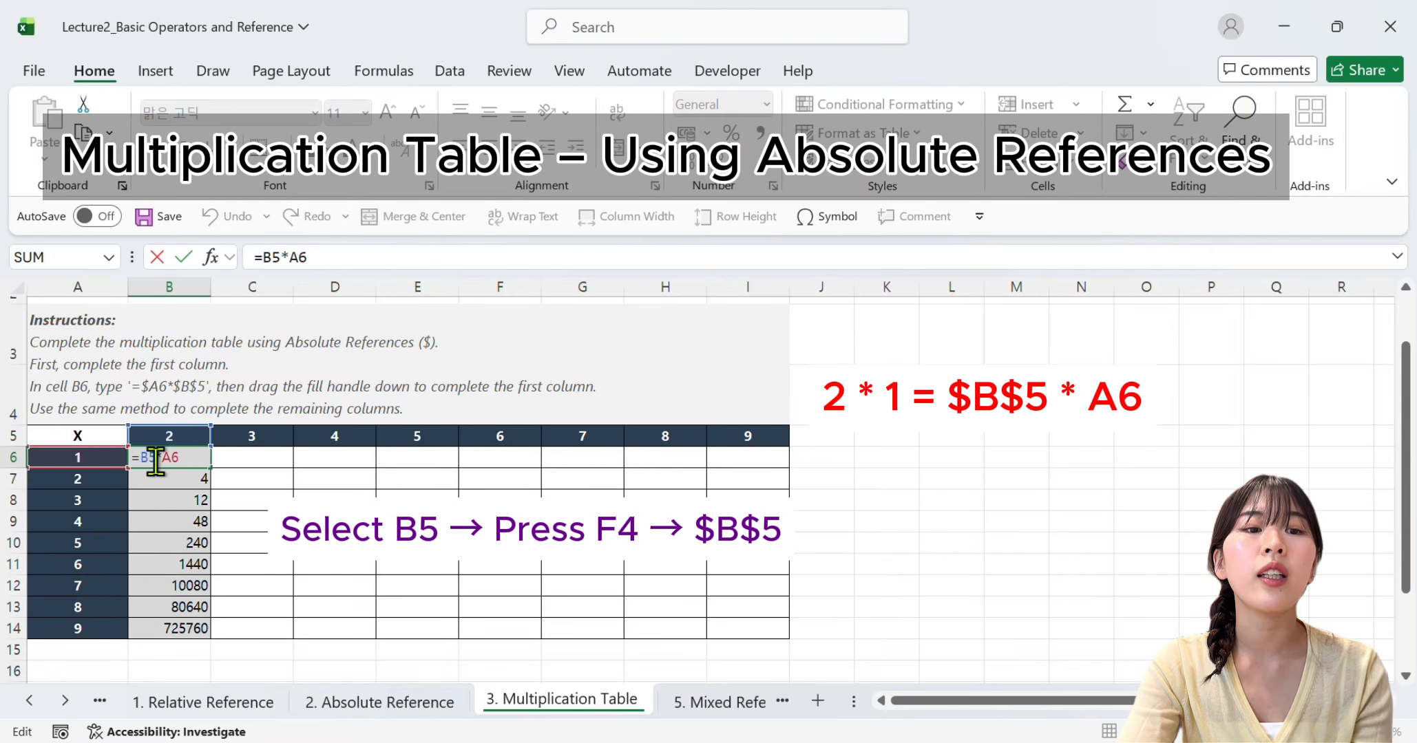
drag(156, 461, 141, 461)
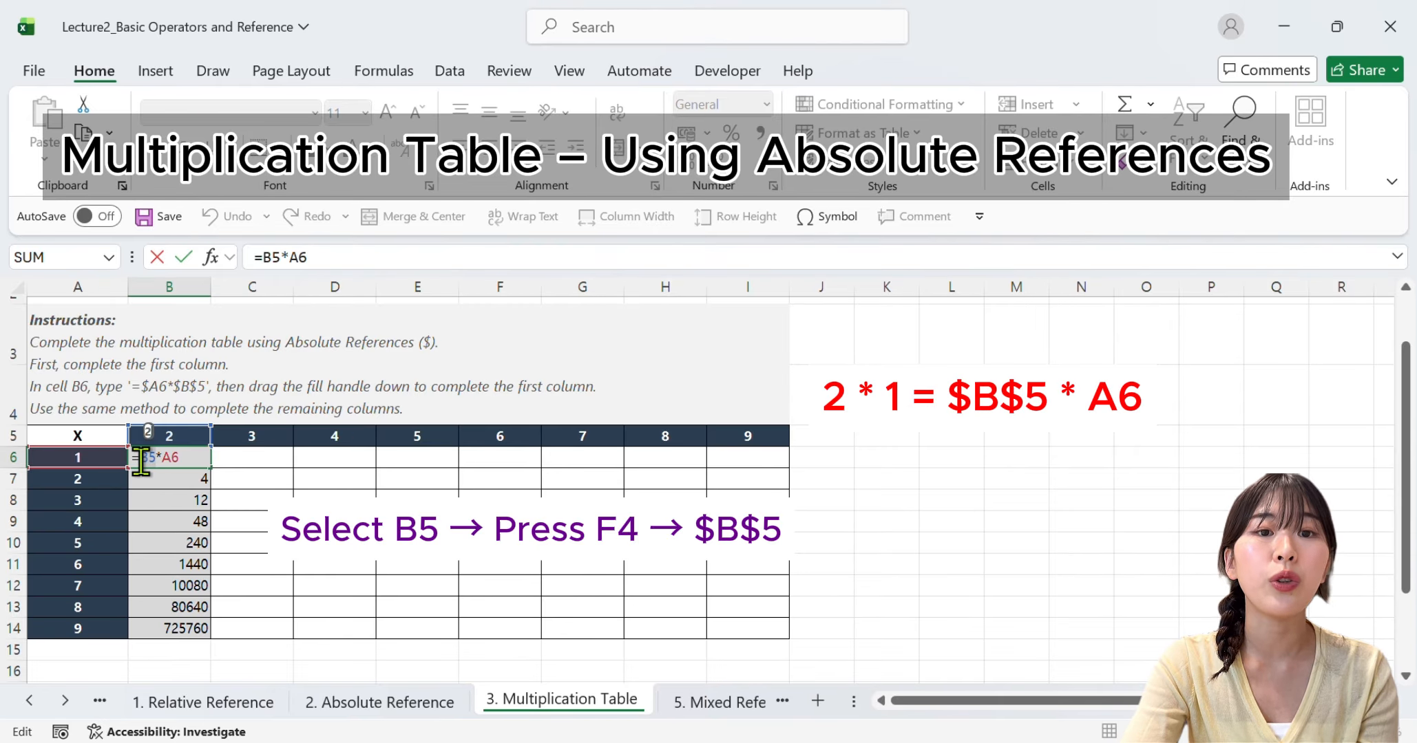
key(F4)
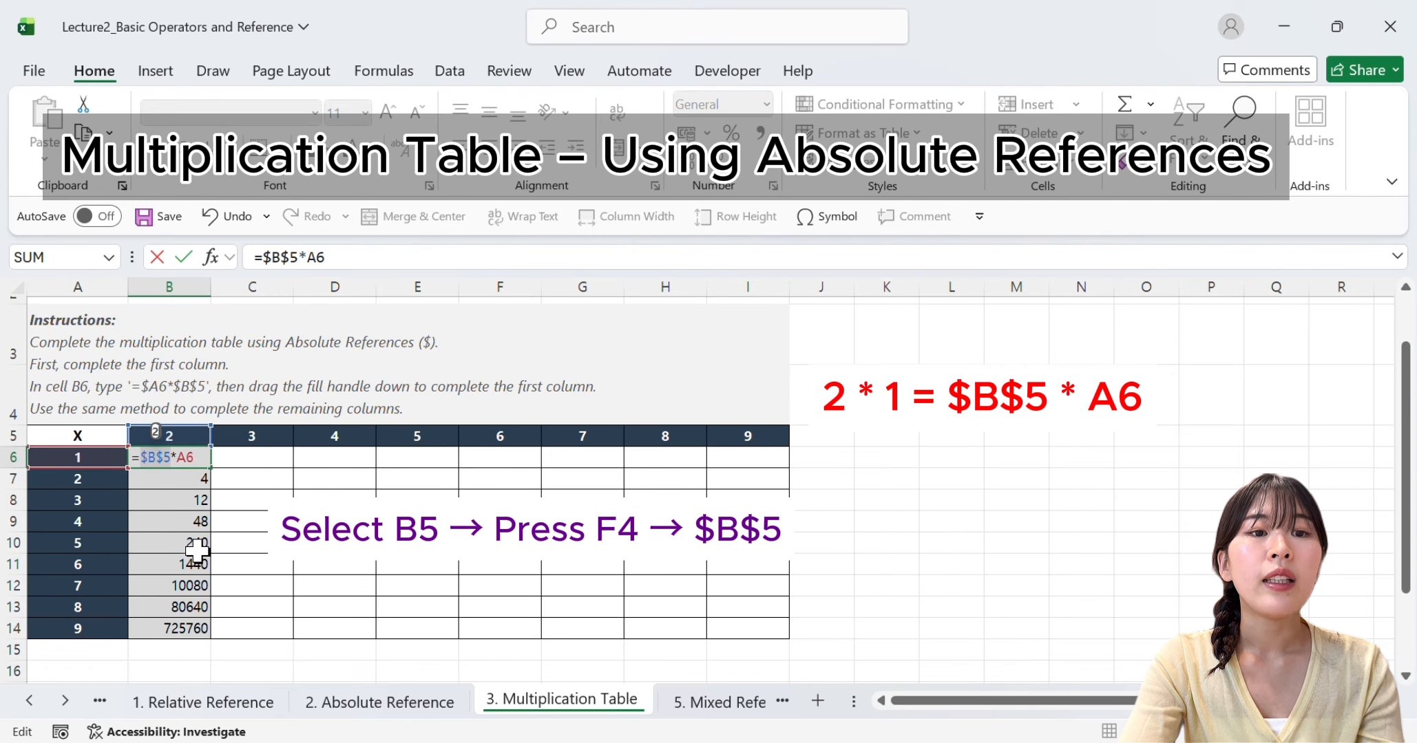
key(Return)
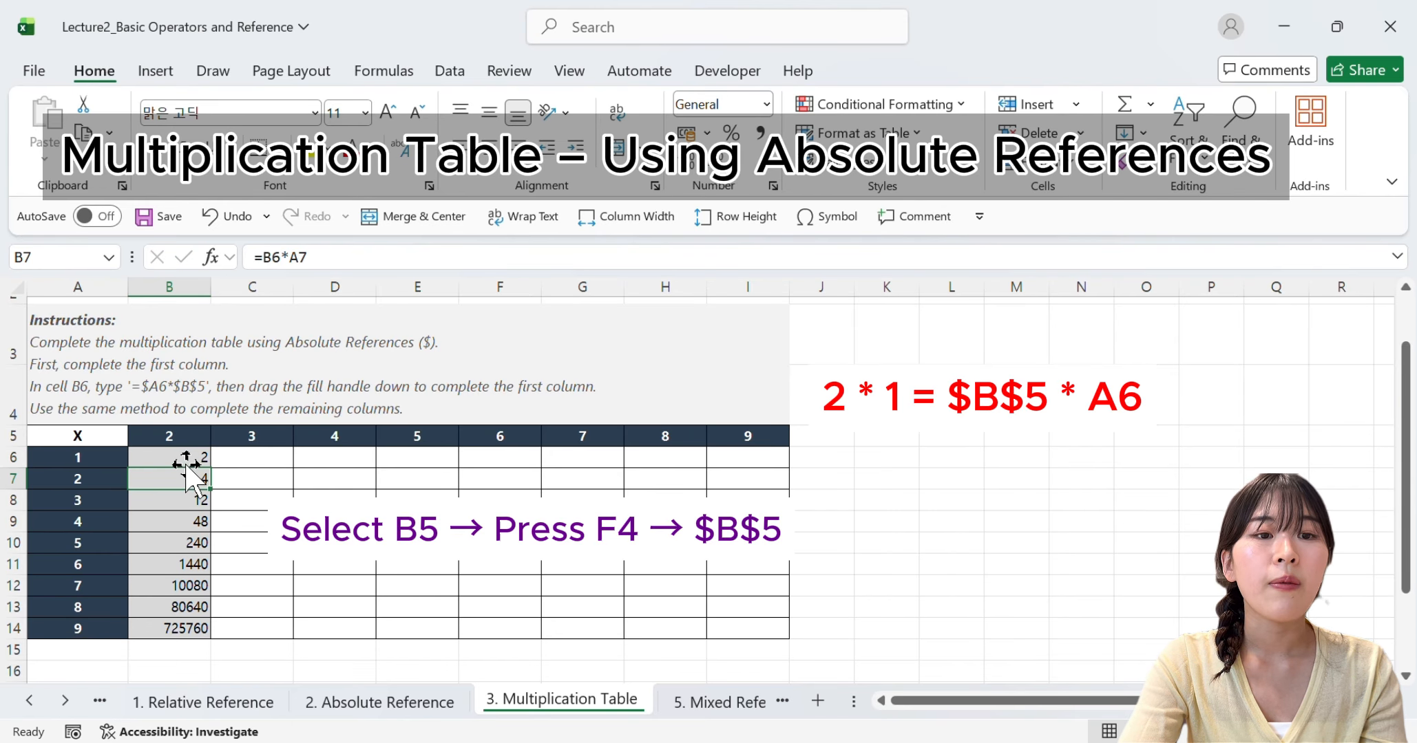
Auto-fill the formula =$B$5*A6 from B6 down through B14
click(196, 460)
drag(207, 464, 190, 631)
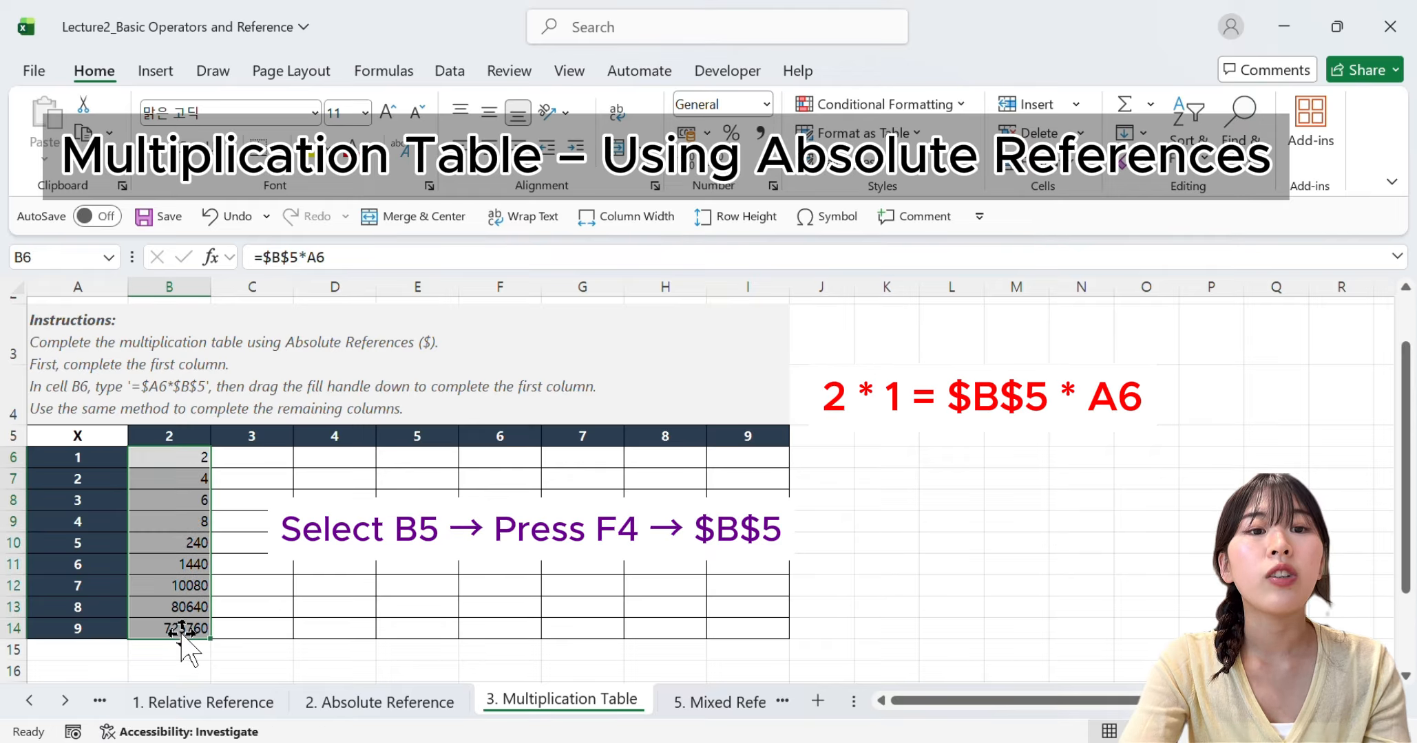
click(284, 654)
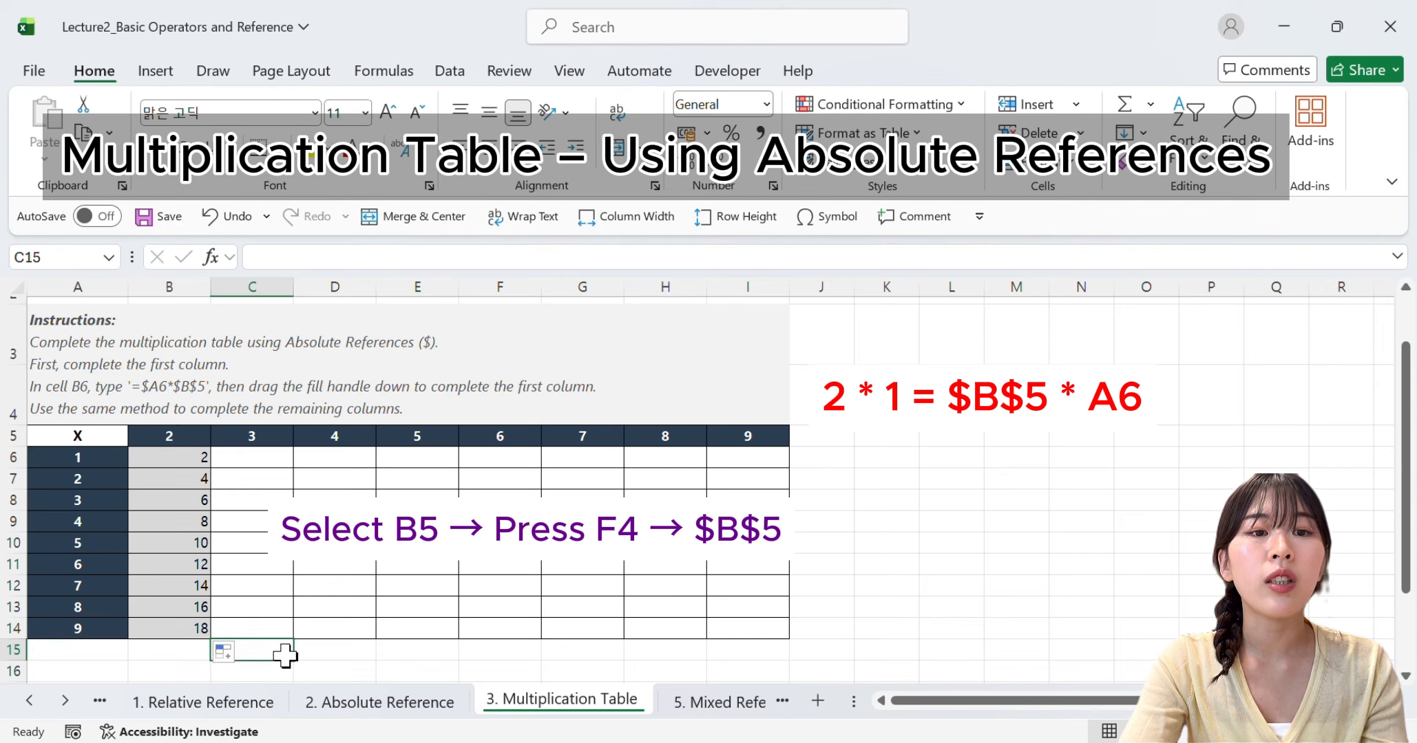
Examine the formulas in B6 through B9 to see which references are locked and which shift, leaving them unedited
click(189, 459)
double_click(182, 460)
key(Return)
double_click(181, 482)
key(Return)
double_click(179, 501)
key(Return)
double_click(173, 523)
key(Return)
Enter the formula =$C$5*A6 in C6, with an absolute reference to the column header 3
click(260, 458)
text(=)
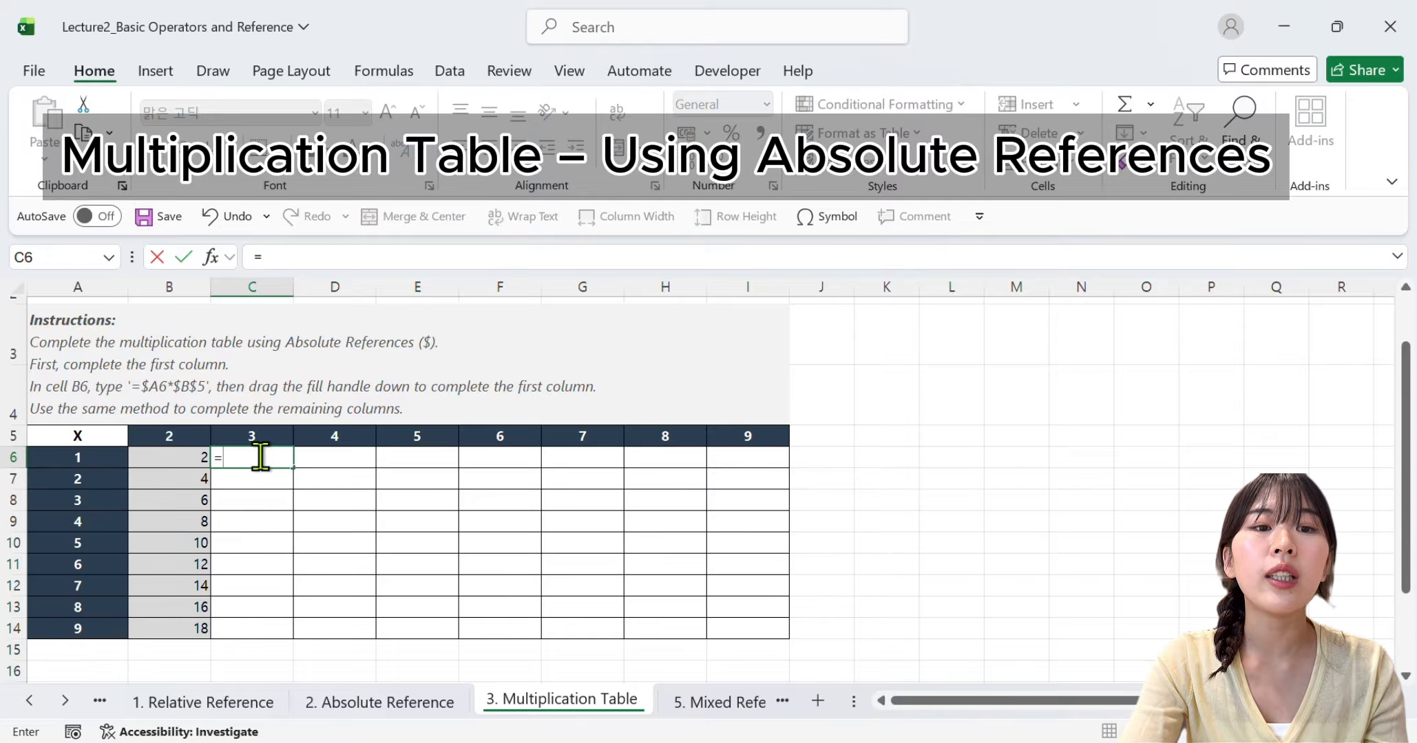
click(256, 437)
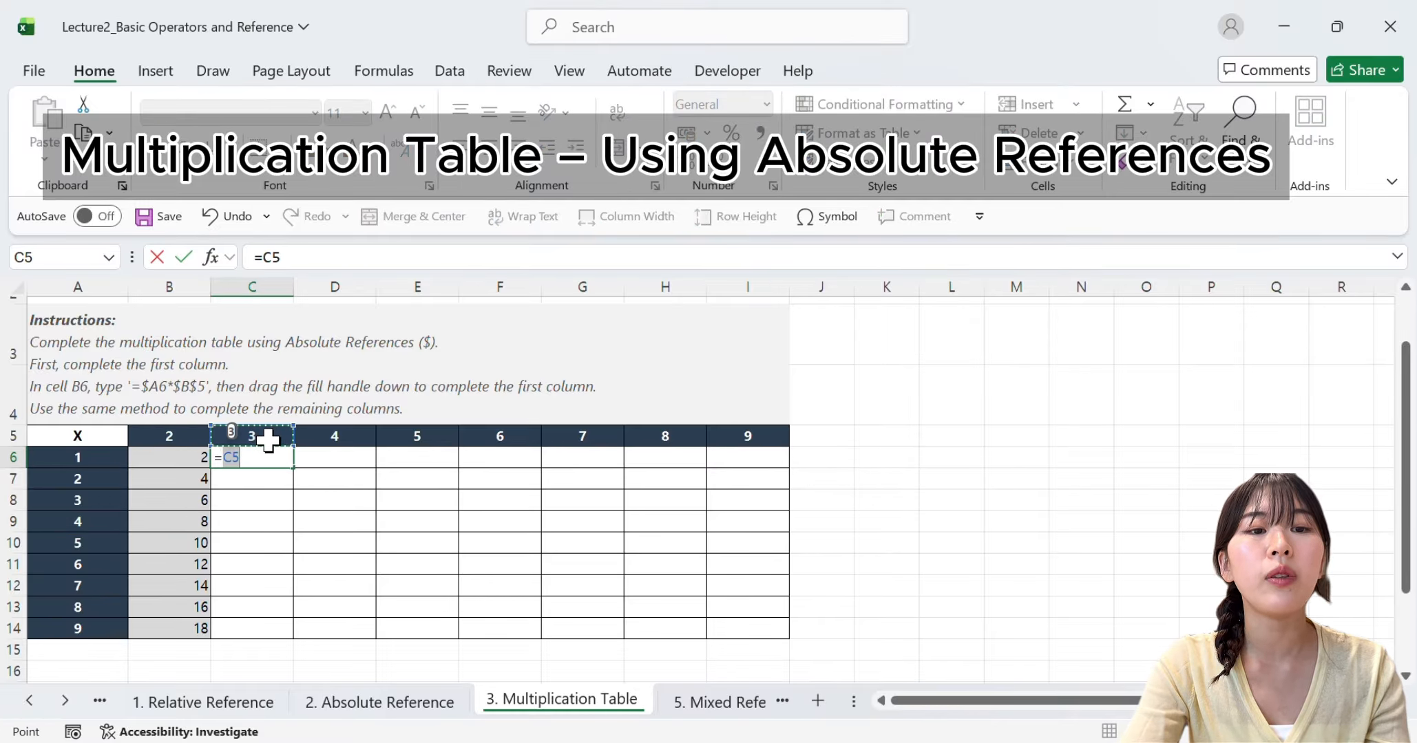
key(F4)
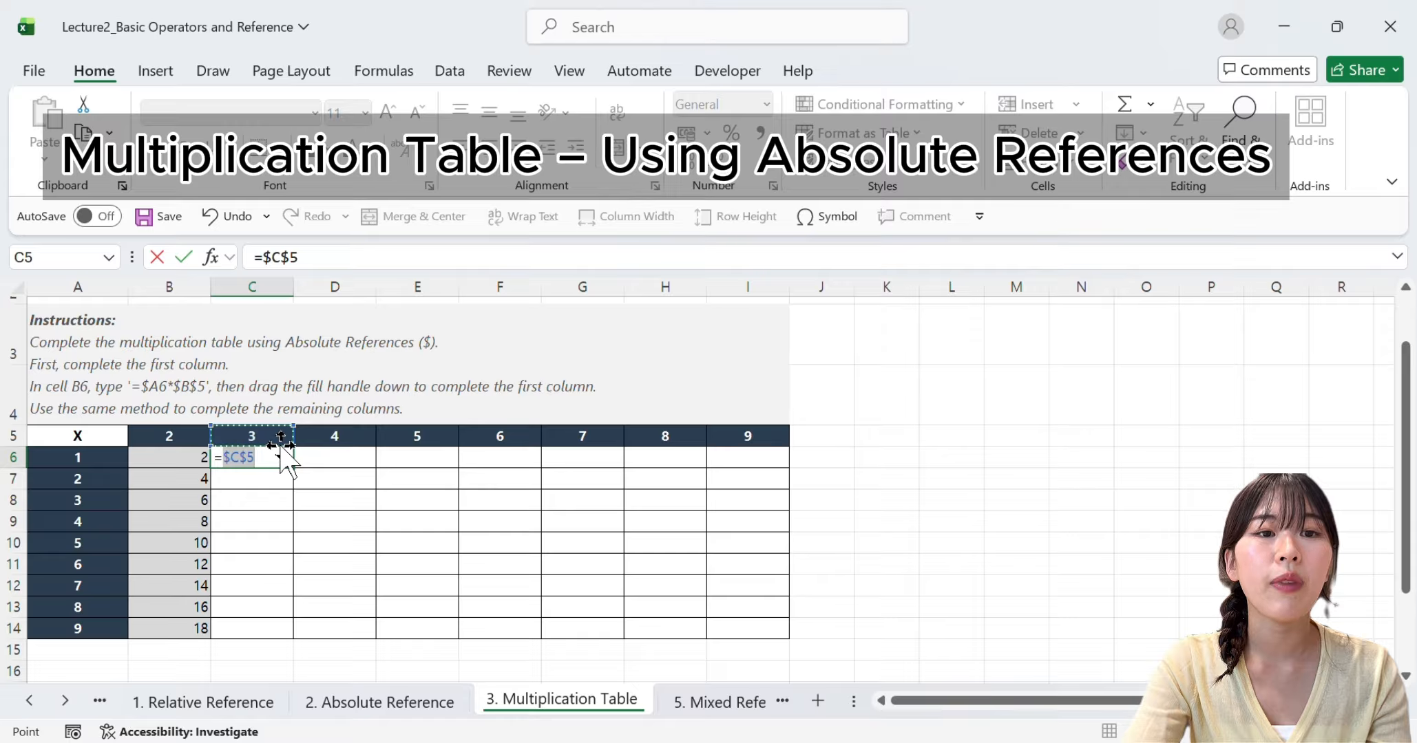
text(*)
click(114, 458)
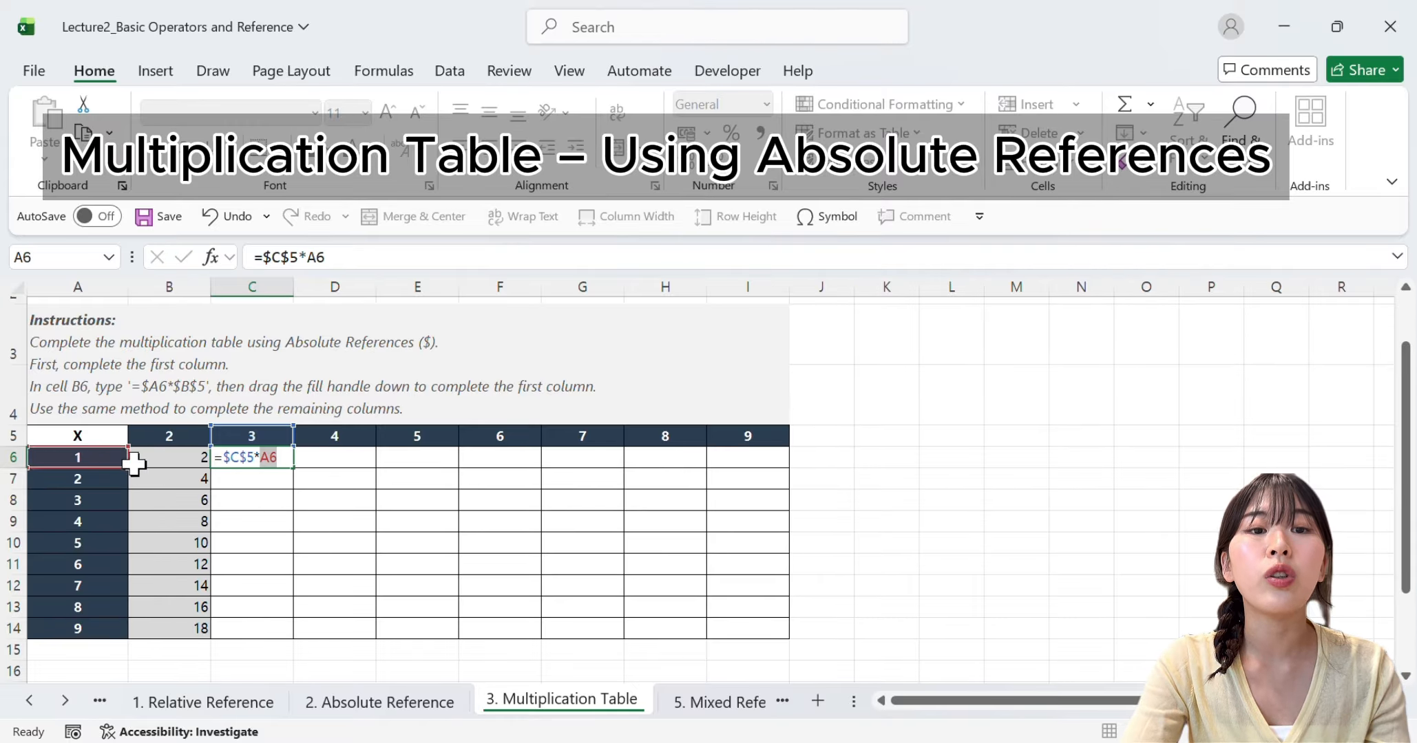
key(Return)
Auto-fill the formula =$C$5*A6 from C6 down through C14
click(278, 459)
drag(291, 466, 271, 630)
click(356, 630)
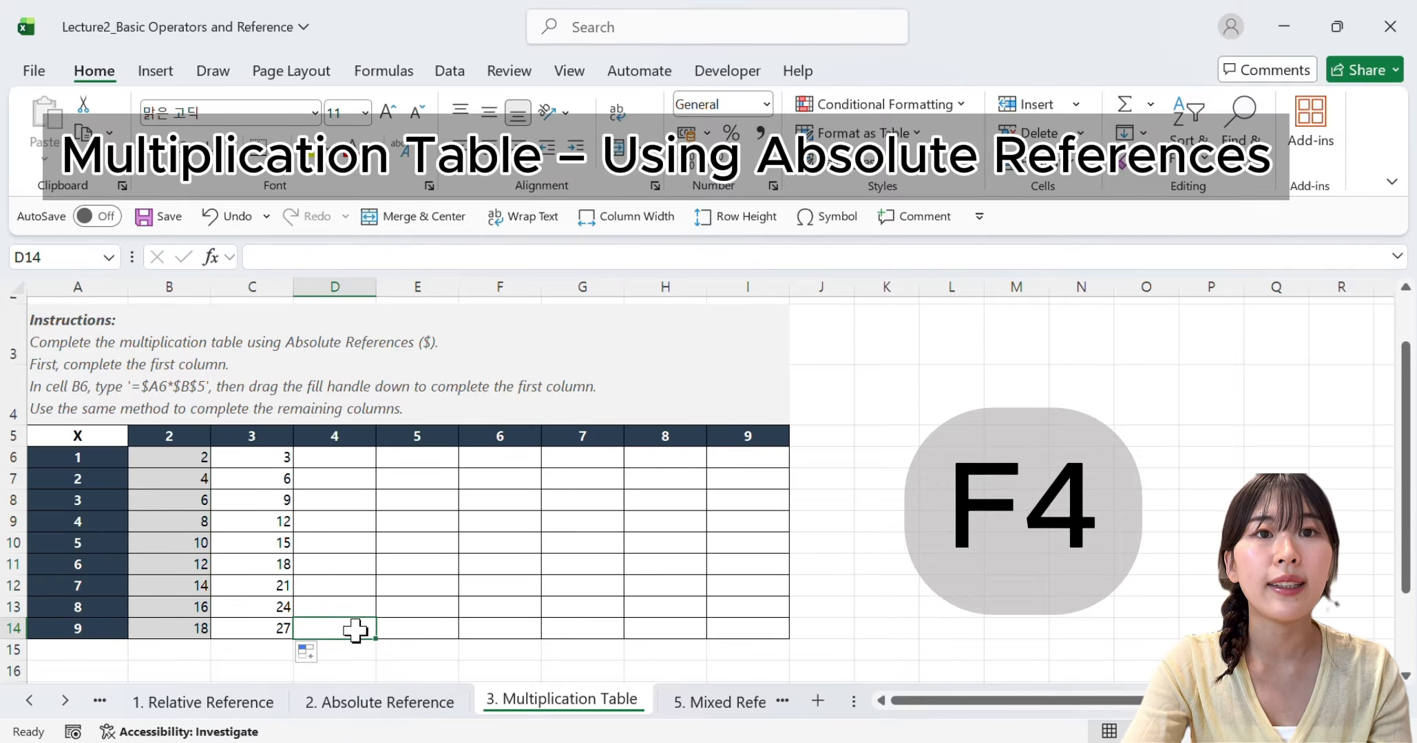
Open the 5. Mixed Reference sheet and examine the row-locked formula =C$5 in C6
click(719, 705)
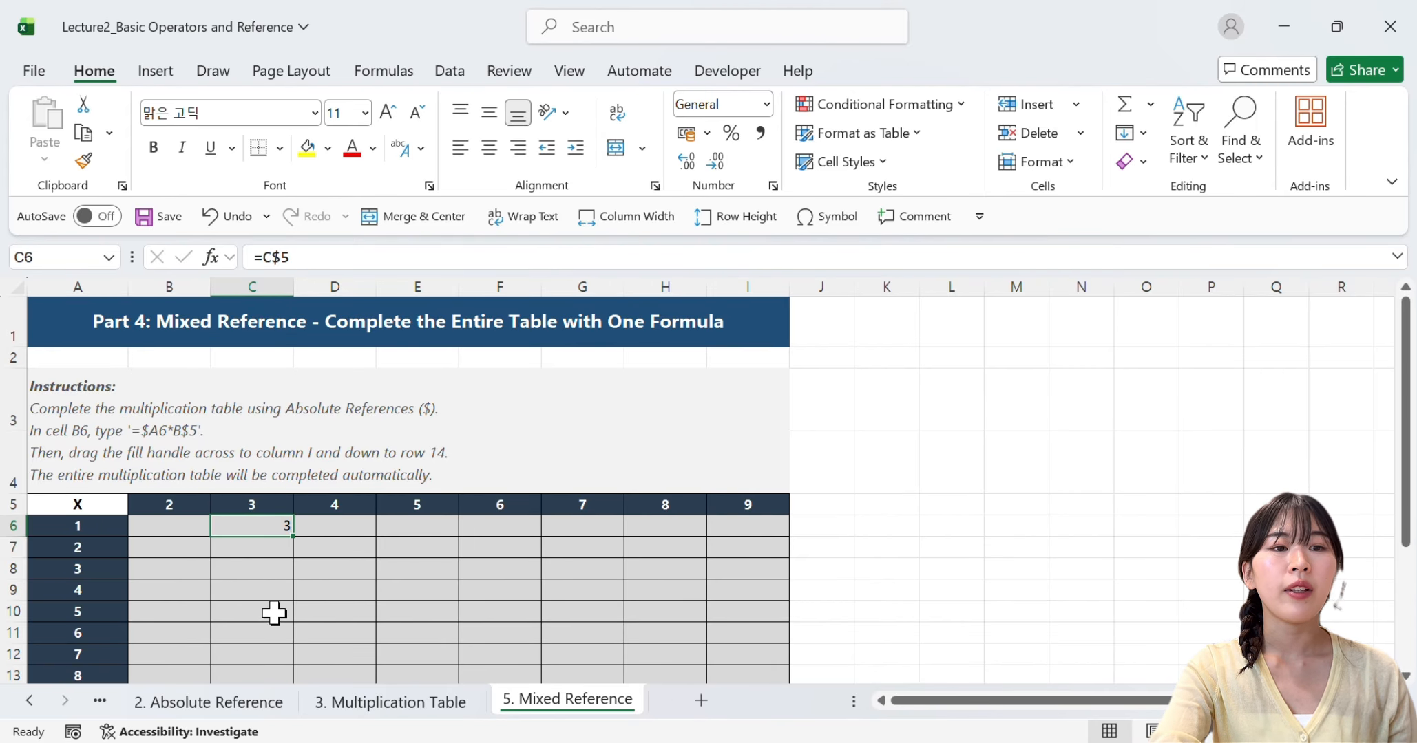
double_click(224, 527)
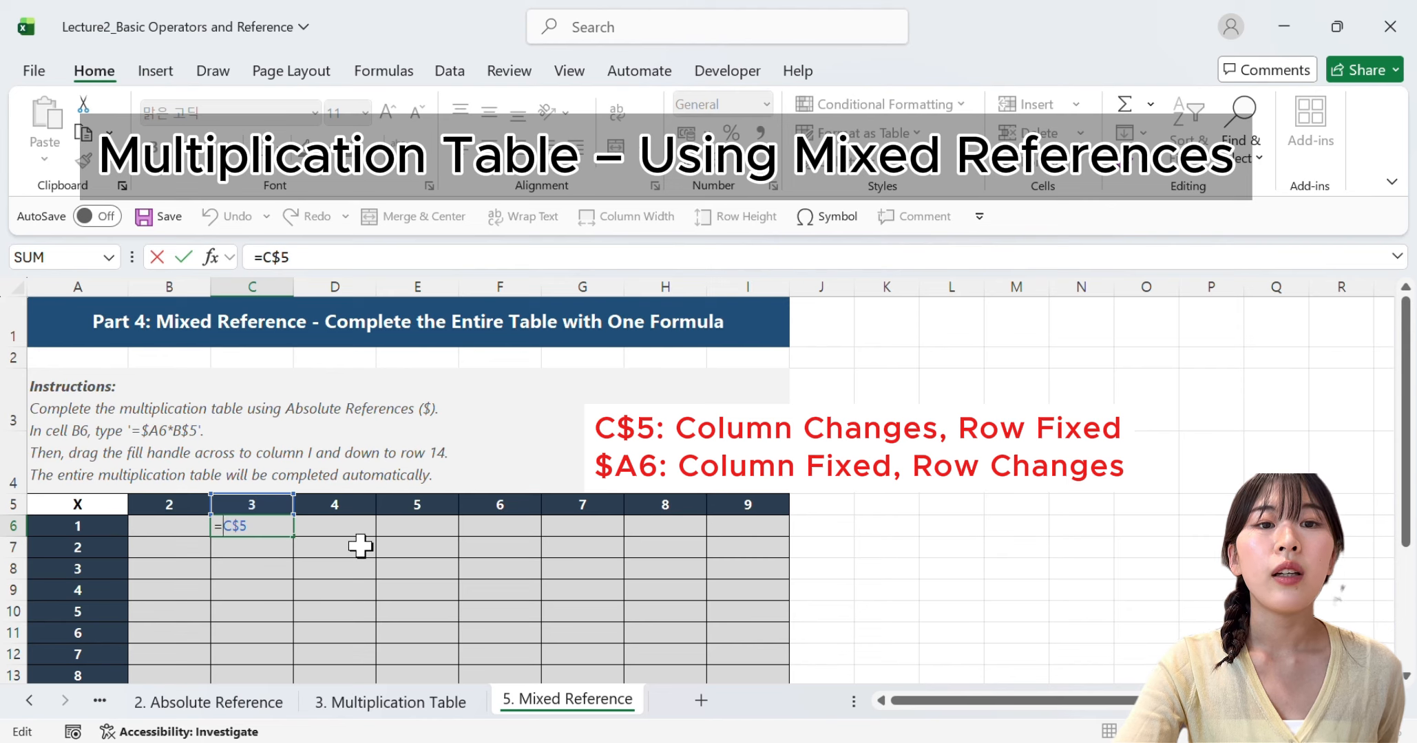
key(Return)
key(Return)
Auto-fill the formula =C$5 from C6 across row 6 through column I
click(269, 530)
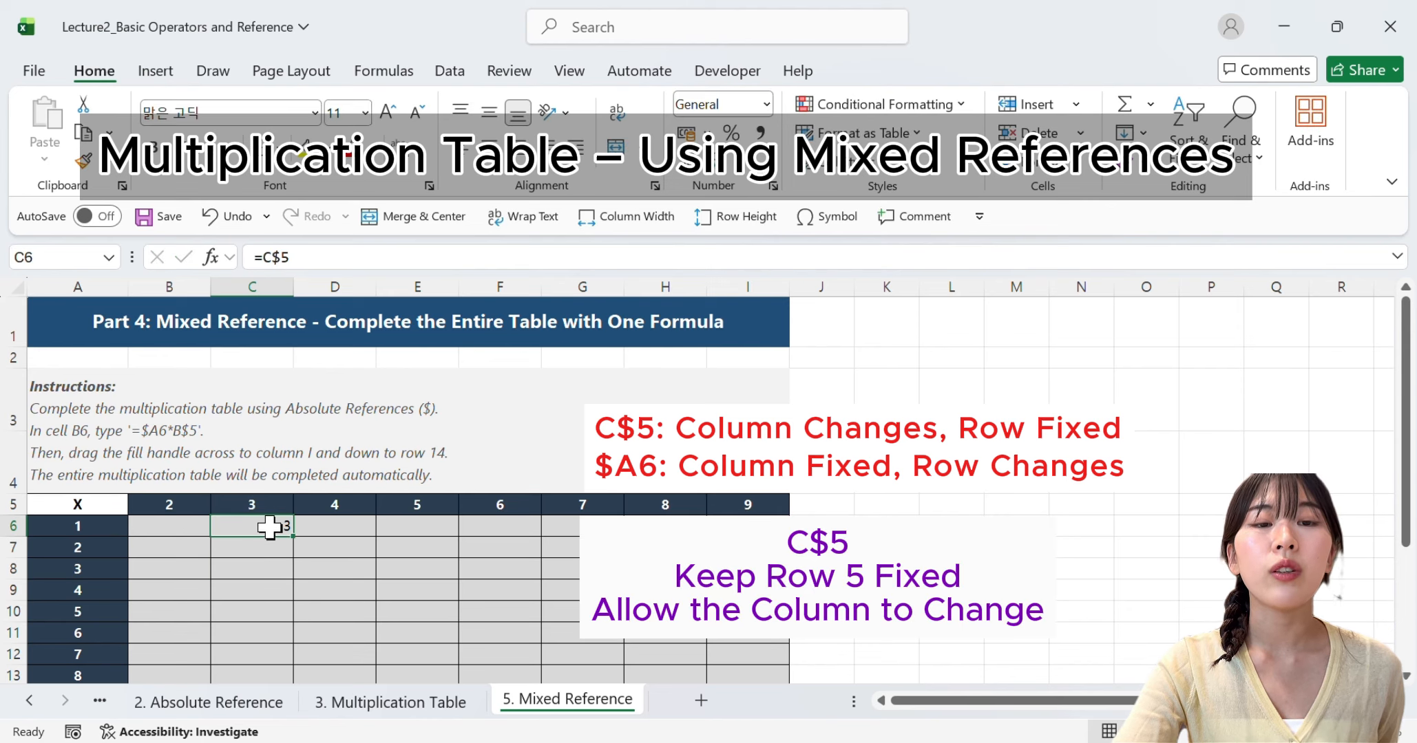
drag(291, 535, 747, 526)
Inspect the filled formulas in D6, E6 and F6 to see how the column letter and row number behave
click(331, 525)
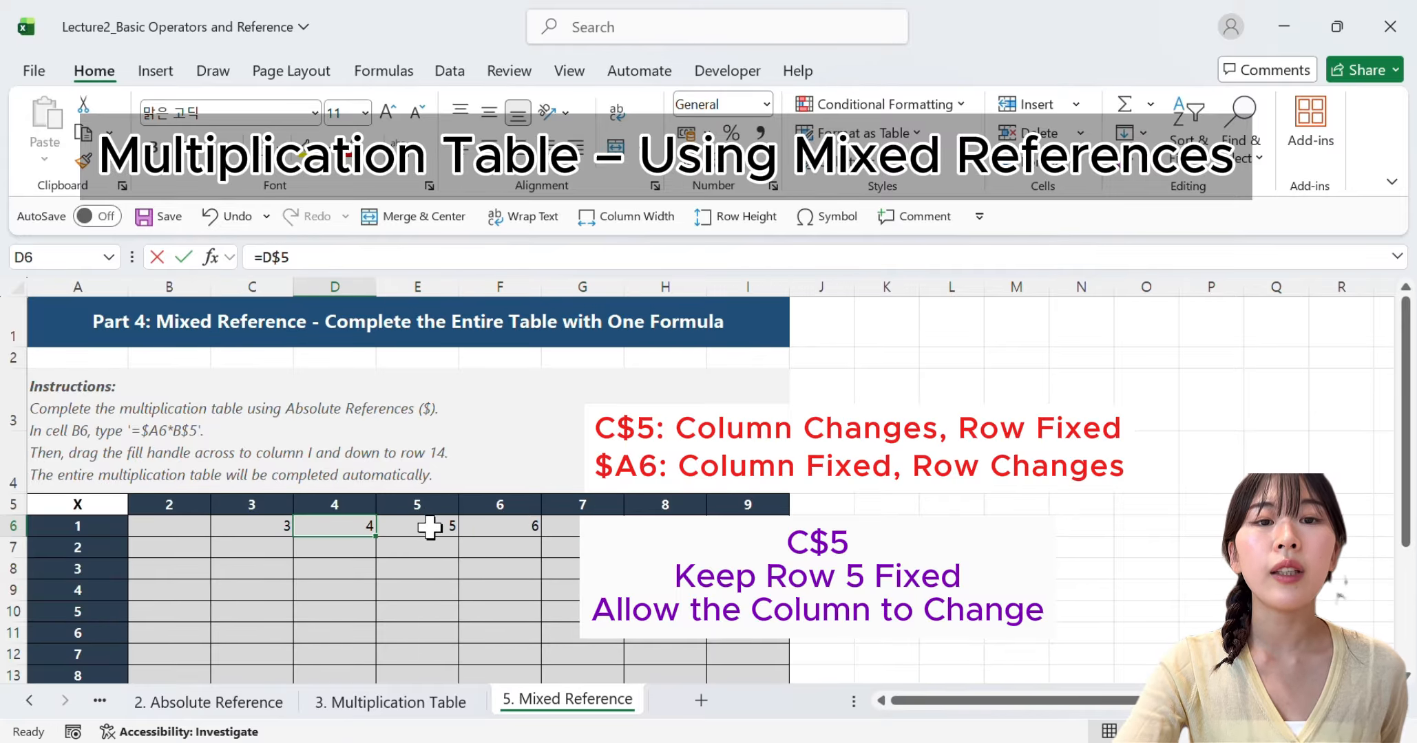
key(F2)
click(440, 529)
key(F2)
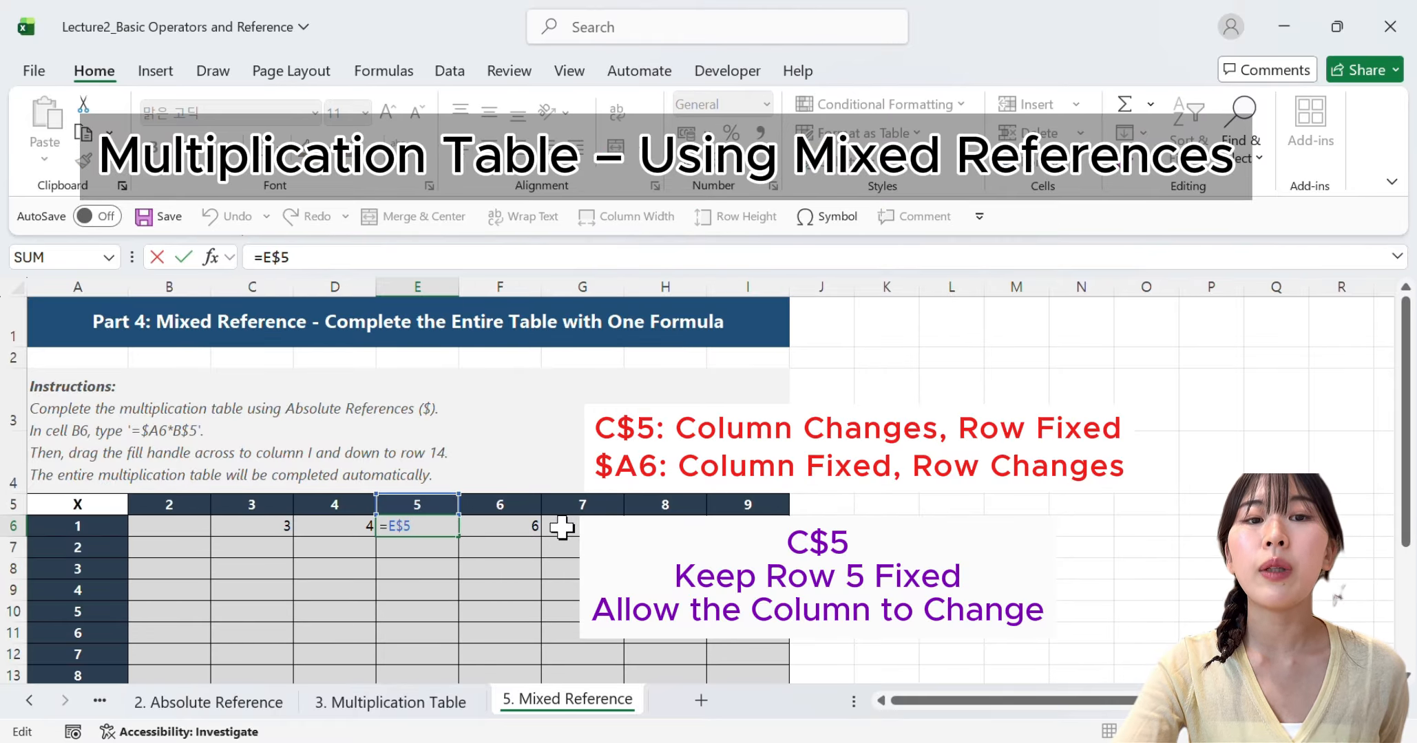
click(522, 523)
key(F2)
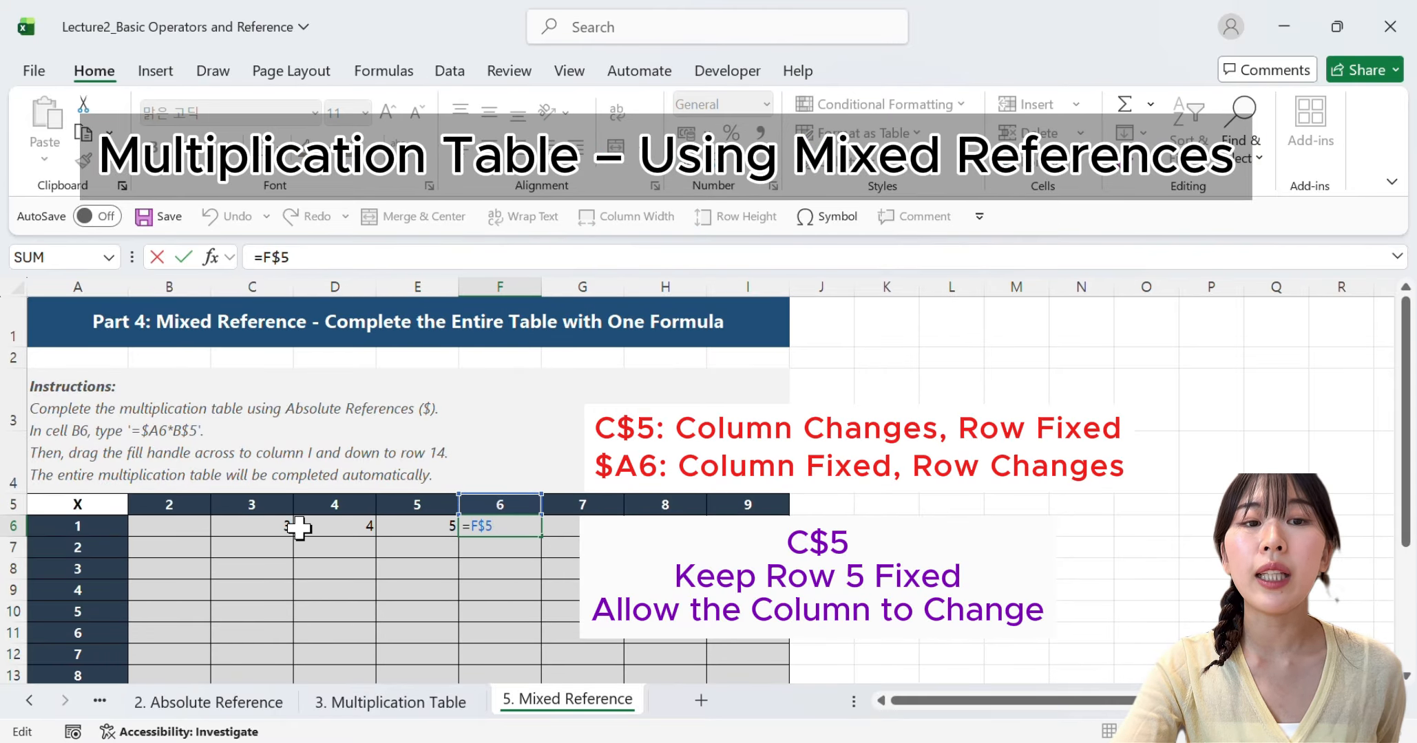
Auto-fill the row-locked formula =C$5 from C6 down column C
click(296, 528)
click(283, 528)
drag(293, 536, 284, 635)
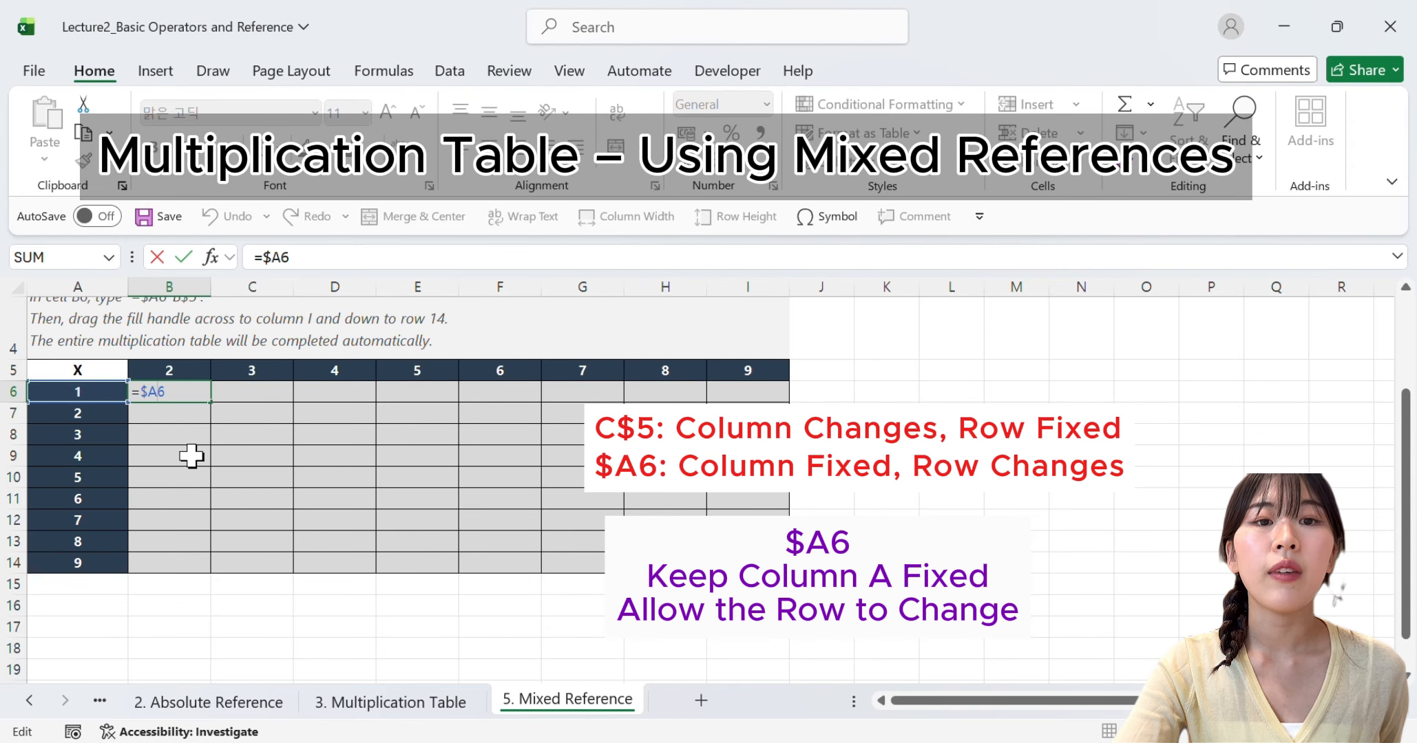
Commit the column-locked formula =$A6 in B6 and auto-fill it down through B13
key(ctrl+Return)
drag(211, 402, 187, 542)
Inspect the filled formulas in B7, B8 and B9 for the locked column and changing row, leaving them unedited
click(174, 408)
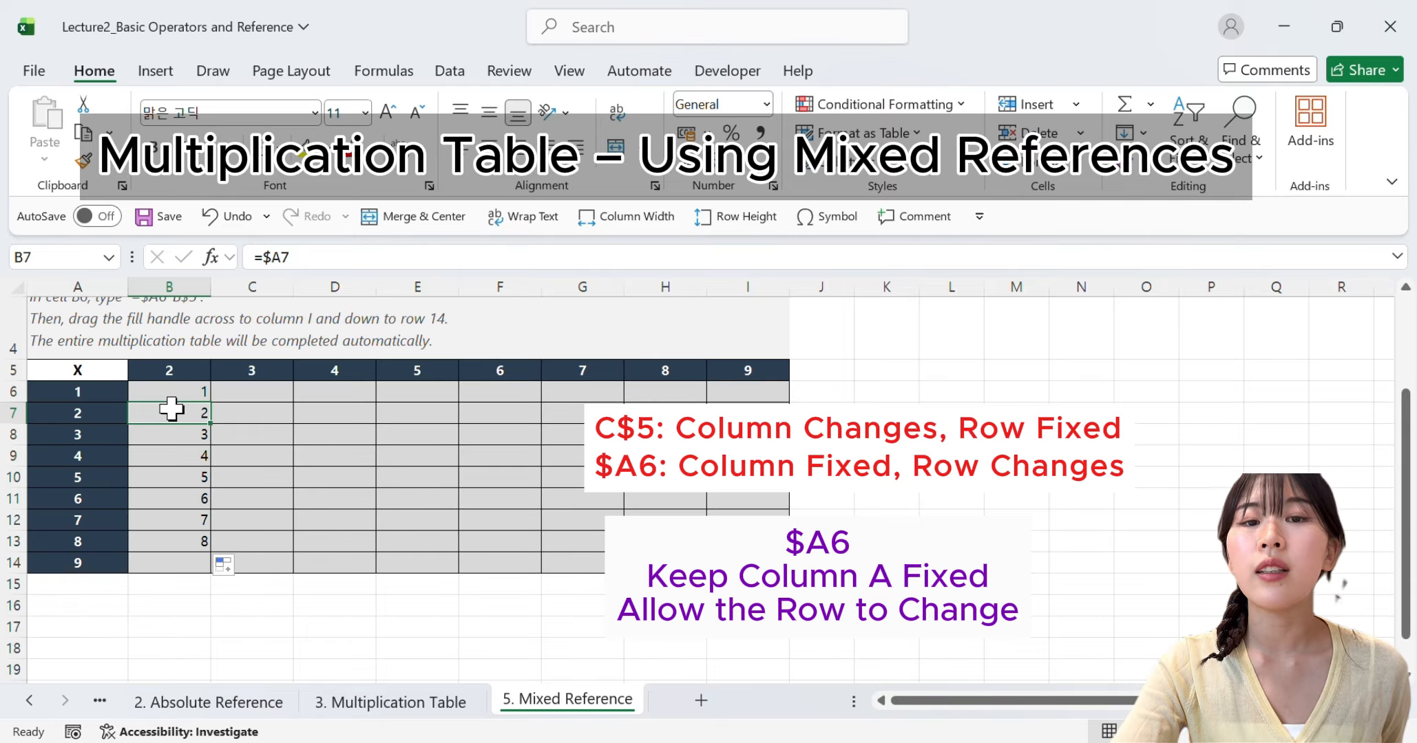
click(167, 430)
double_click(168, 436)
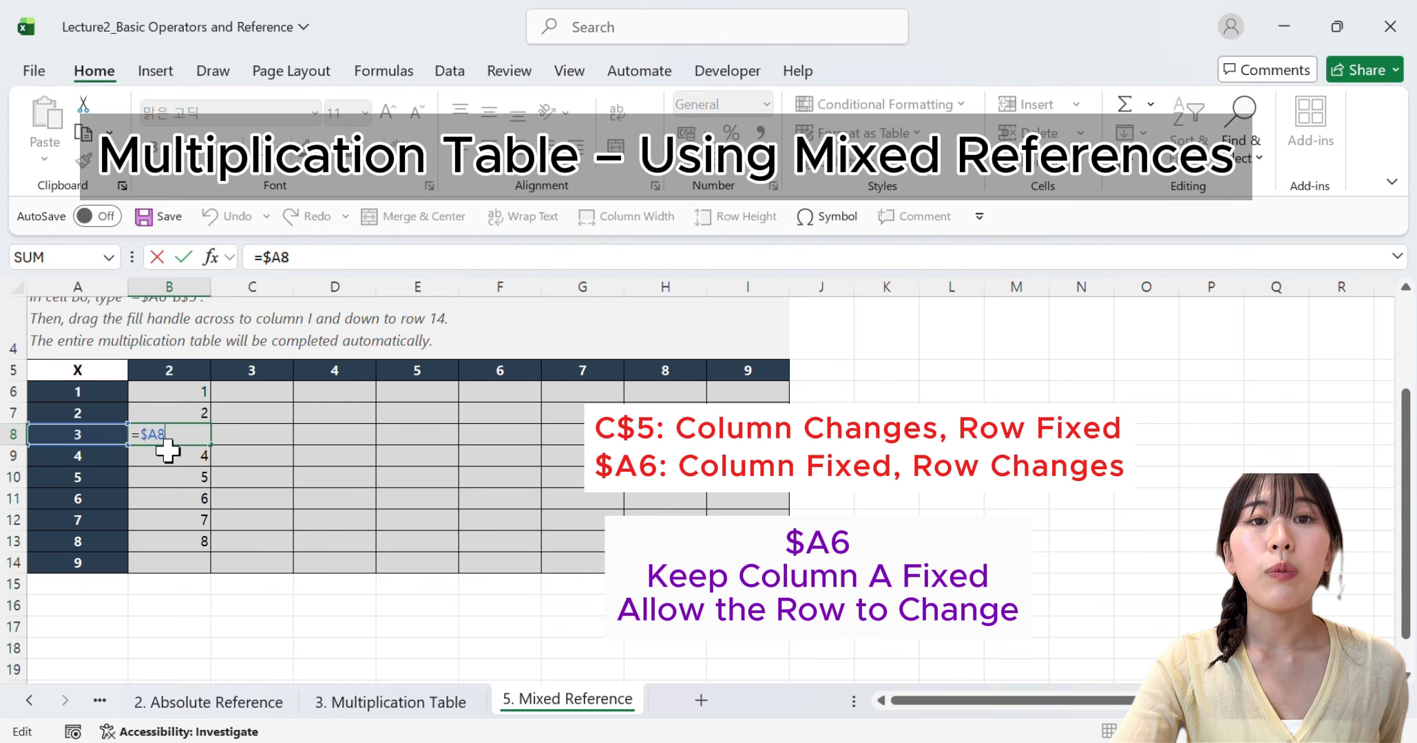
click(168, 454)
double_click(169, 454)
Auto-fill the formula =$A6 from B6 across row 6 through I6
click(175, 391)
drag(211, 402, 774, 399)
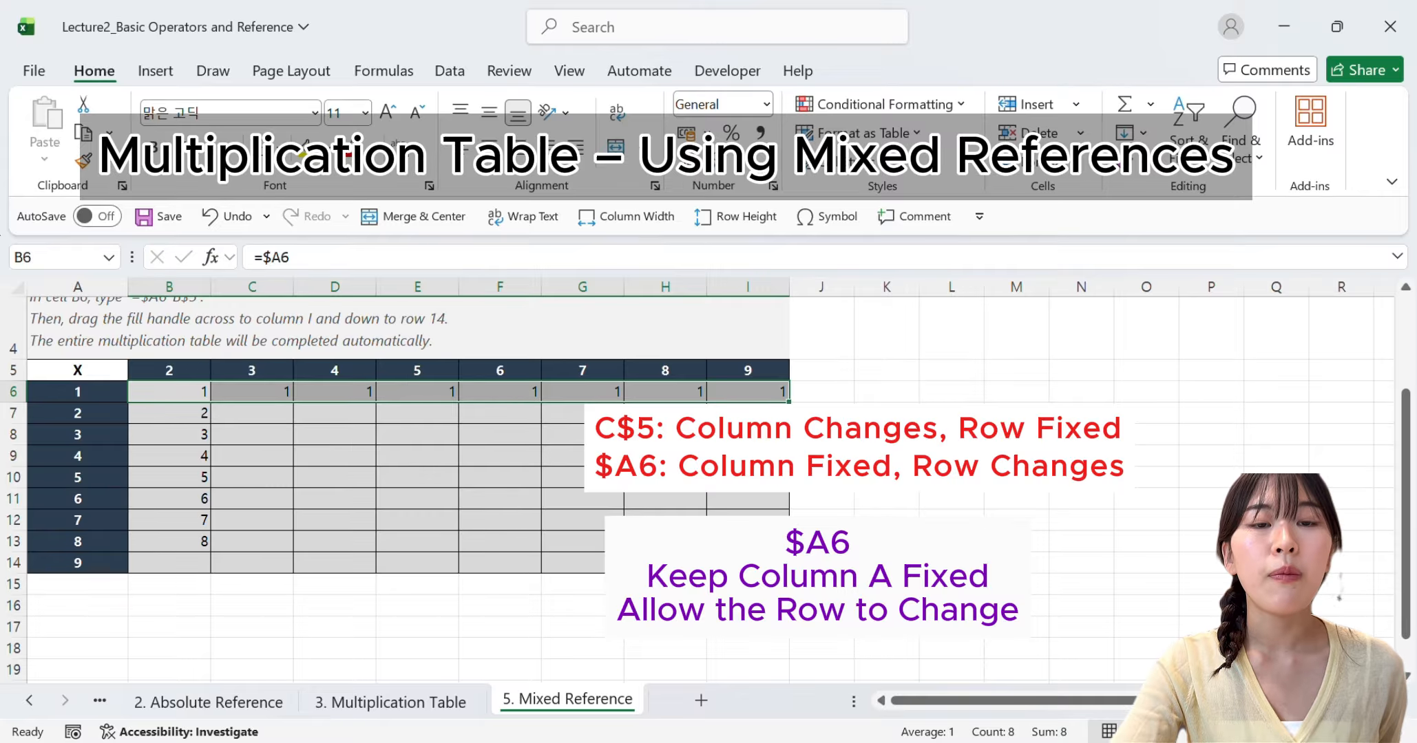
click(930, 457)
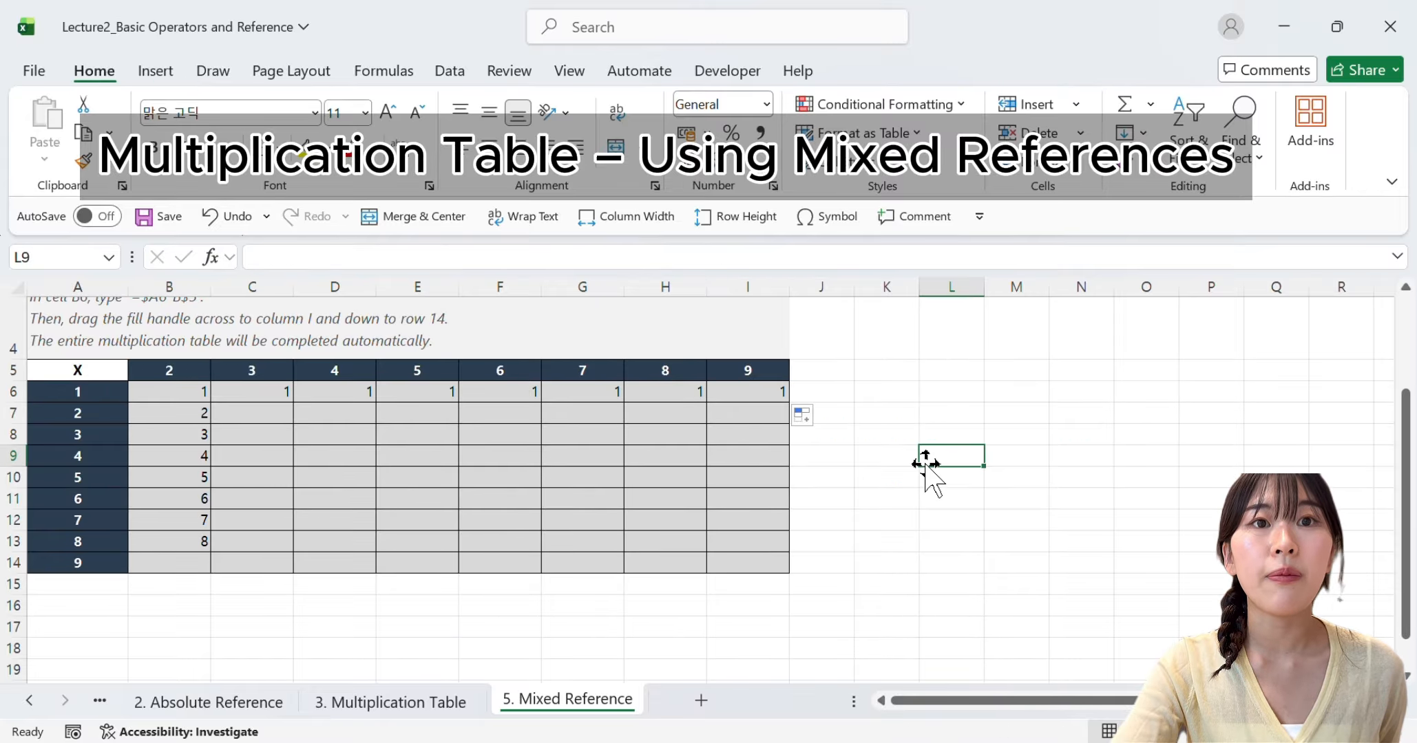
Clear the contents of B6:I14 and enter the relative formula =B5*A6 in B6
drag(169, 389, 755, 569)
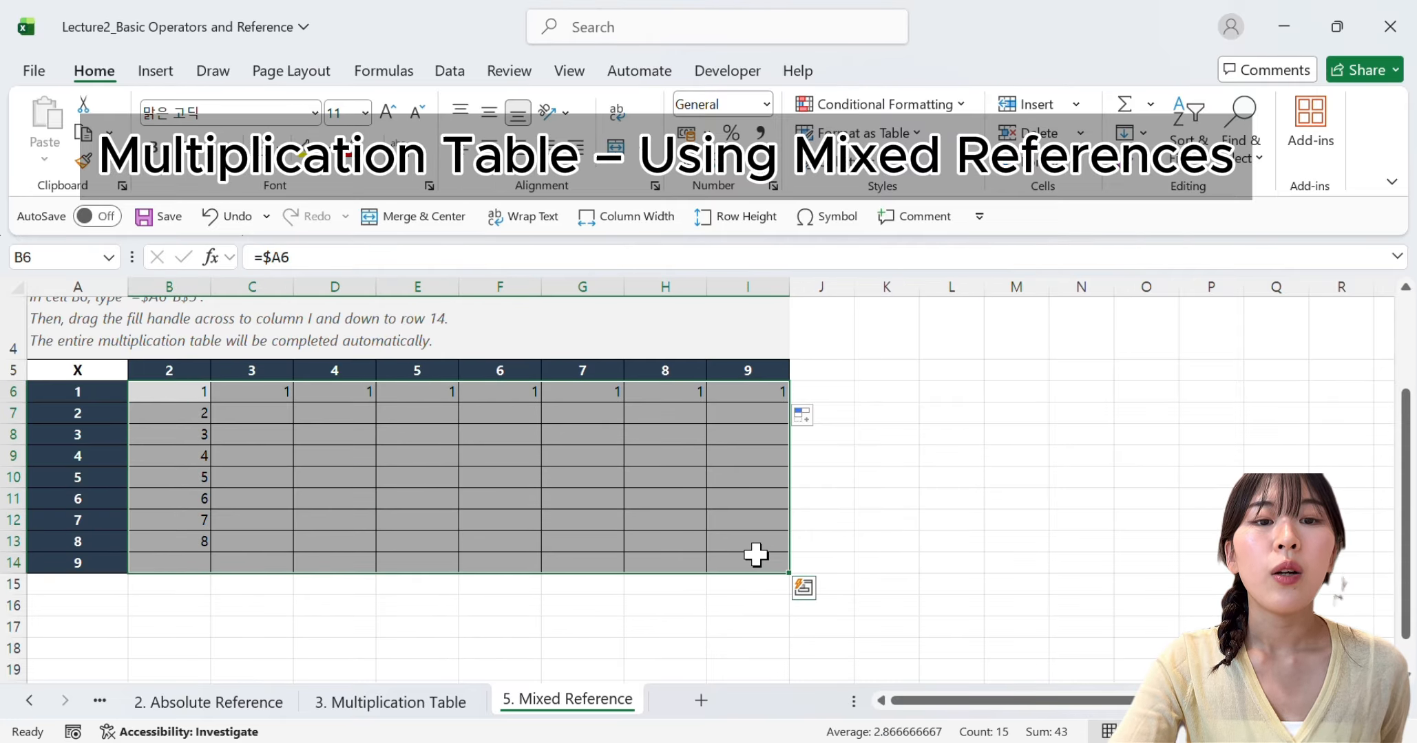
key(Delete)
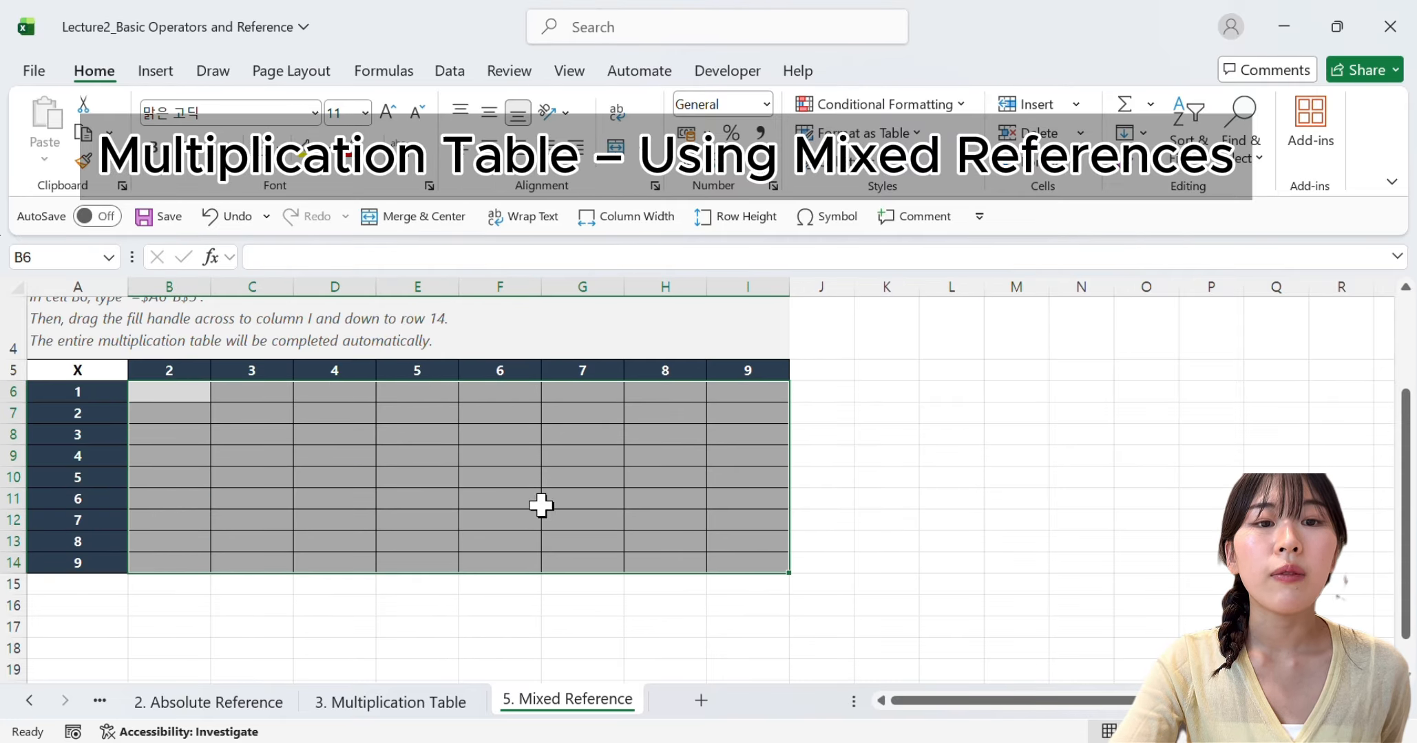
double_click(161, 393)
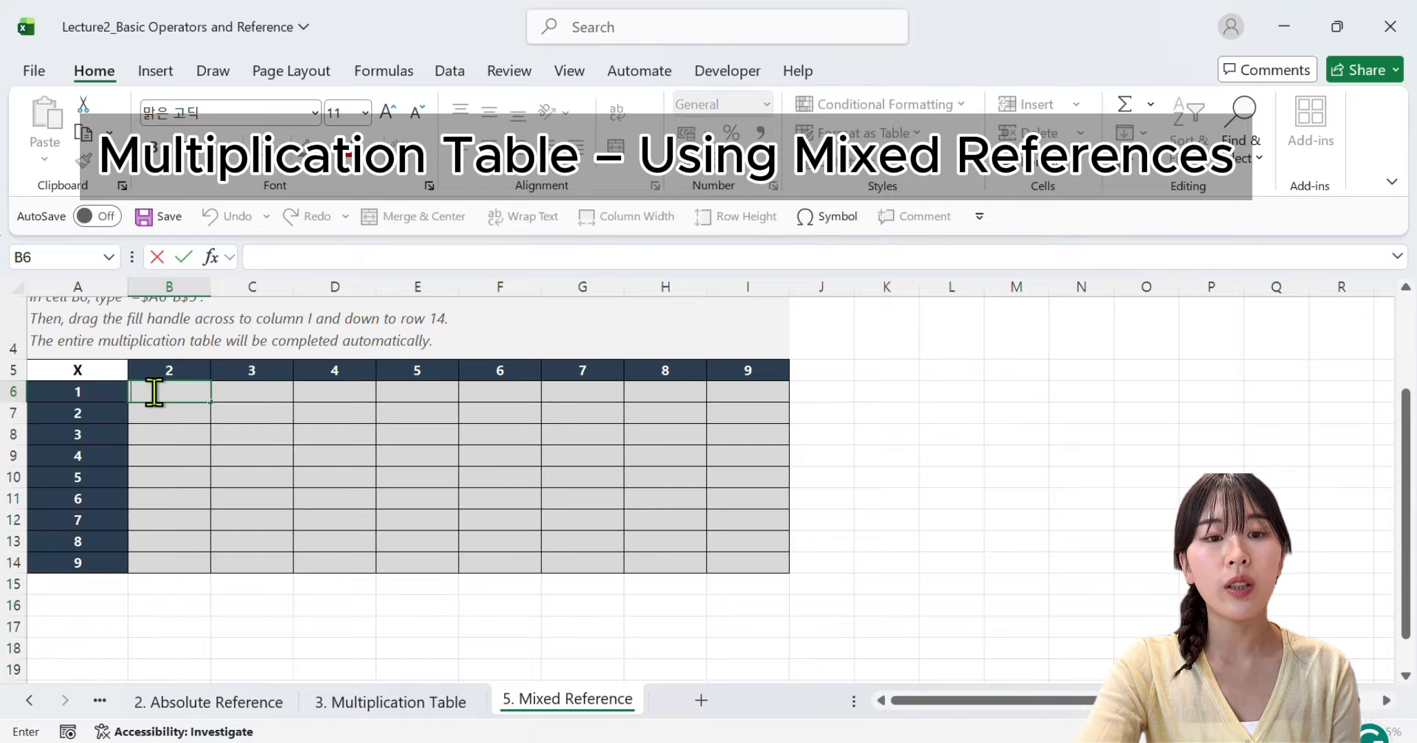
text(=)
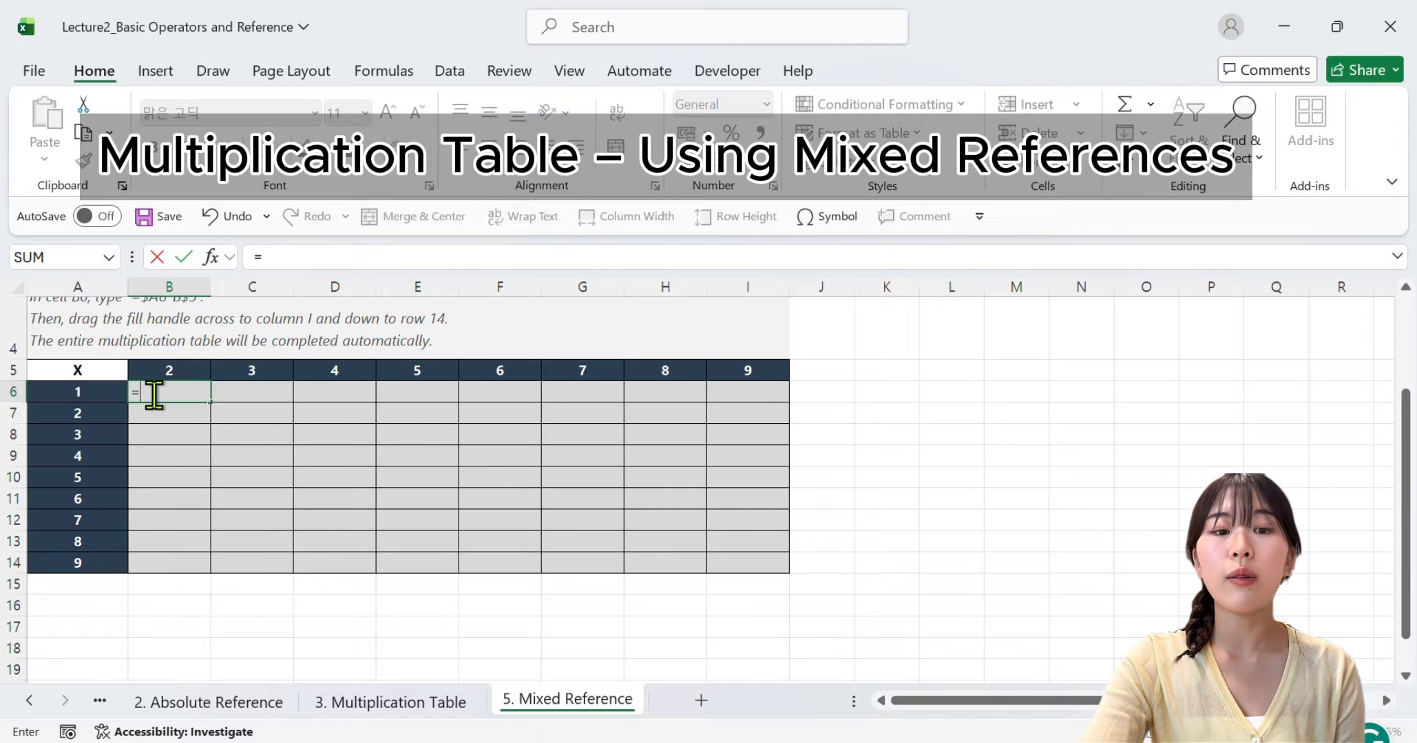
click(163, 371)
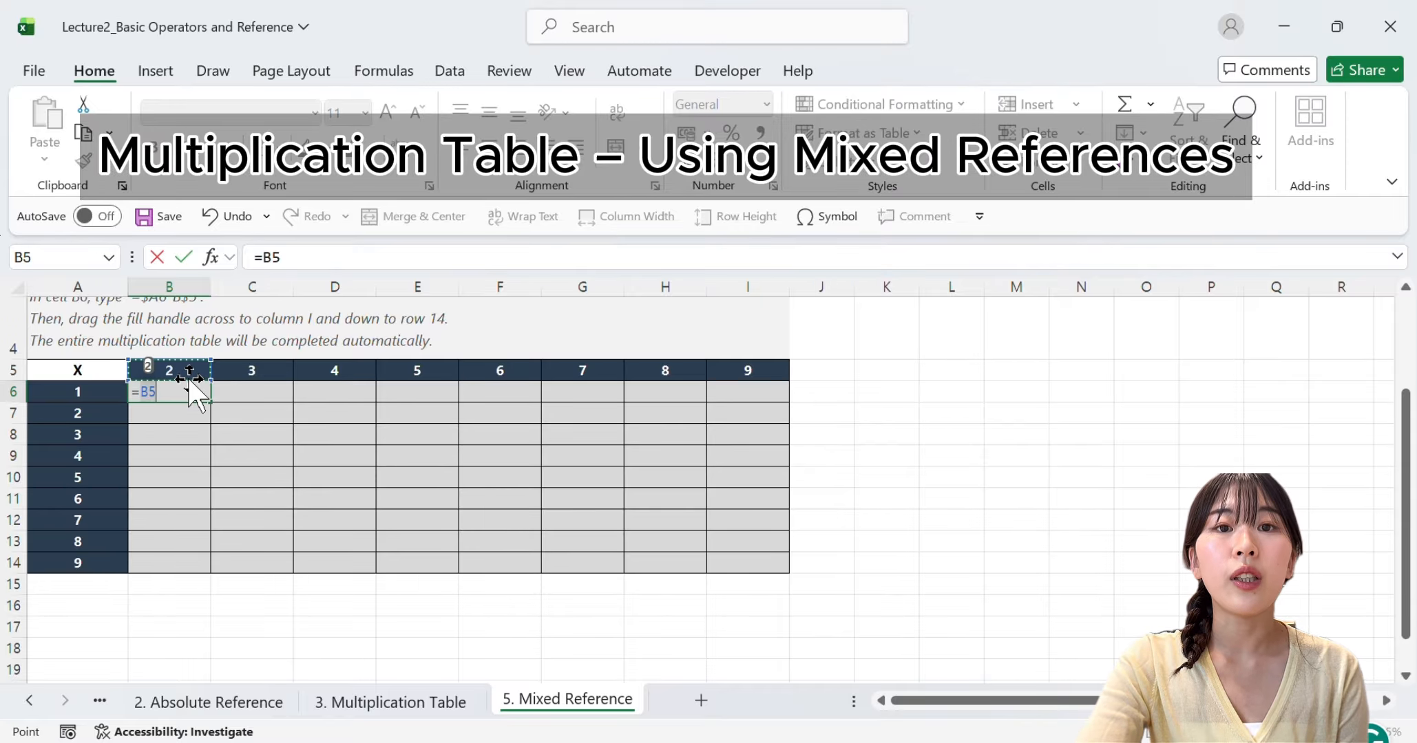
text(*)
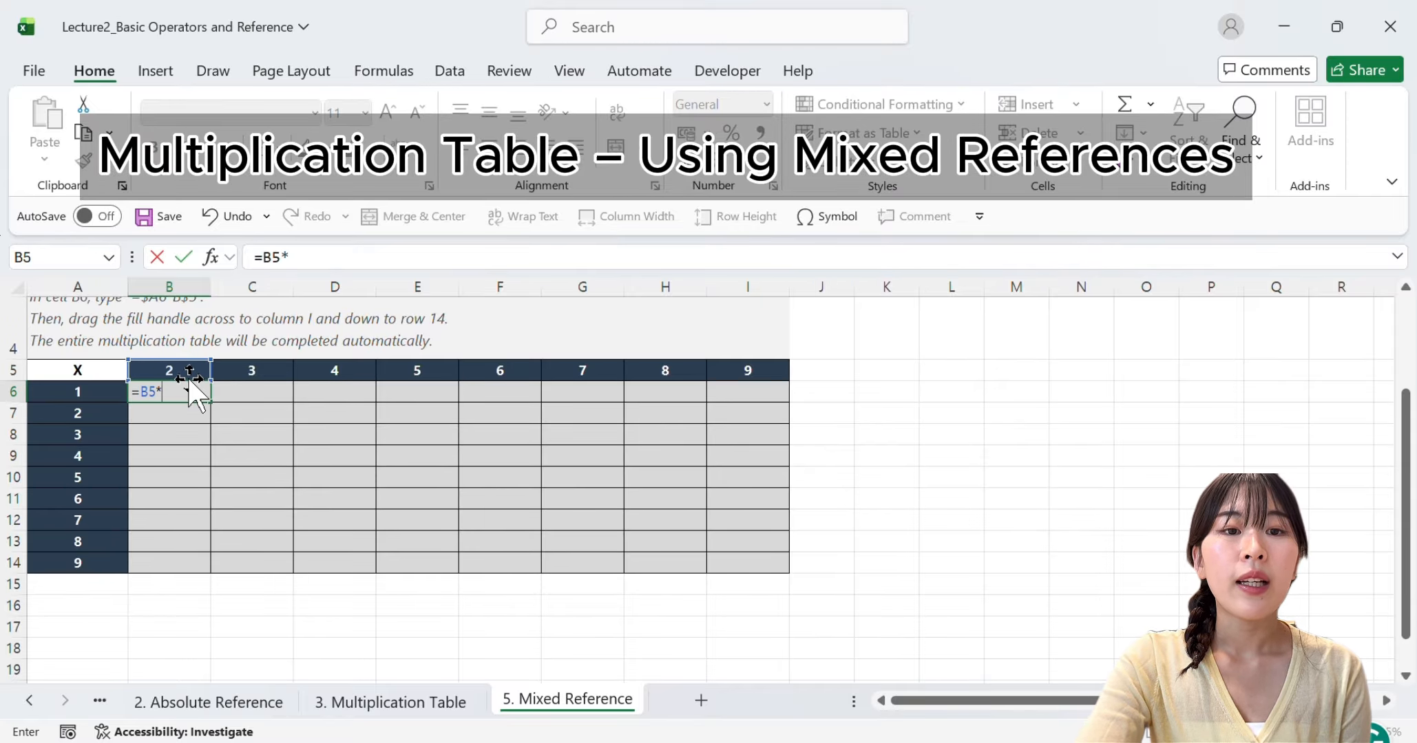
click(113, 392)
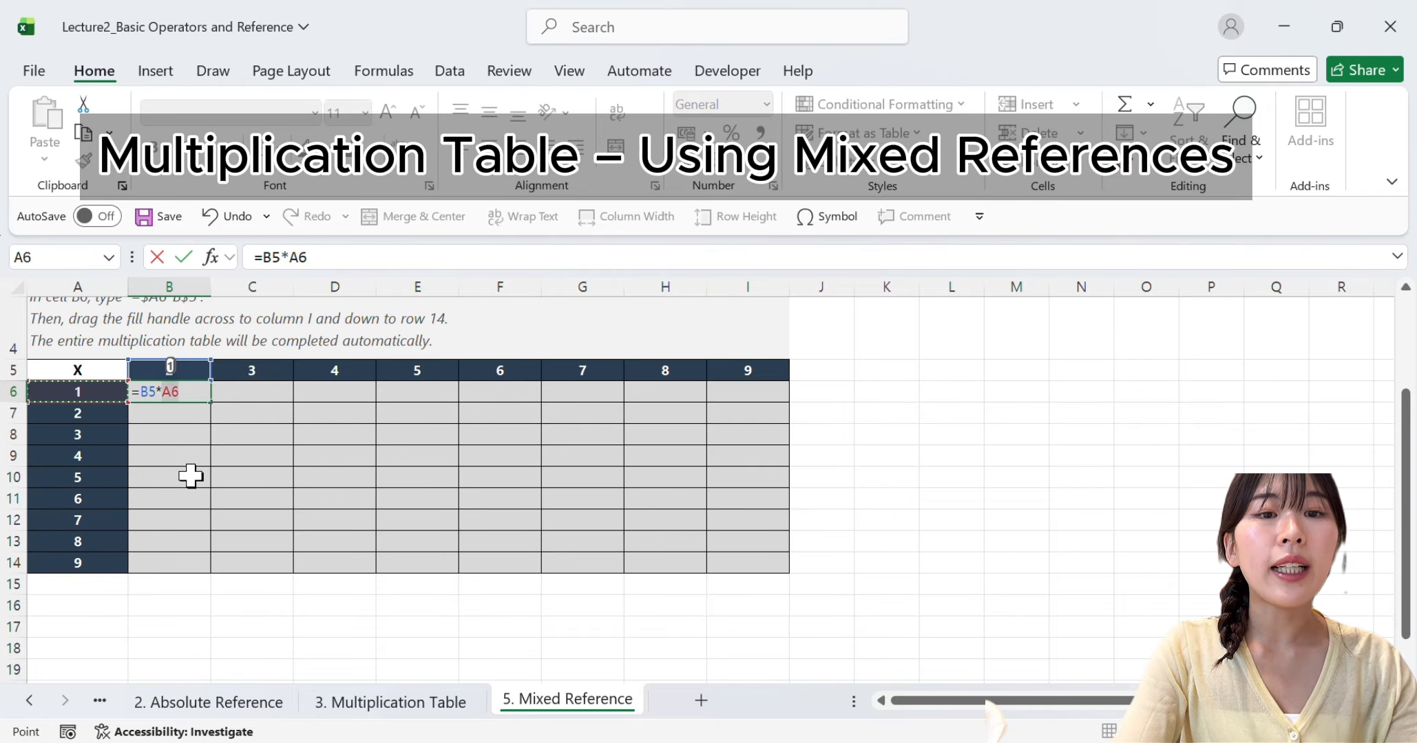
key(Return)
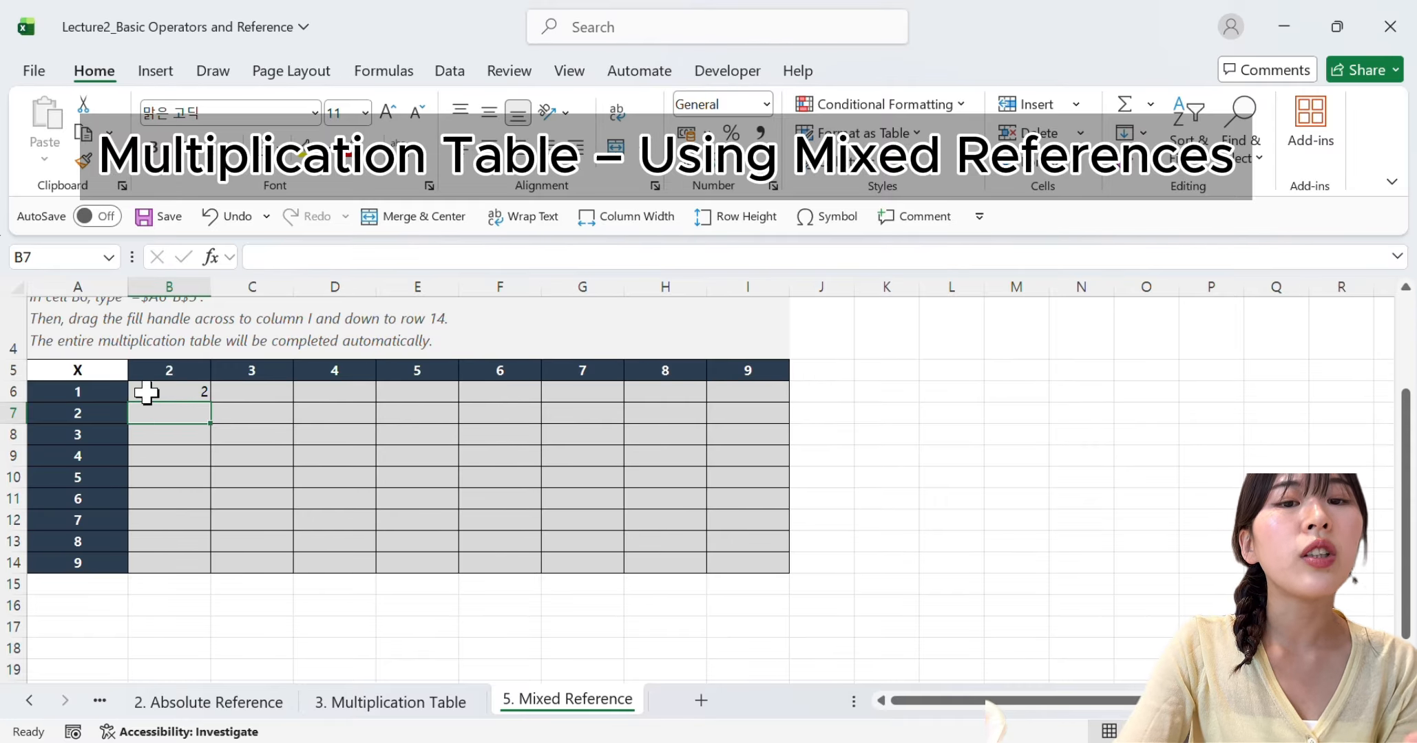
Lock row 5 in the B6 formula's first reference, making it =B$5*A6
click(13, 371)
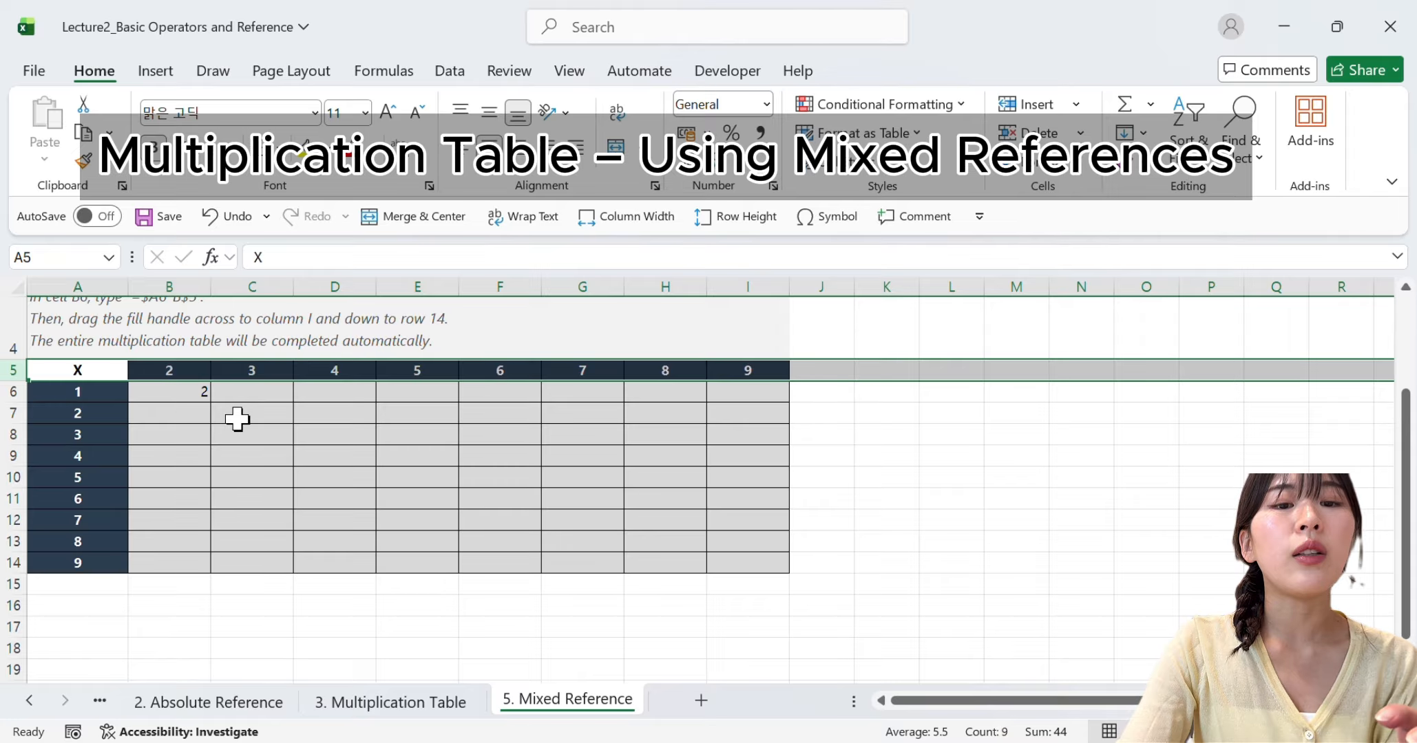
click(184, 395)
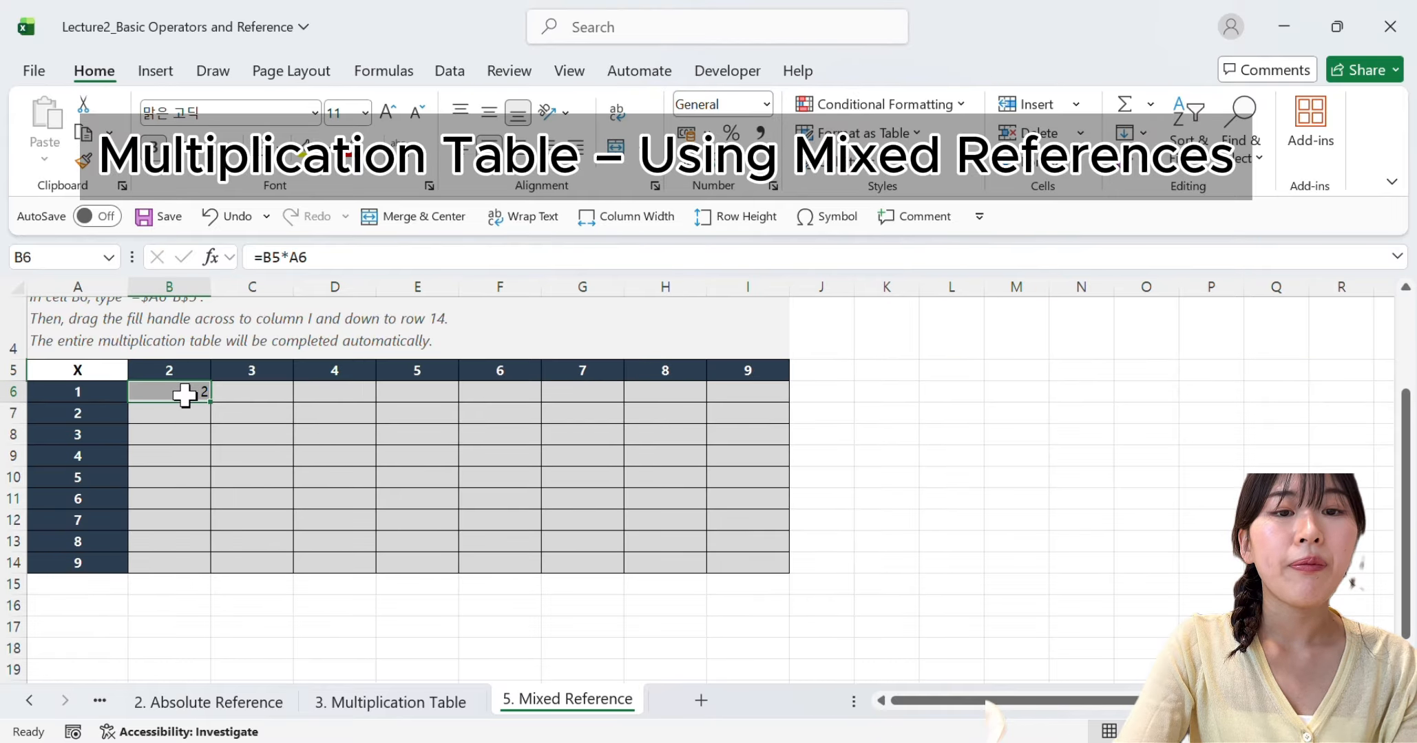
double_click(184, 393)
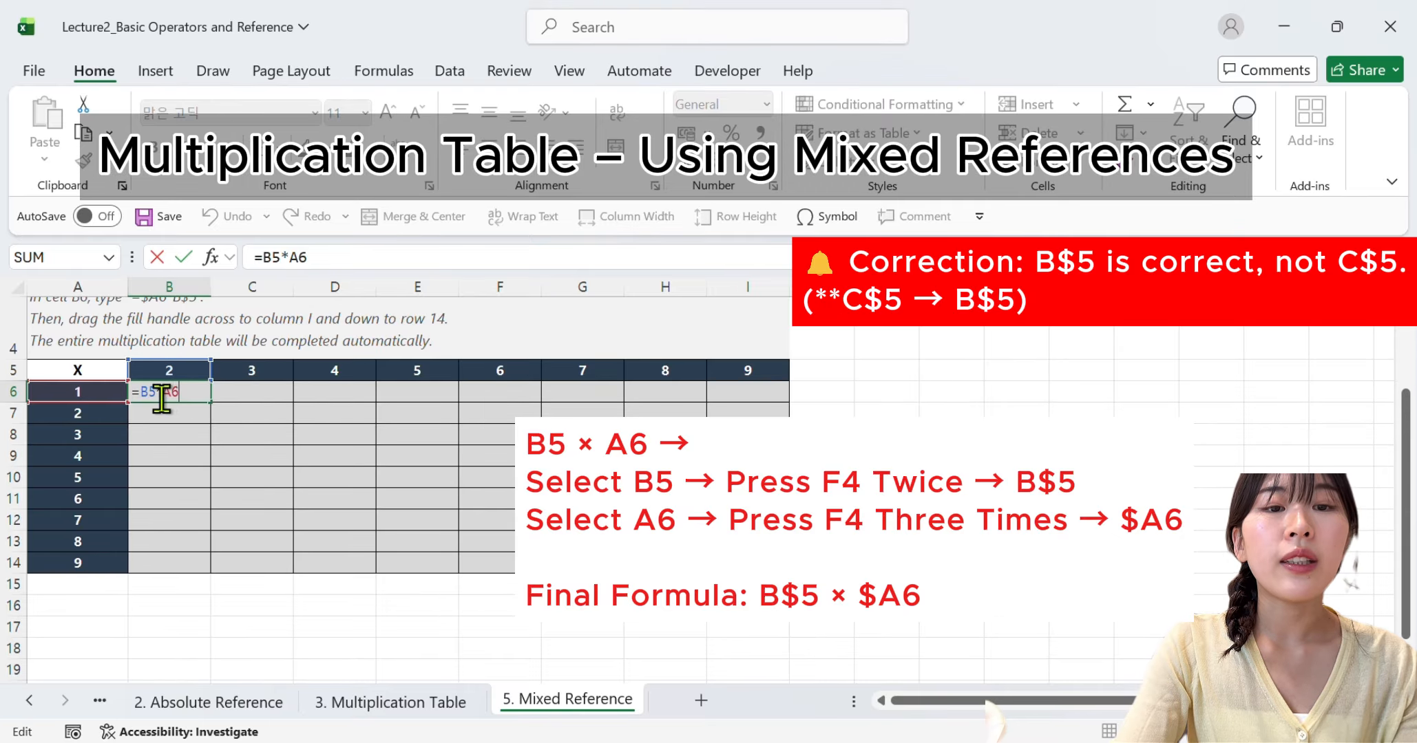
drag(157, 398, 138, 401)
key(F4)
key(F4)
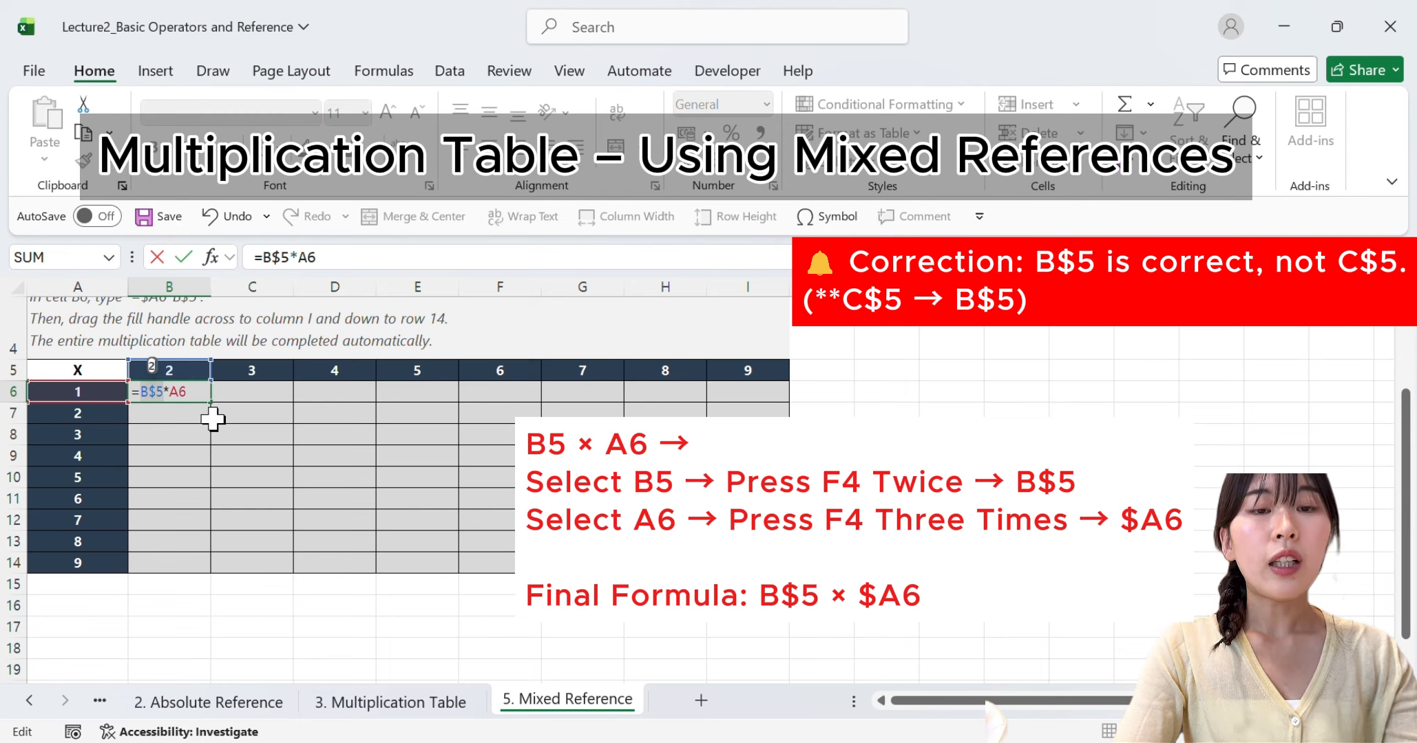
key(Return)
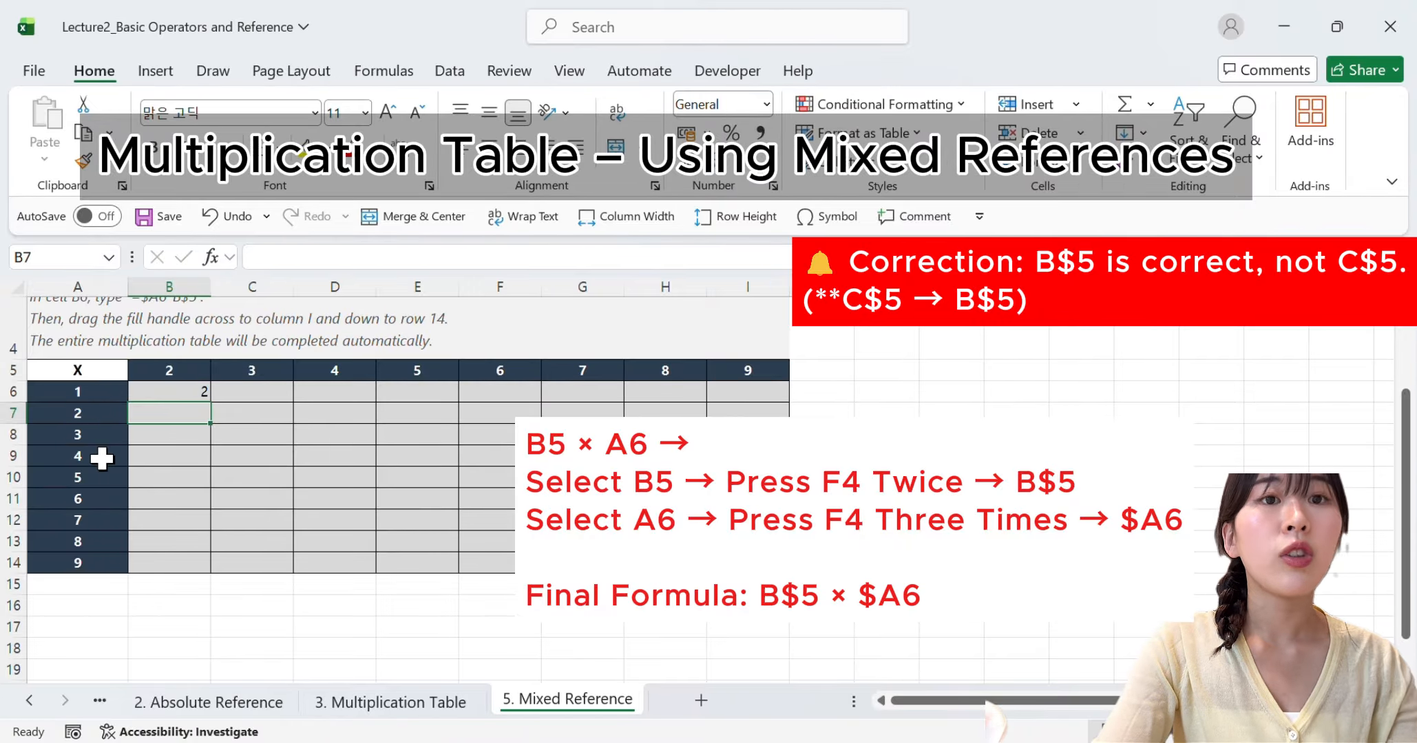
Lock column A in the B6 formula's second reference, making it =B$5*$A6
click(88, 285)
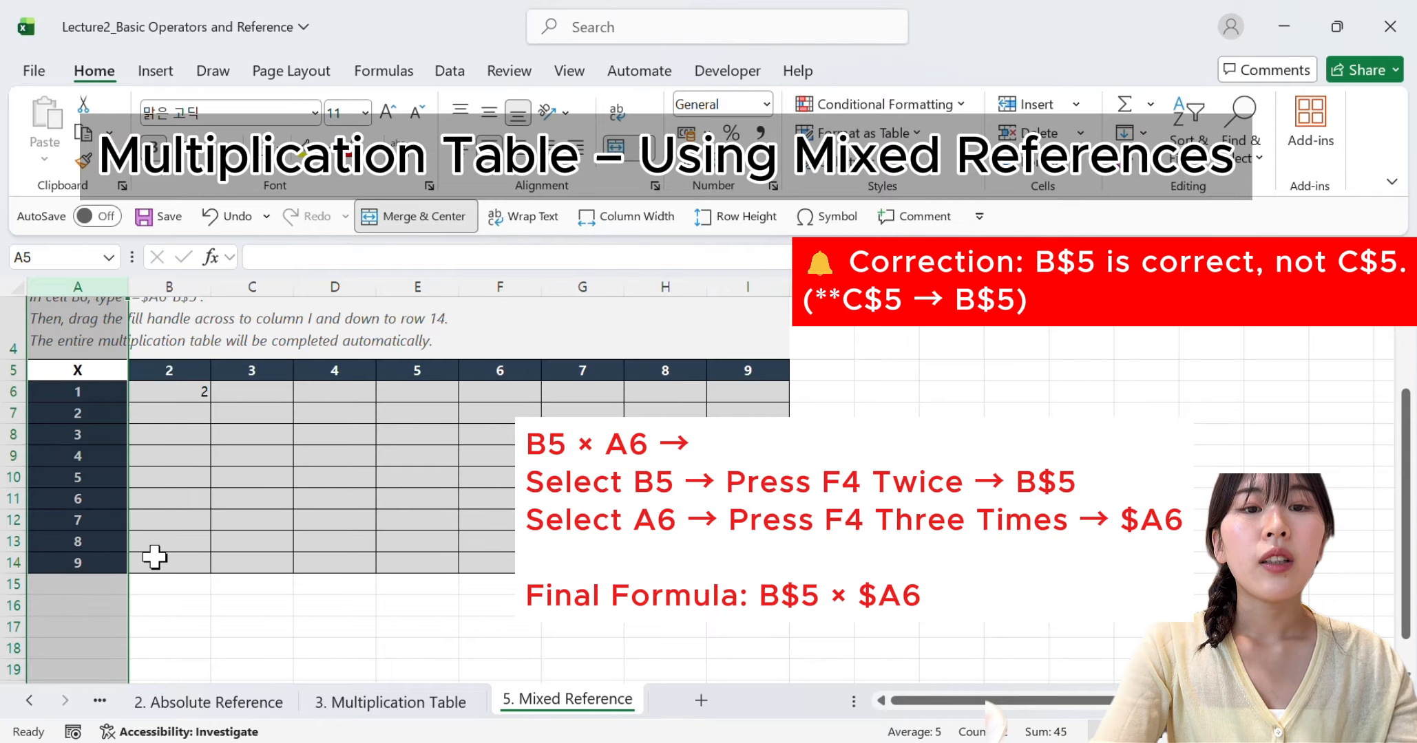
click(180, 393)
double_click(180, 394)
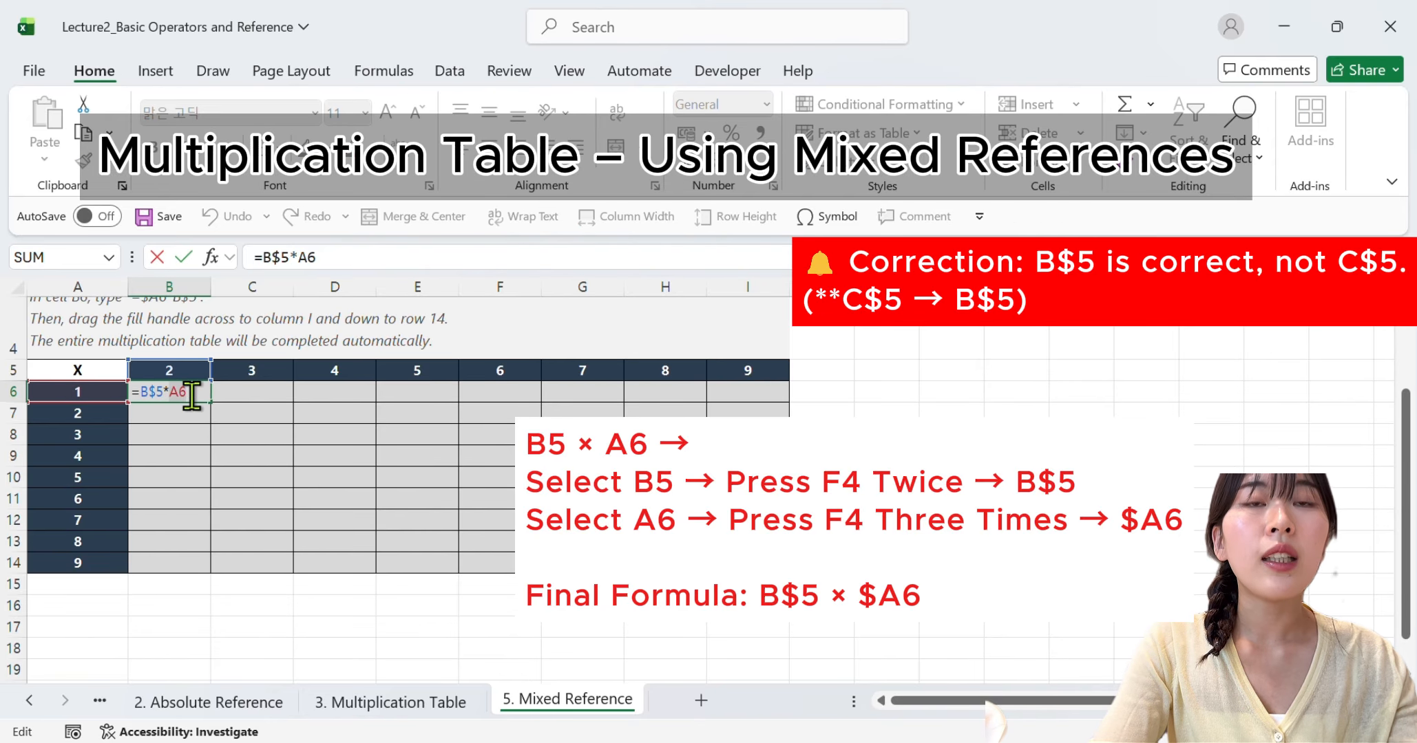
key(F4)
key(F4)
key(F4)
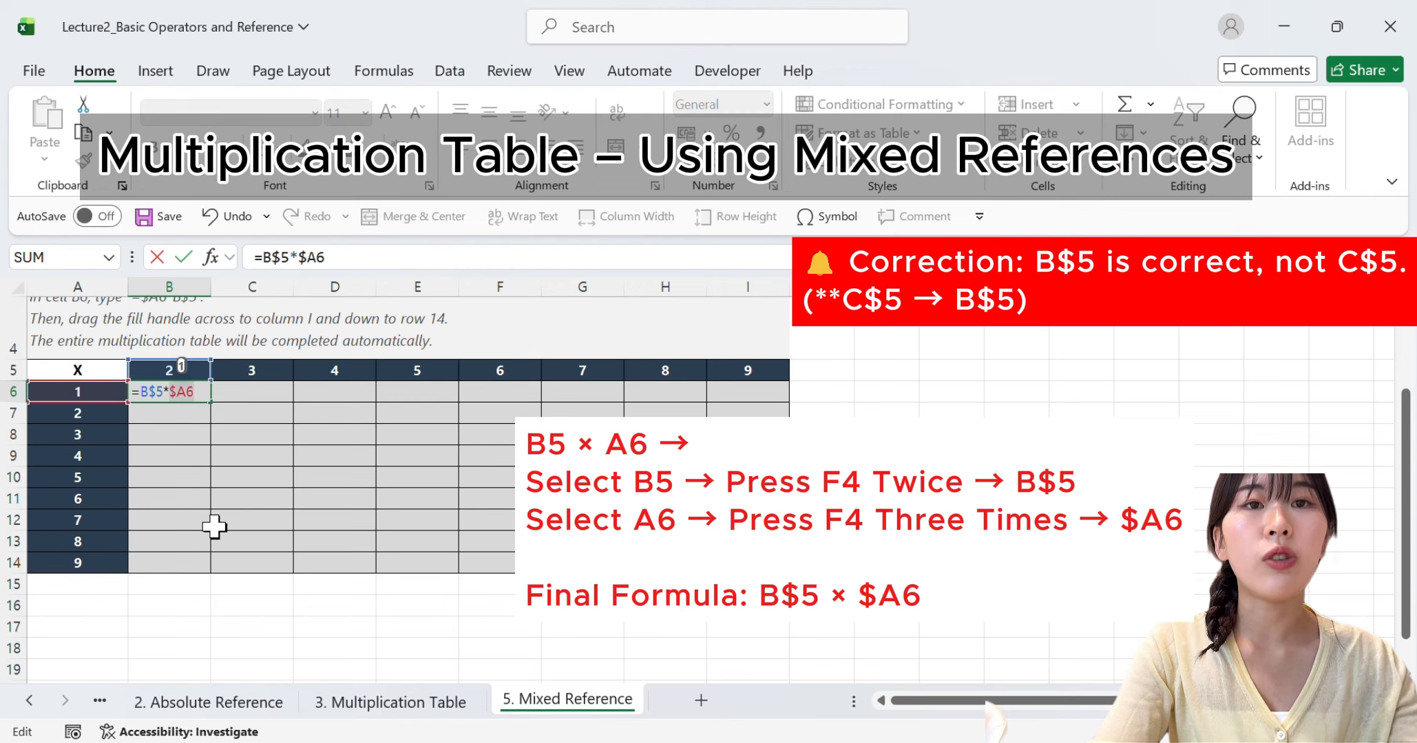
key(Return)
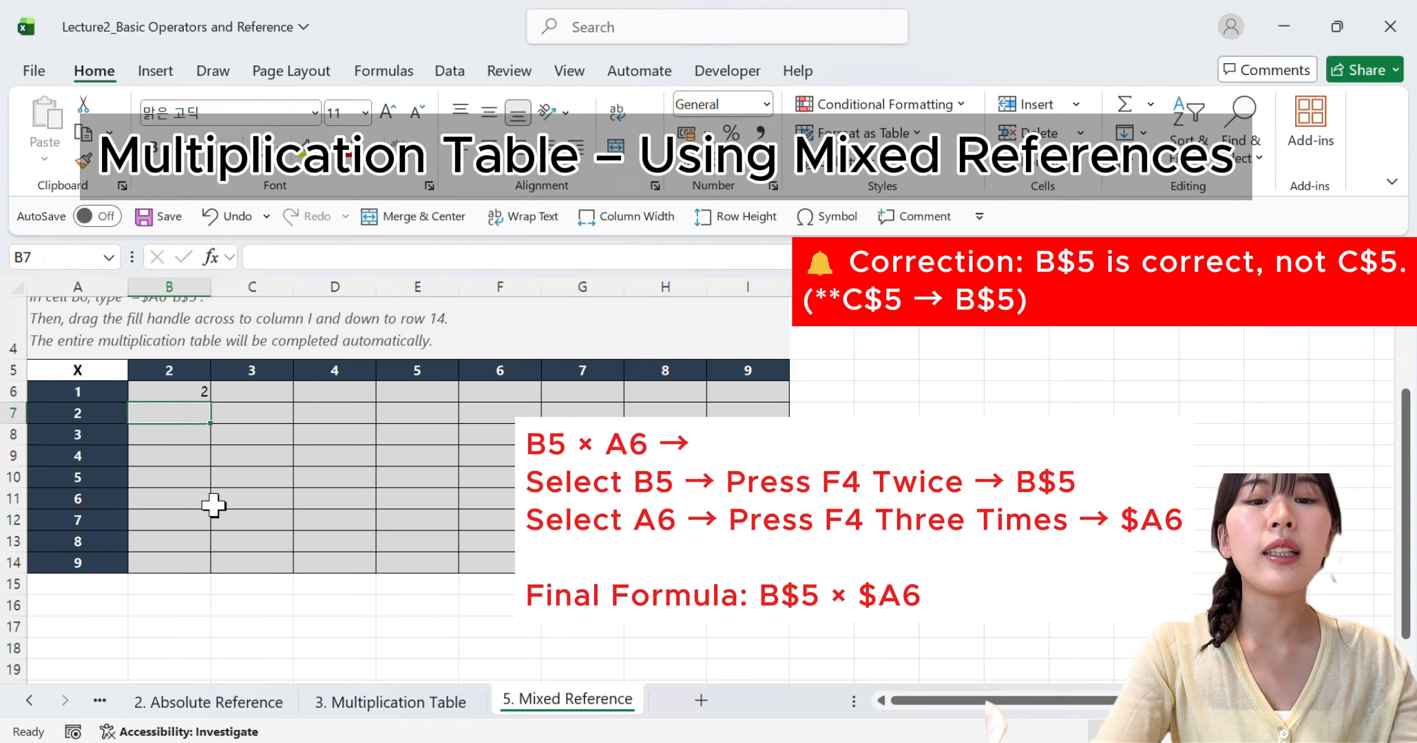
Auto-fill the mixed-reference formula =B$5*$A6 from B6 across to column I and down to row 14
click(180, 387)
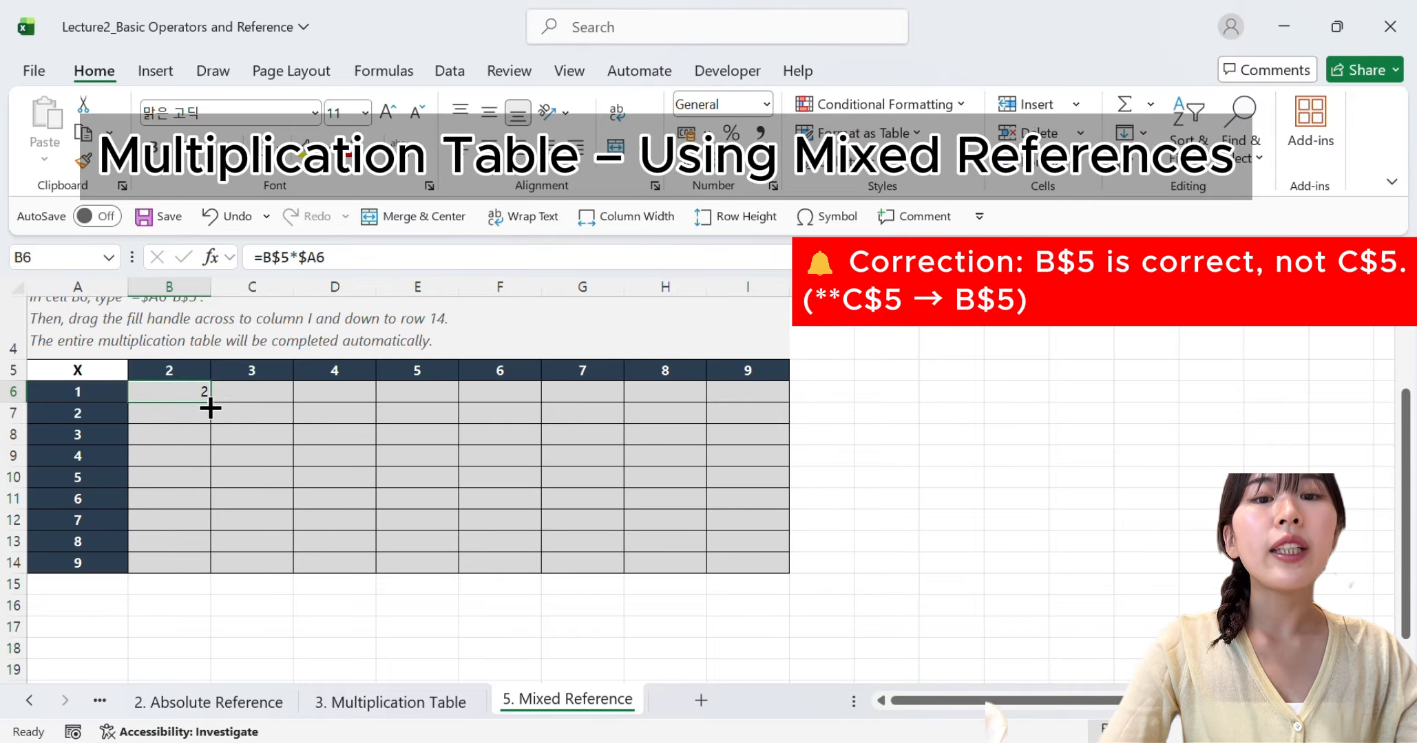
double_click(184, 391)
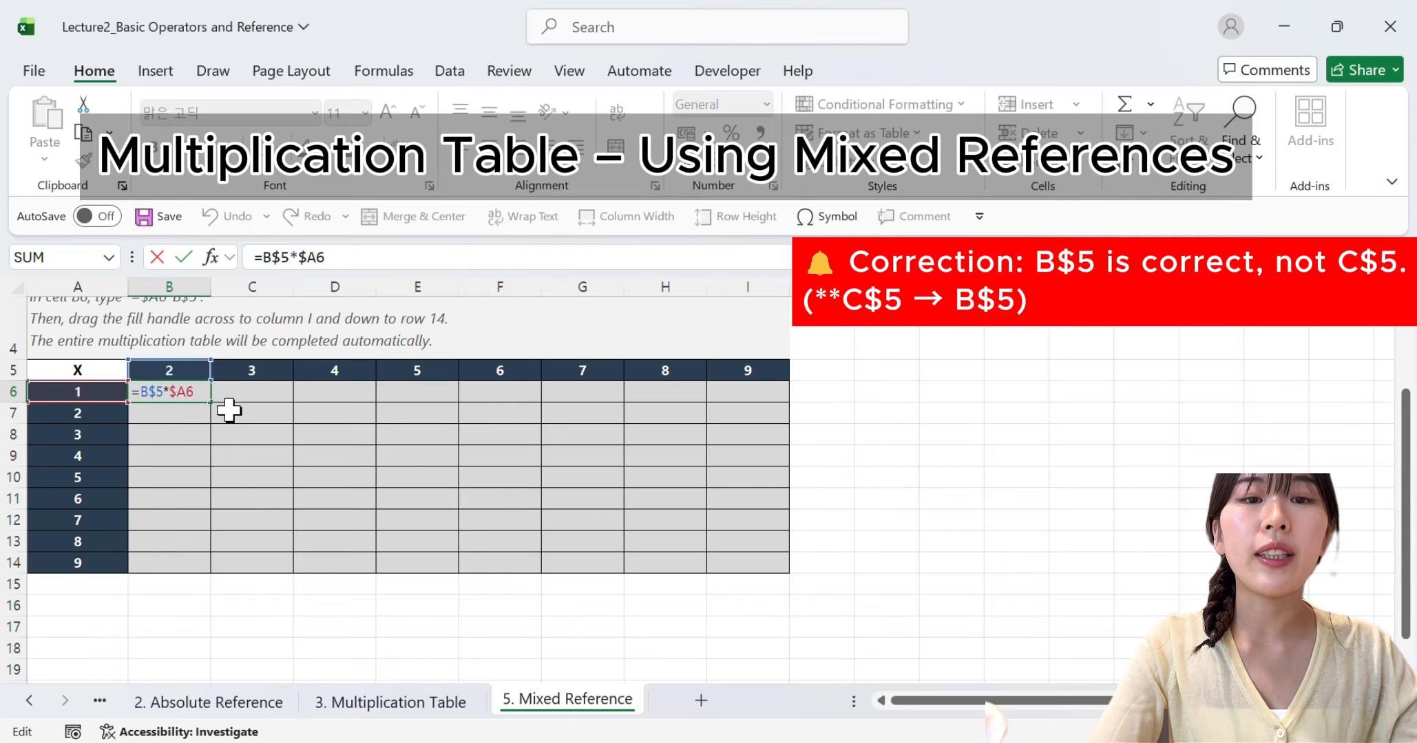
key(Return)
click(199, 397)
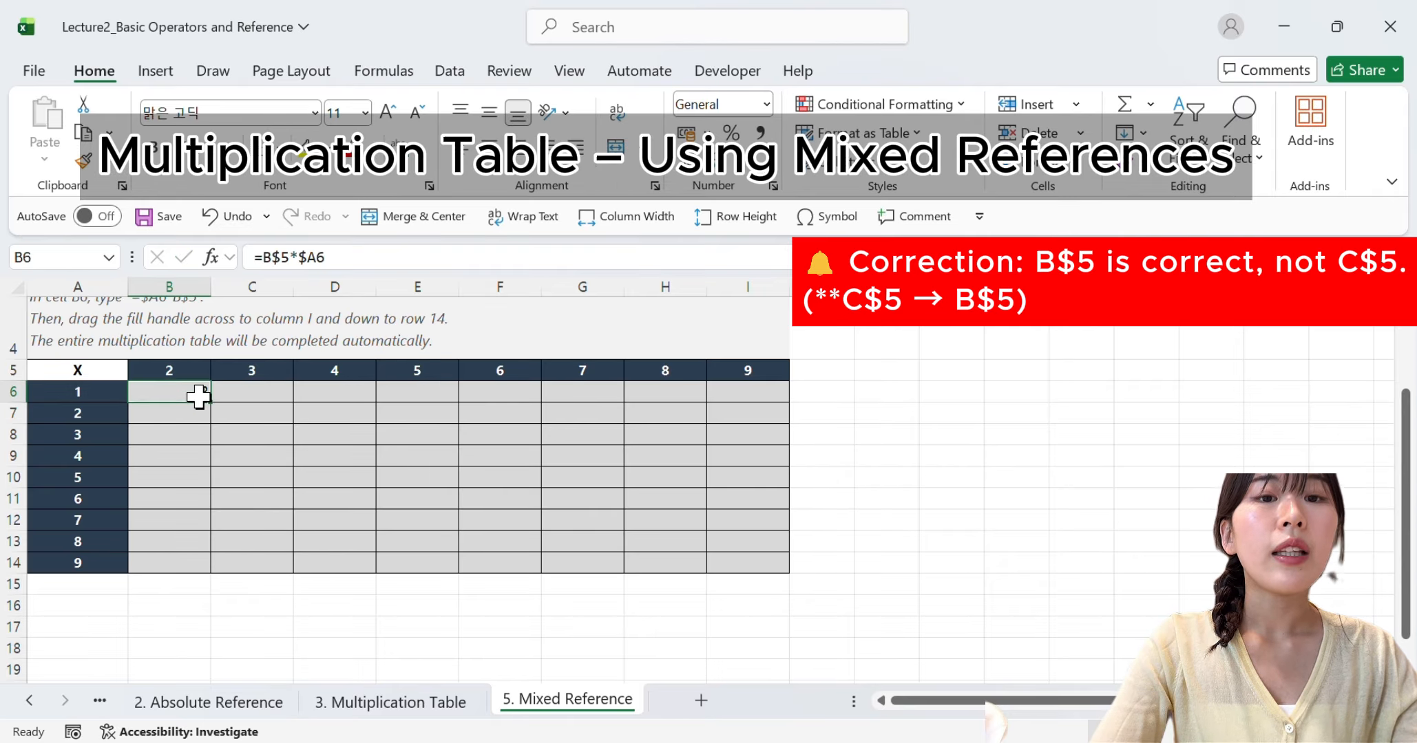
drag(210, 402, 778, 560)
click(863, 608)
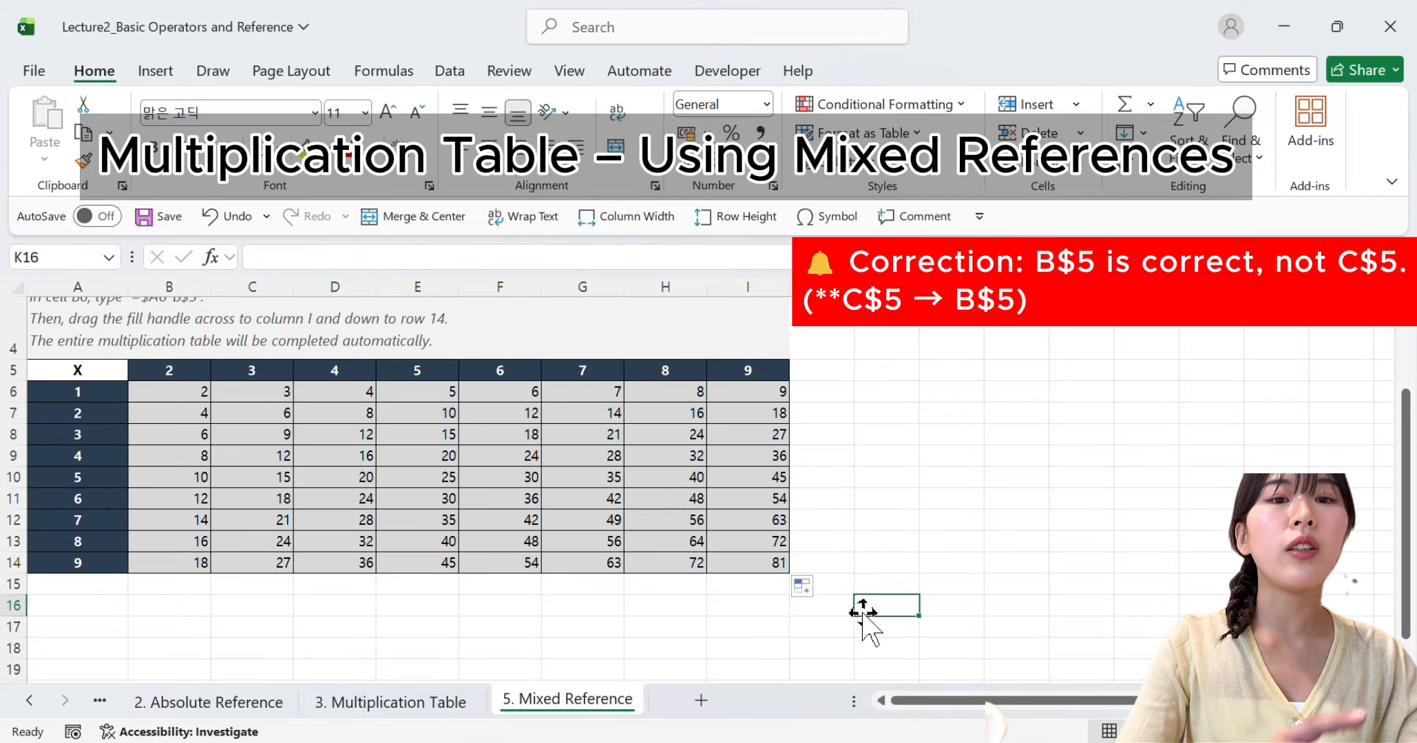